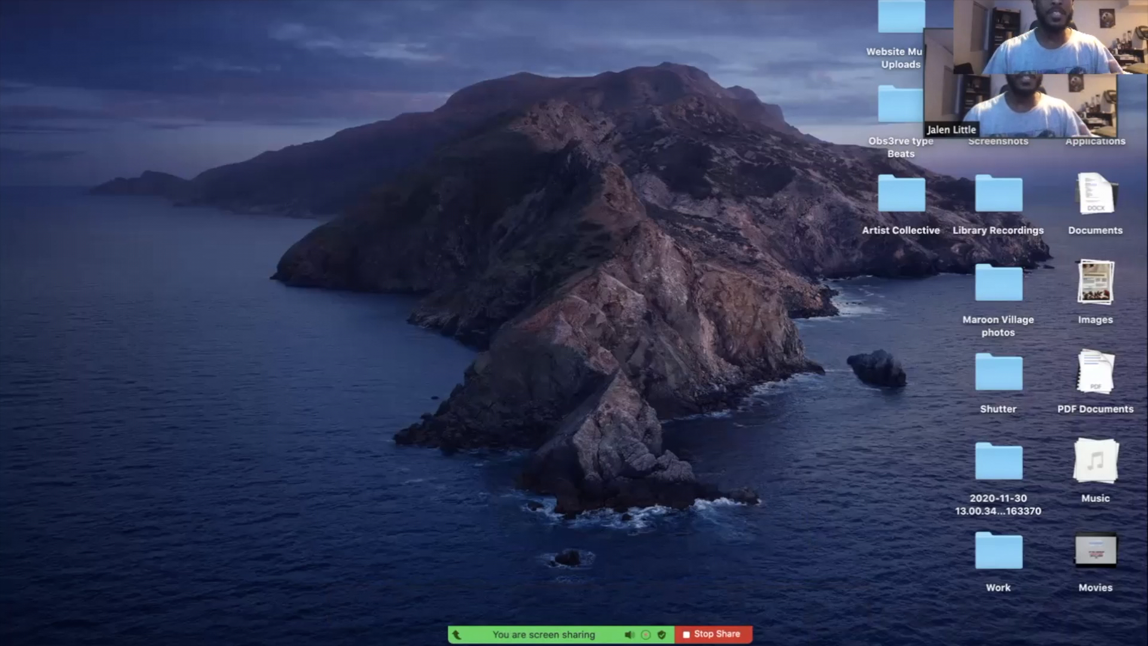
Step: Switch to Logic Pro and start a new project from a template, discarding the changes to the open project
mouse_move(475, 642)
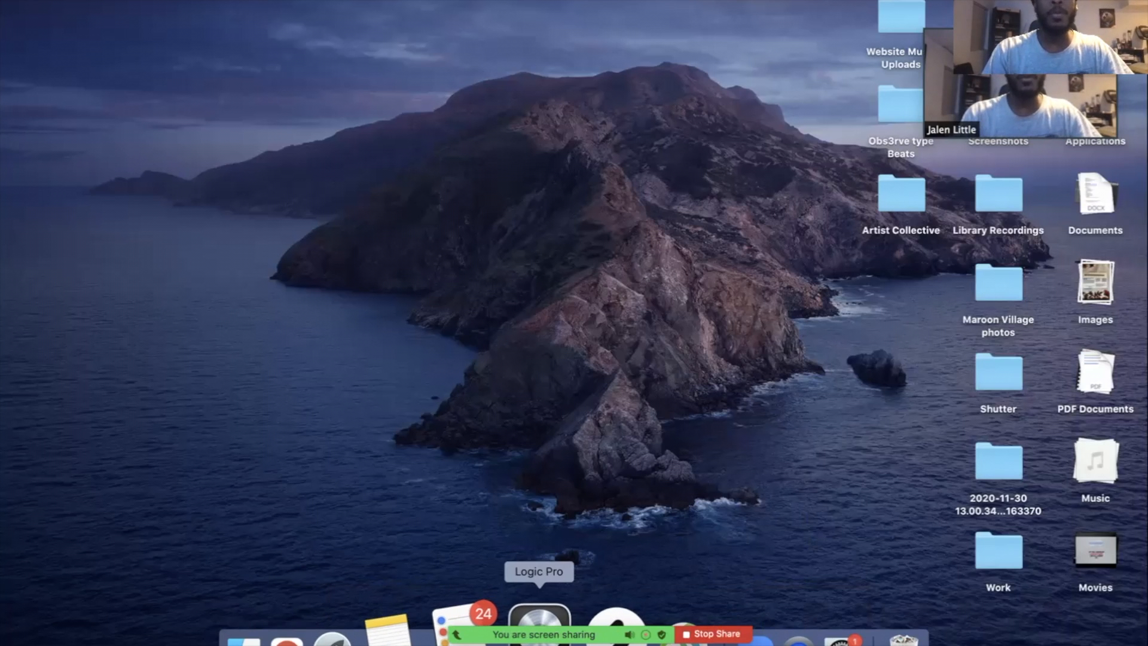
left_click(539, 635)
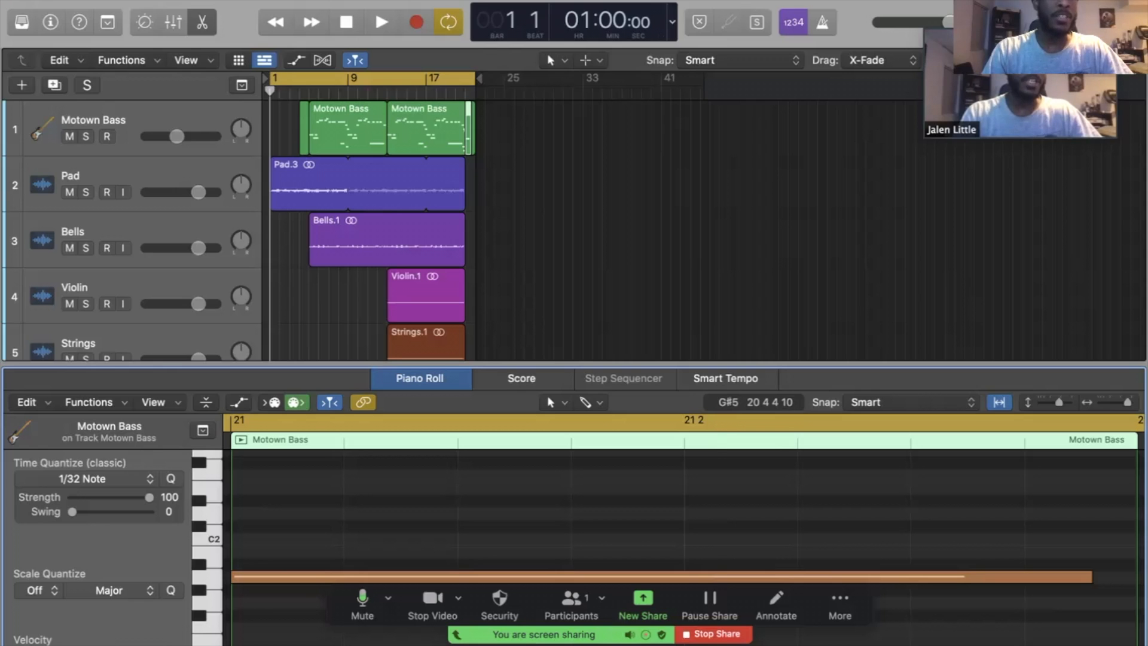
left_click(119, 0)
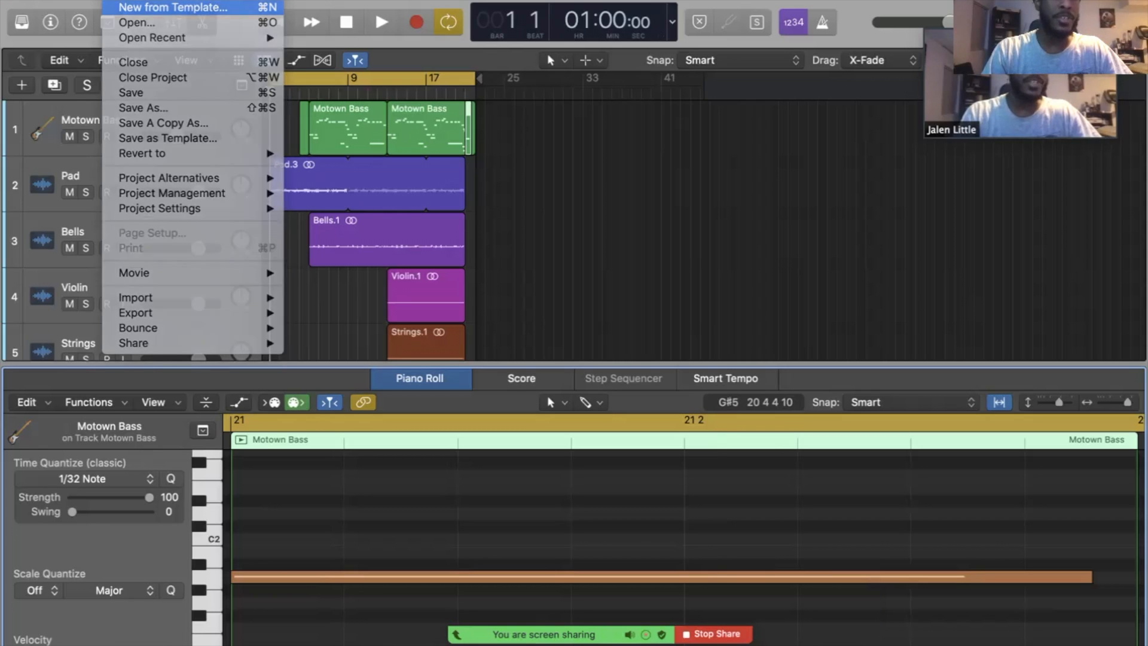
left_click(174, 7)
key("Return")
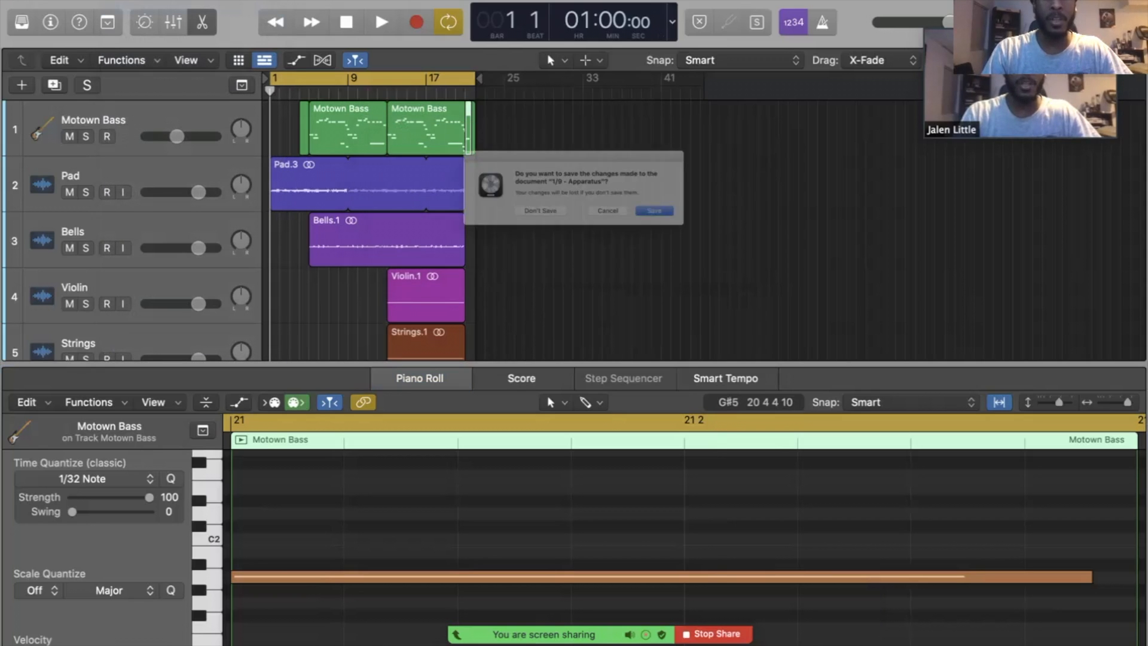
key("super+d")
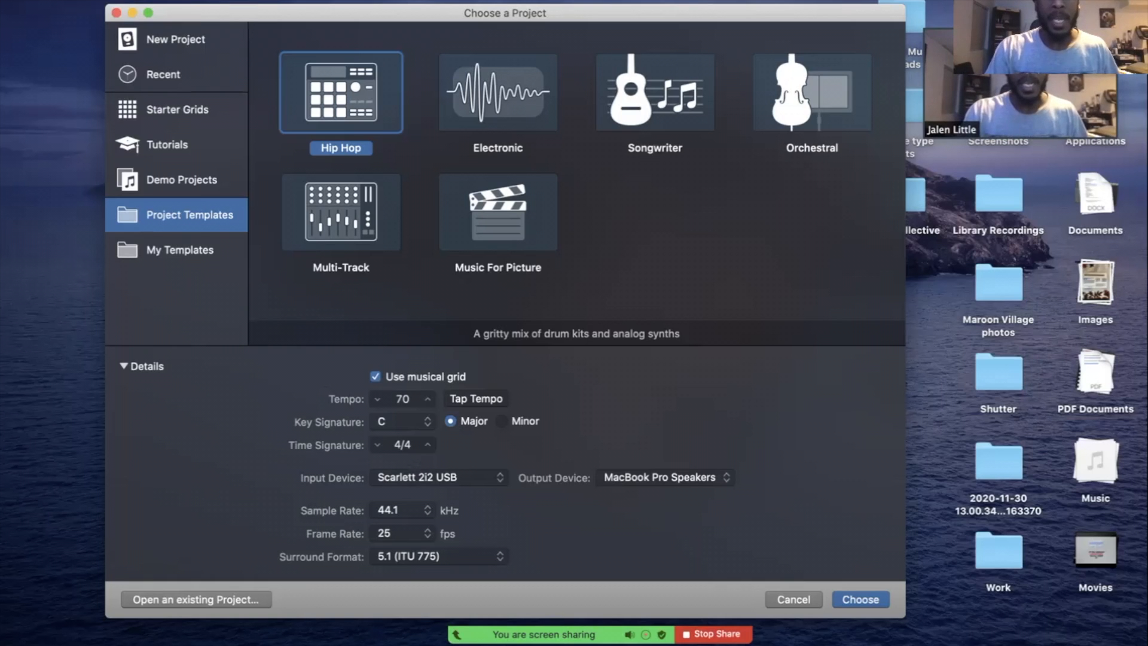
Step: Keep Scarlett 2i2 USB as the input device and create the project from the Hip Hop template
left_click(439, 478)
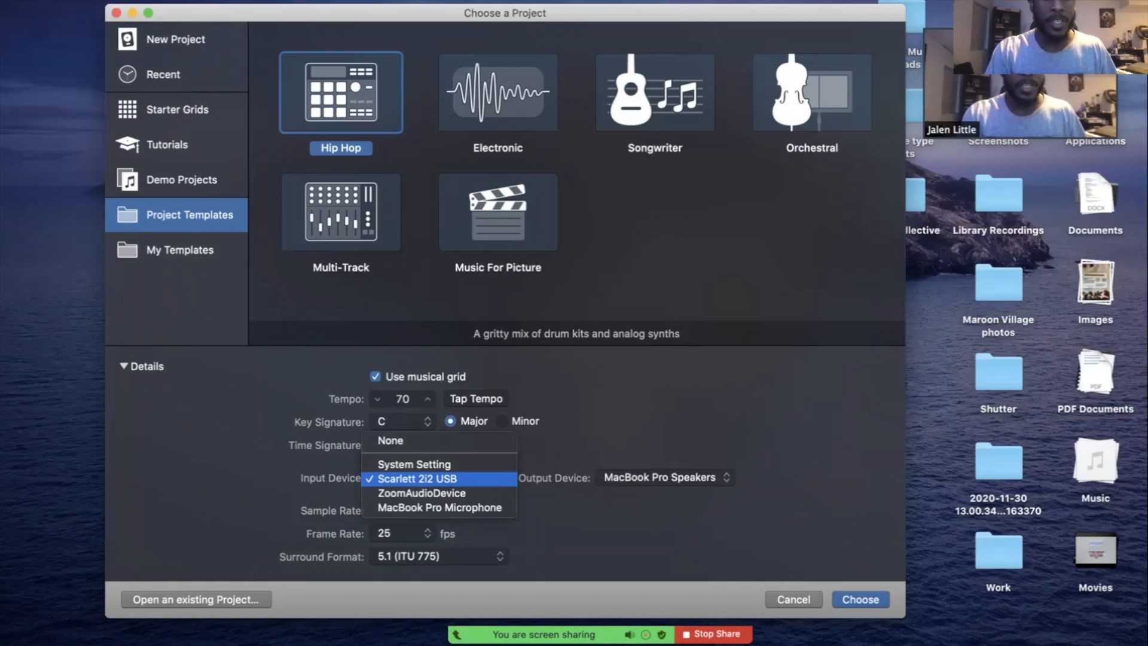
left_click(440, 478)
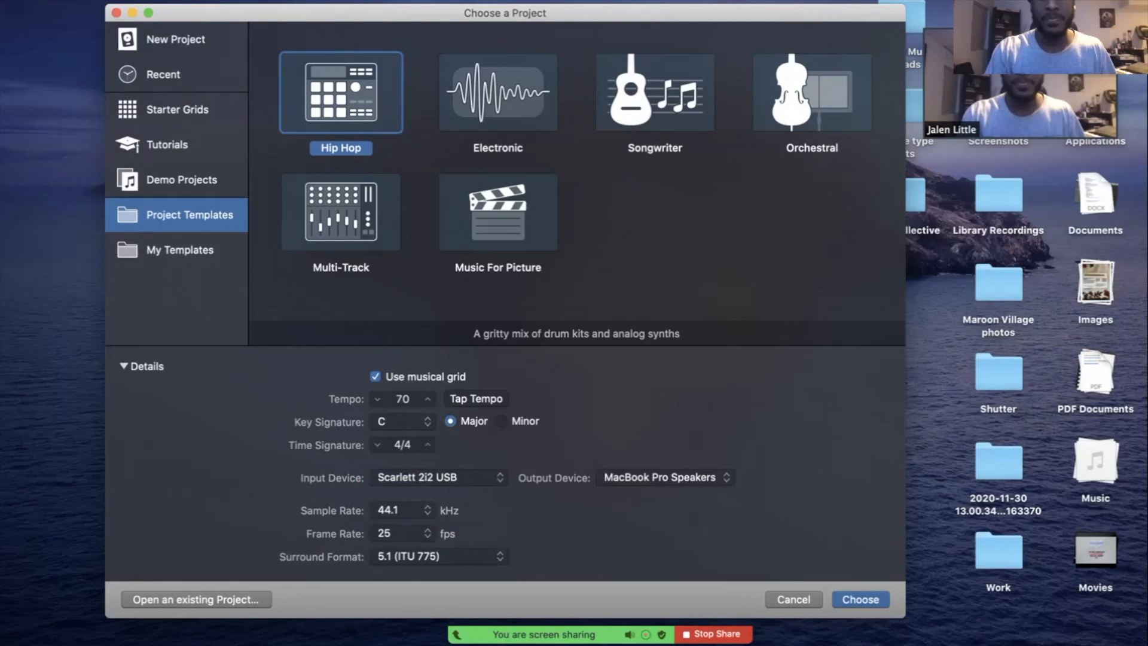
key("Return")
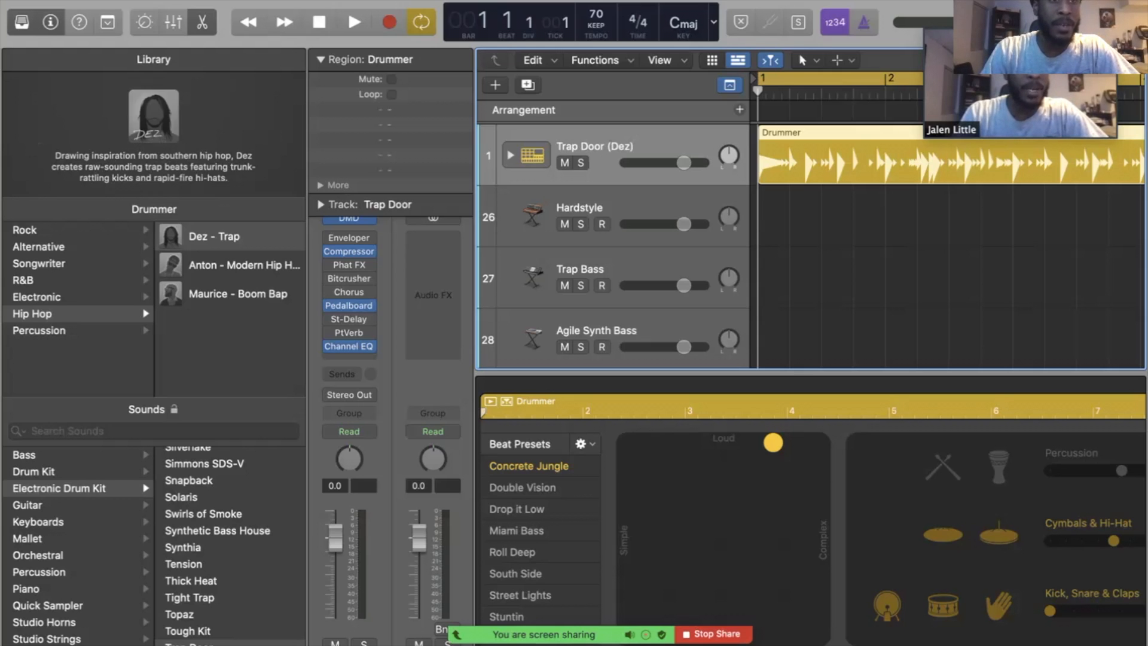
Step: Hide the Library, the Inspector and the Drummer editor so that only the tracks area remains
key("y")
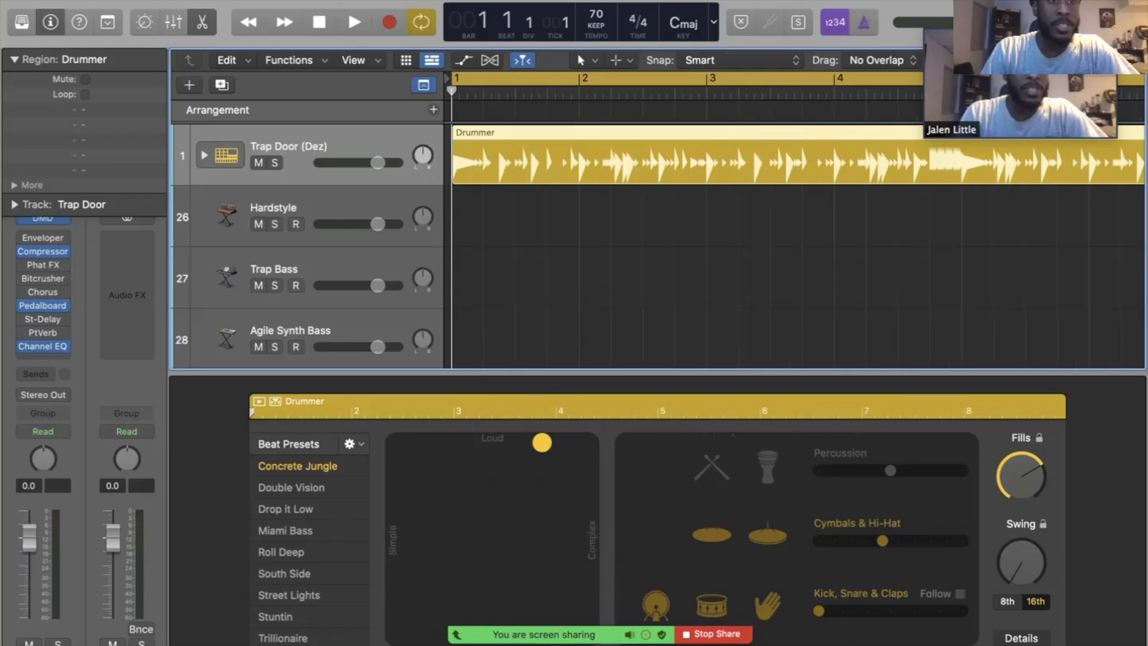
key("i")
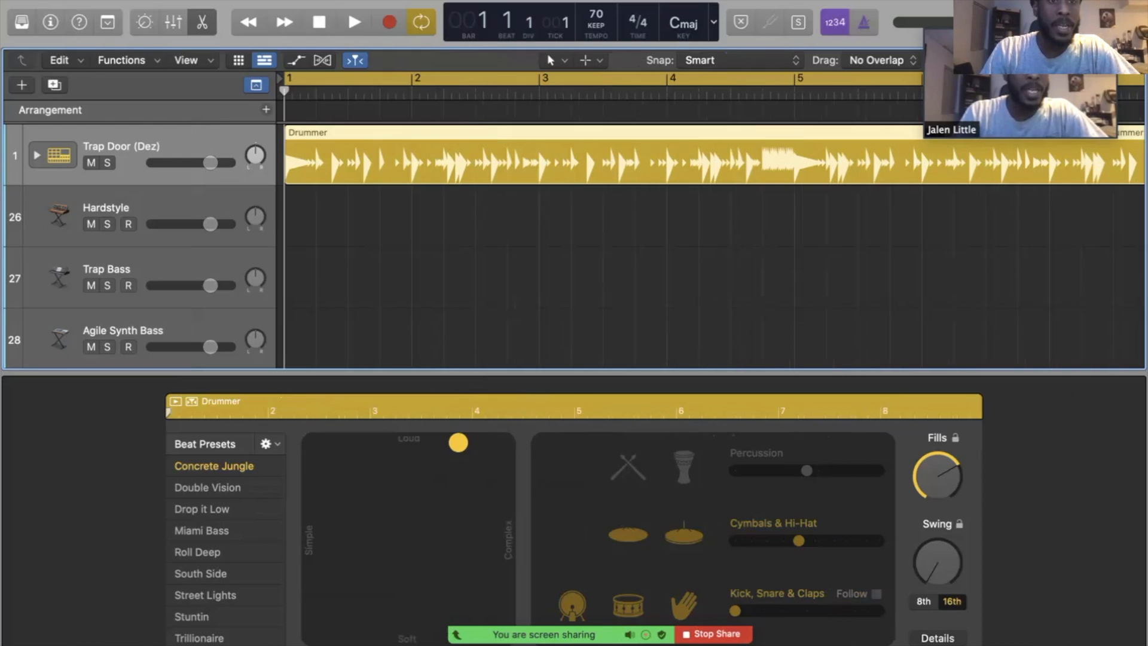
key("e")
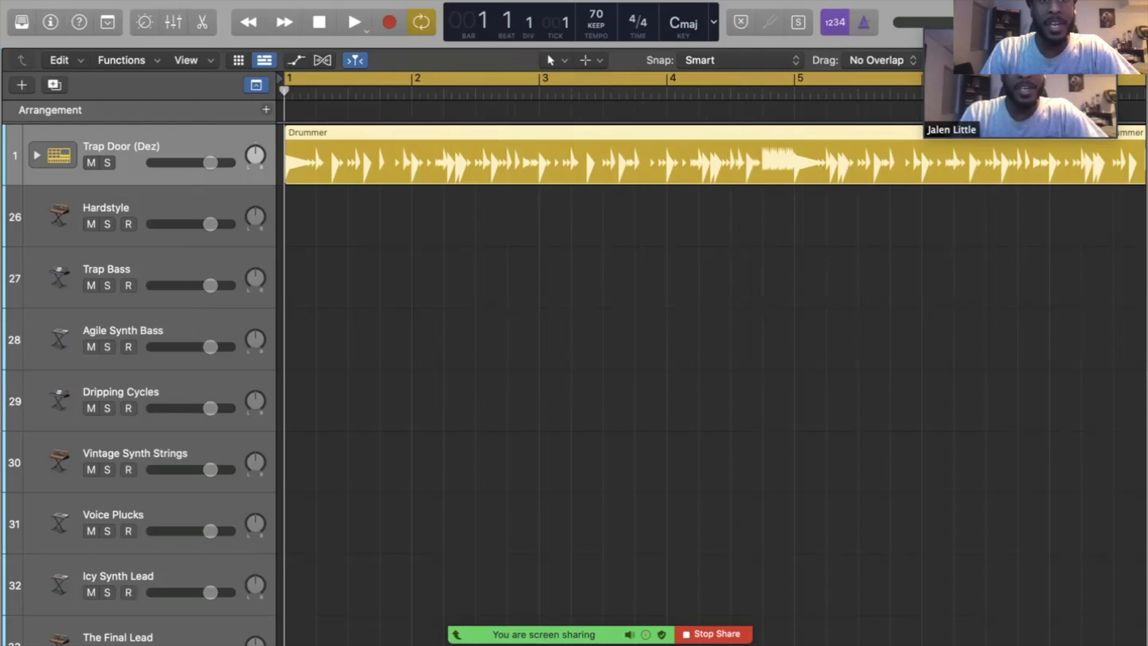
Step: Play the Trap Door drummer region from the start into bar 5, stop, and review the template's instrument tracks
key("space")
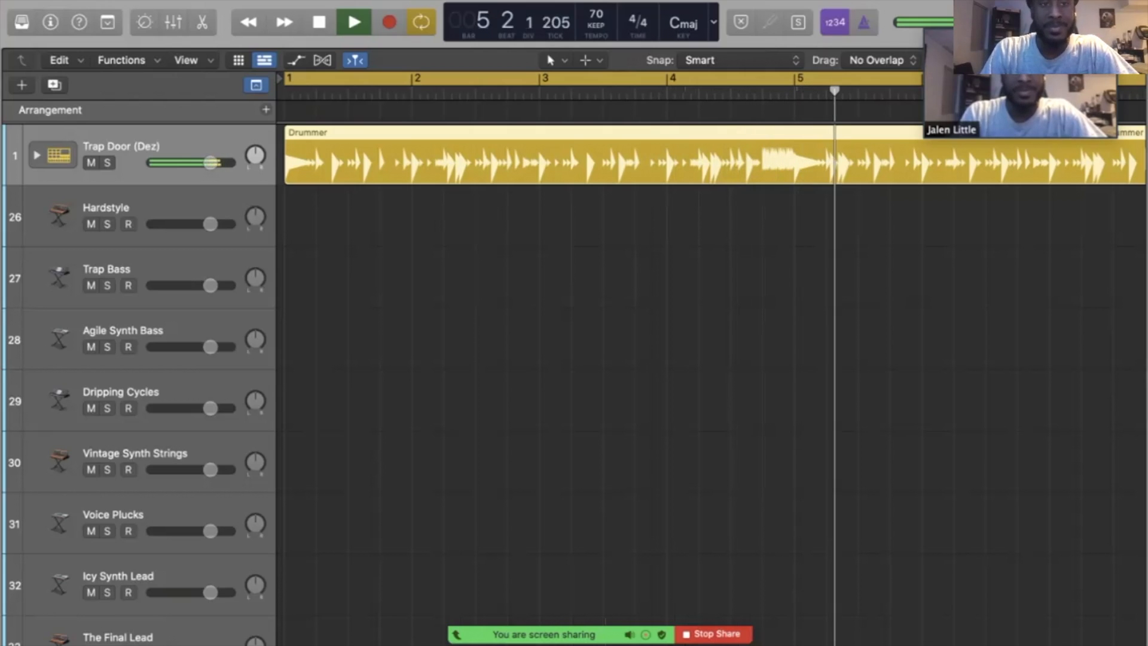
key("space")
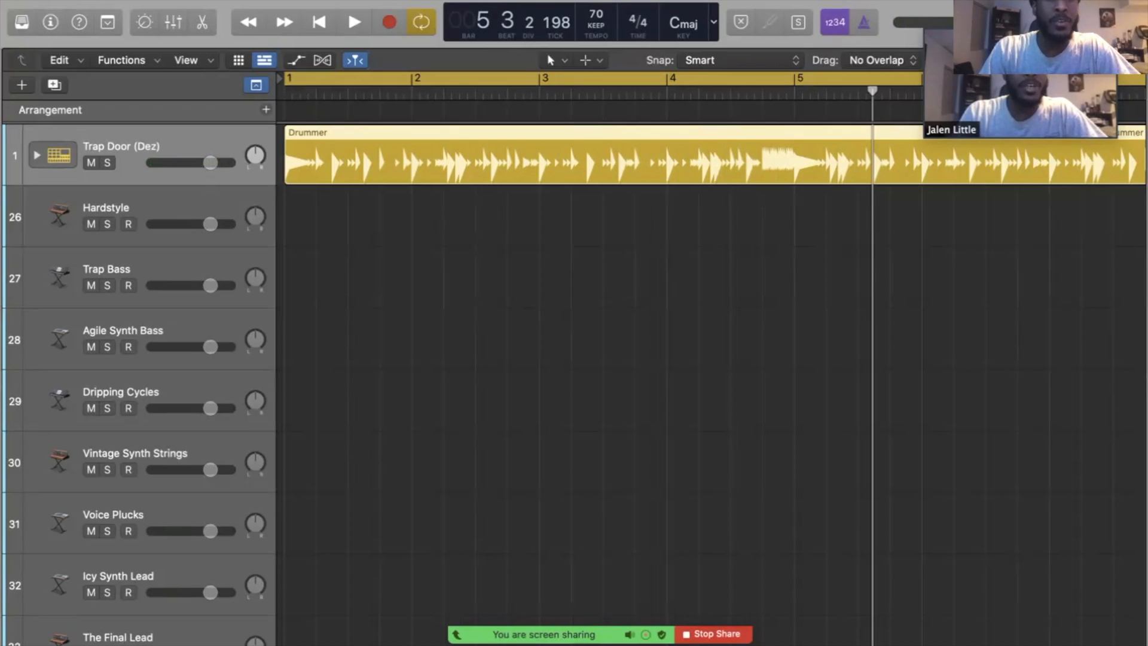
scroll(711, 383, "down", 2)
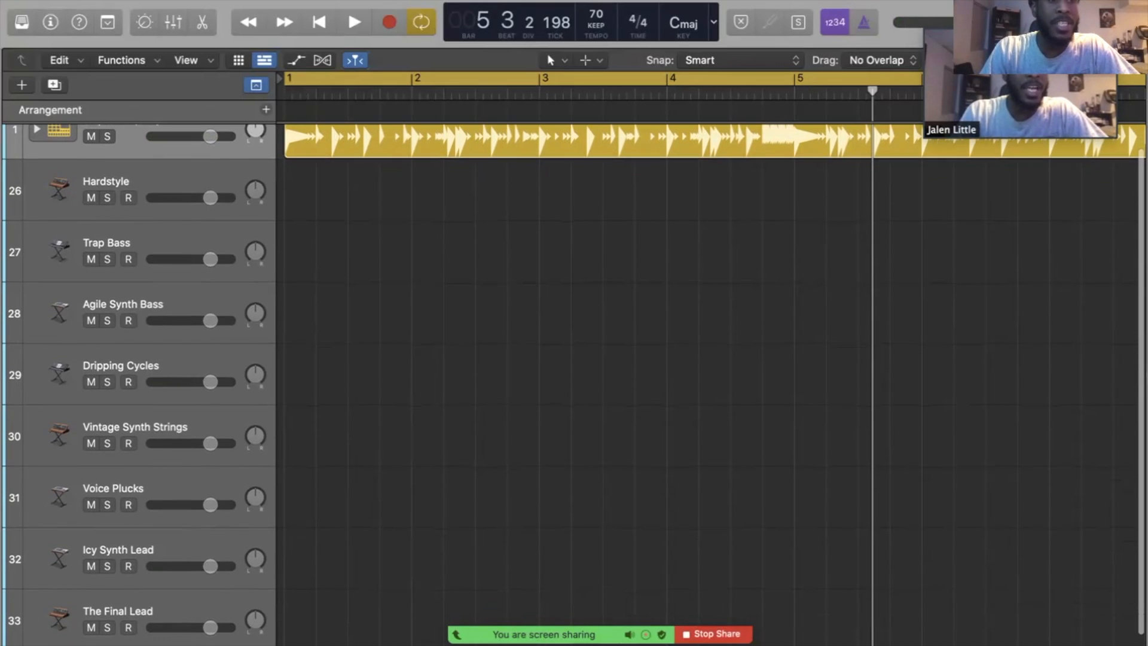
scroll(711, 383, "down", 1)
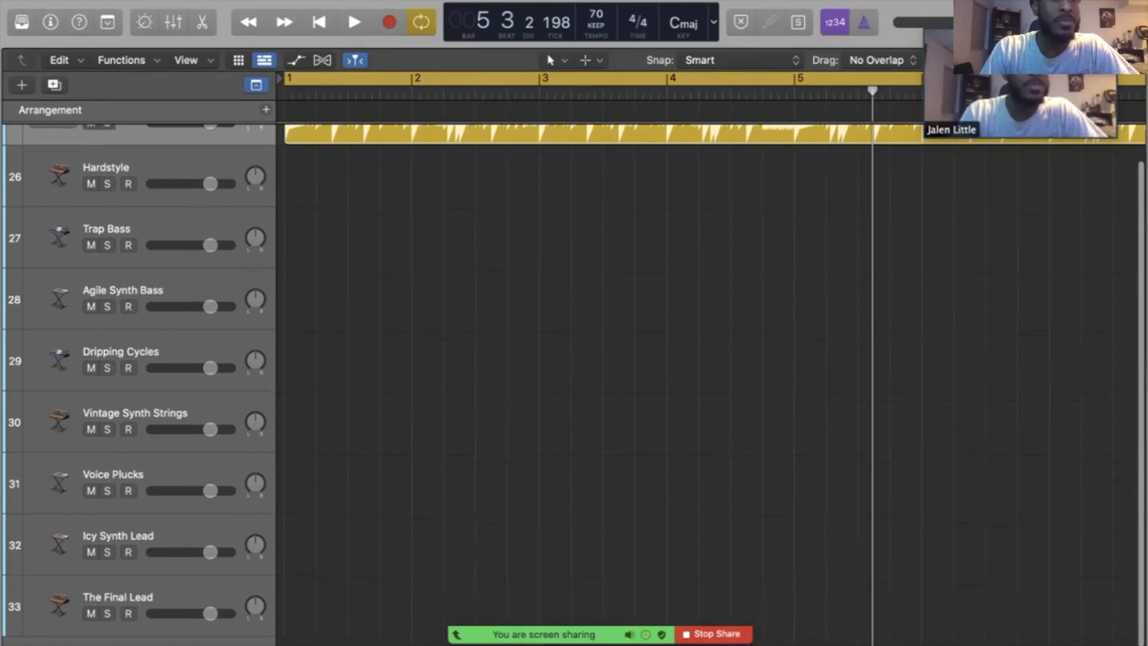
scroll(128, 310, "up", 1)
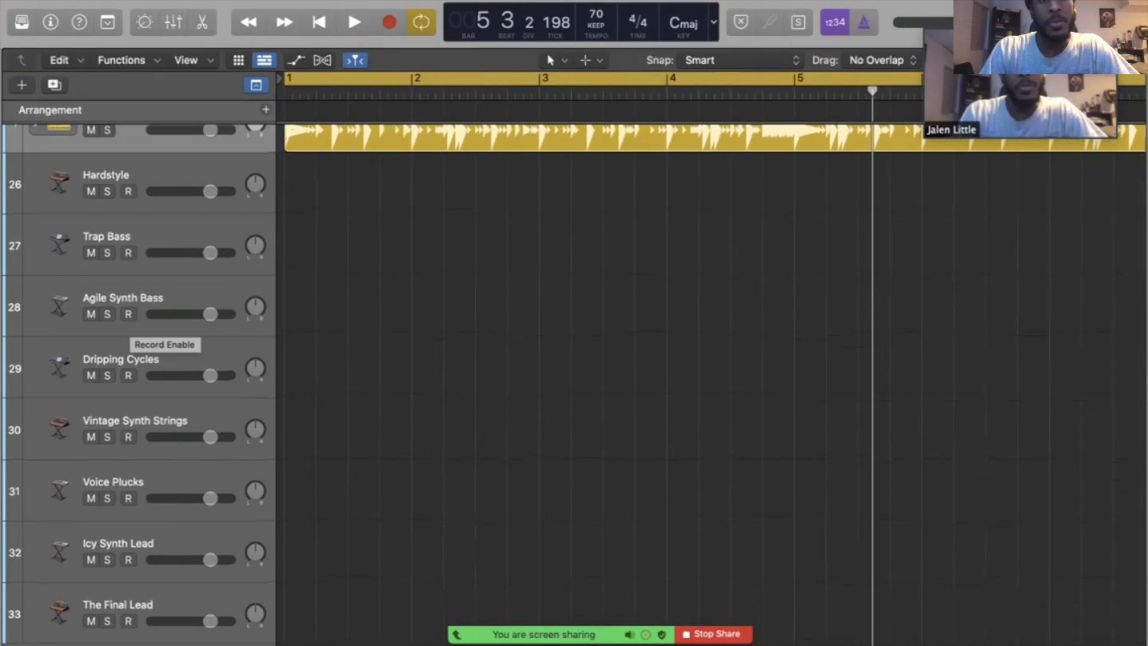
Step: Record-enable the Hardstyle track and turn on the metronome click
left_click(128, 191)
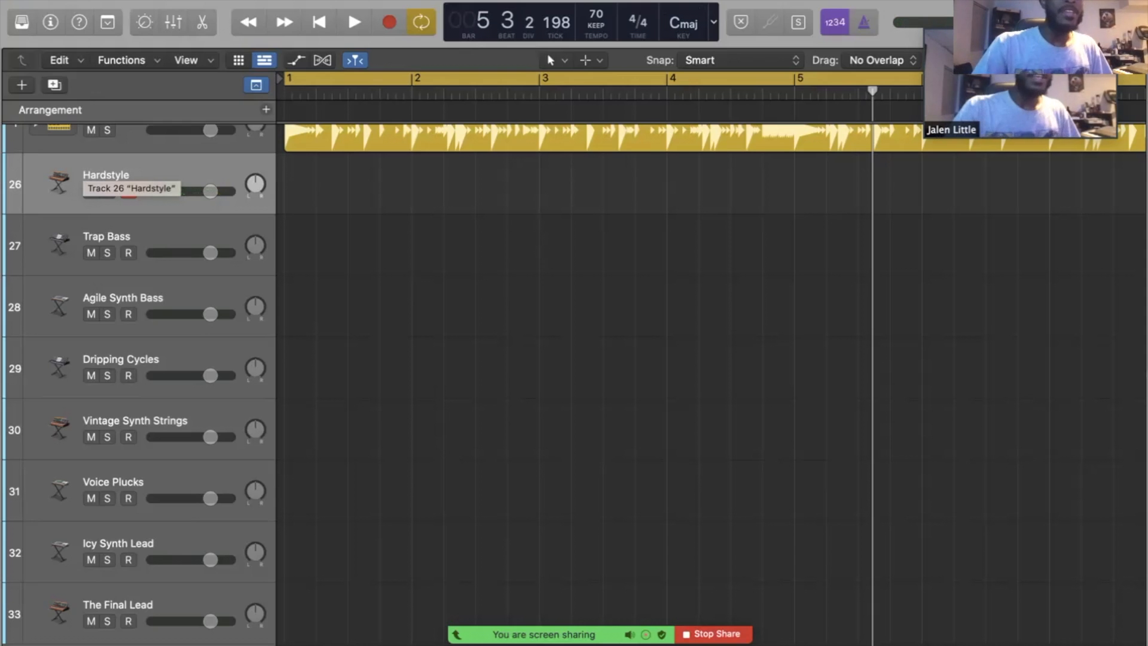
scroll(712, 382, "up", 5)
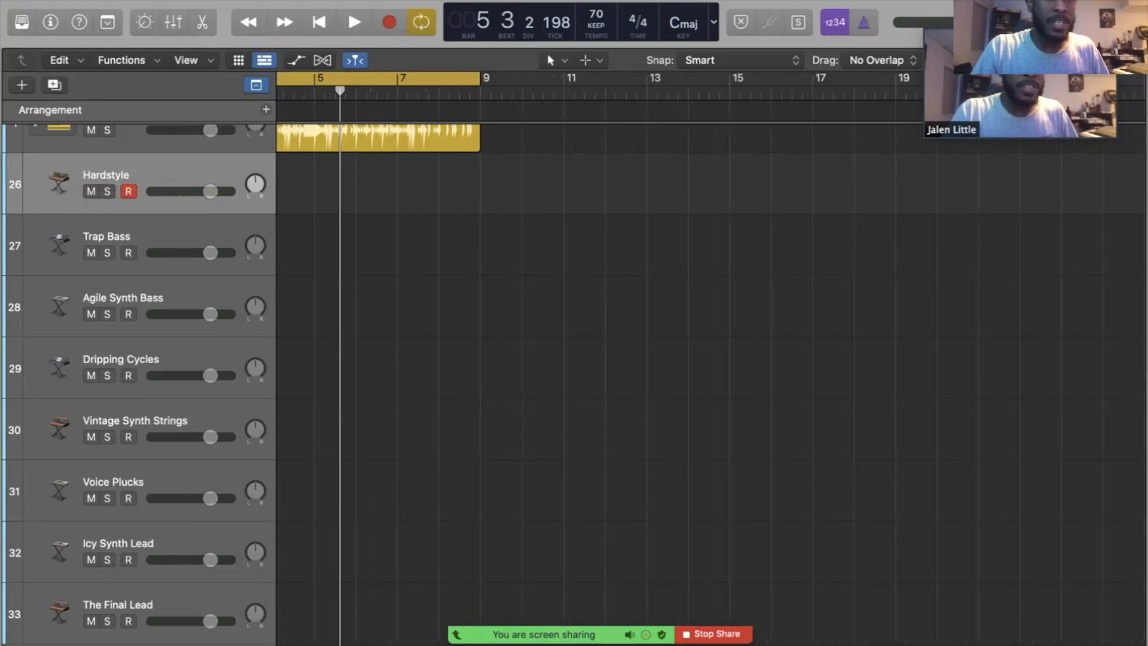
scroll(712, 382, "down", 1)
scroll(712, 383, "left", 3)
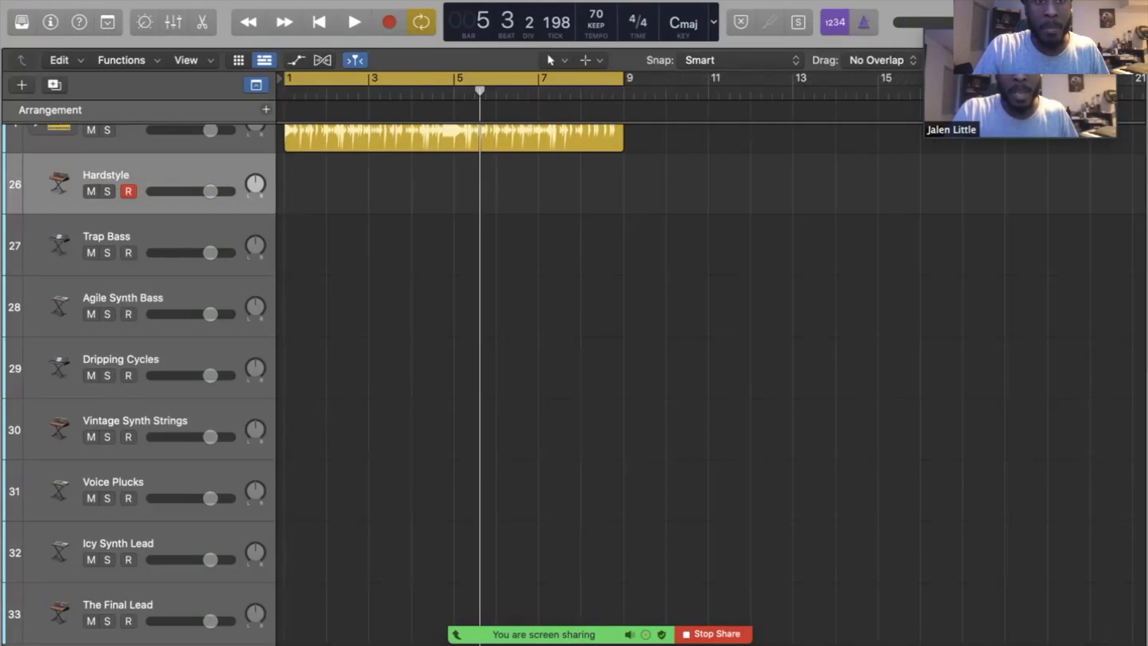
scroll(710, 381, "up", 2)
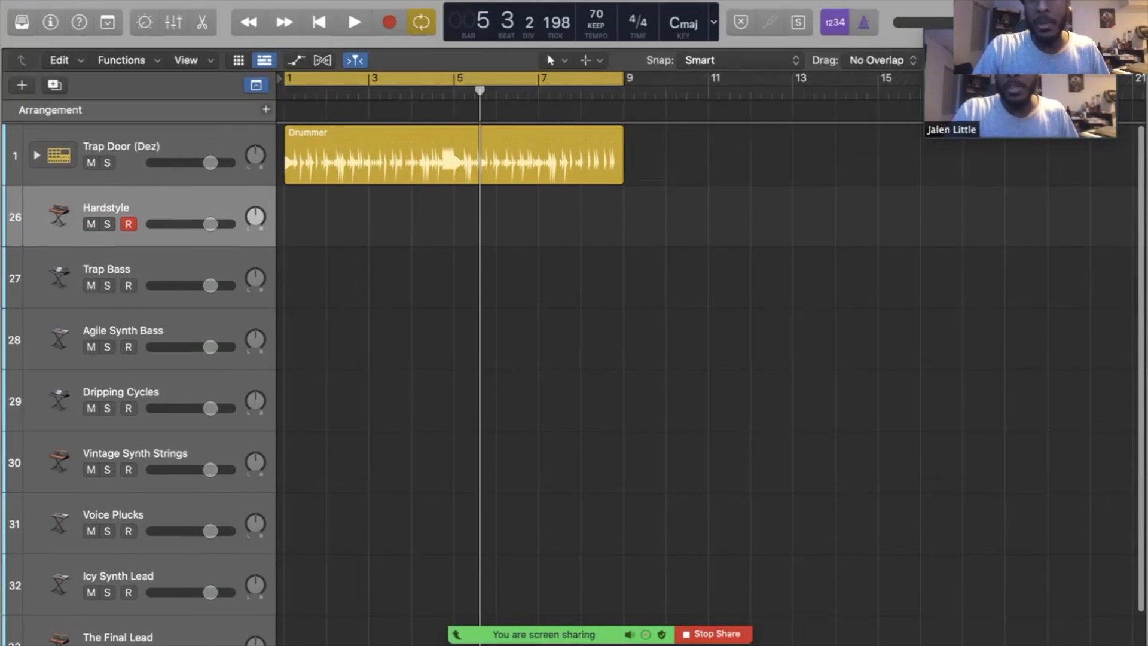
key("k")
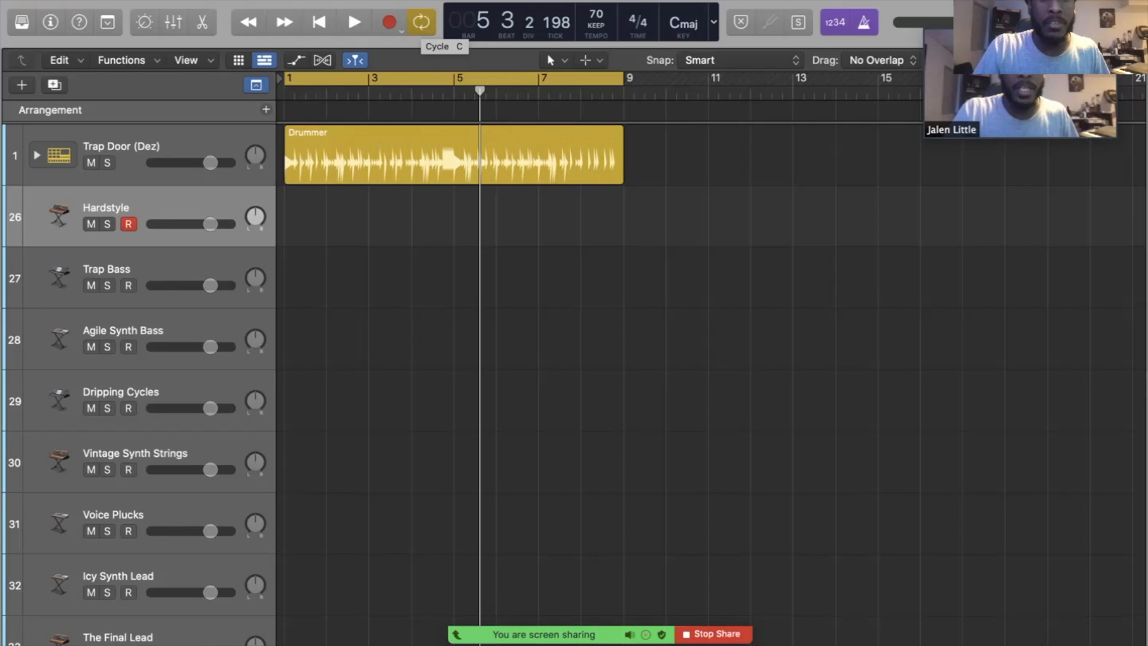
Step: Record a Hardstyle part over the drums from bar 1 into bar 3
left_click(319, 22)
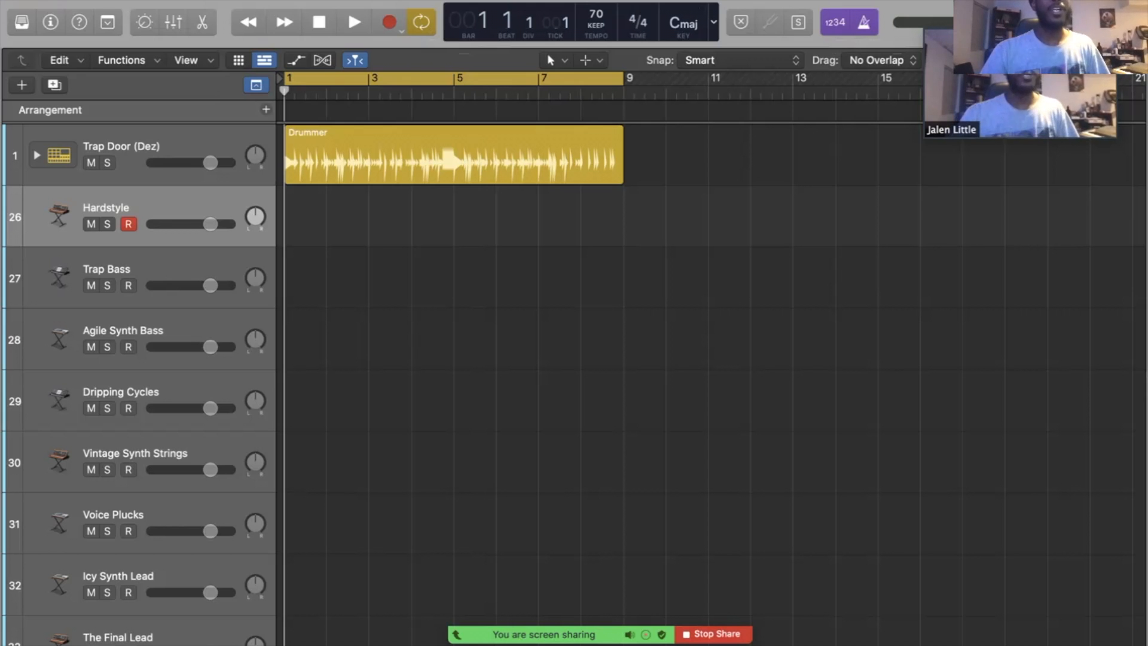
left_click(389, 22)
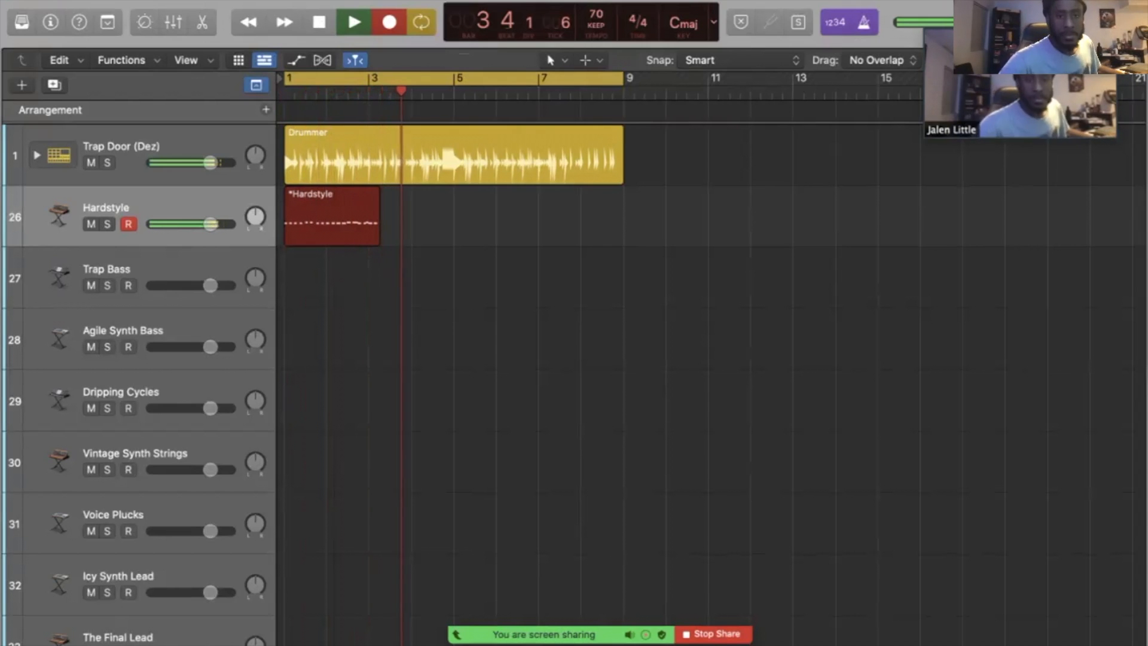
key("space")
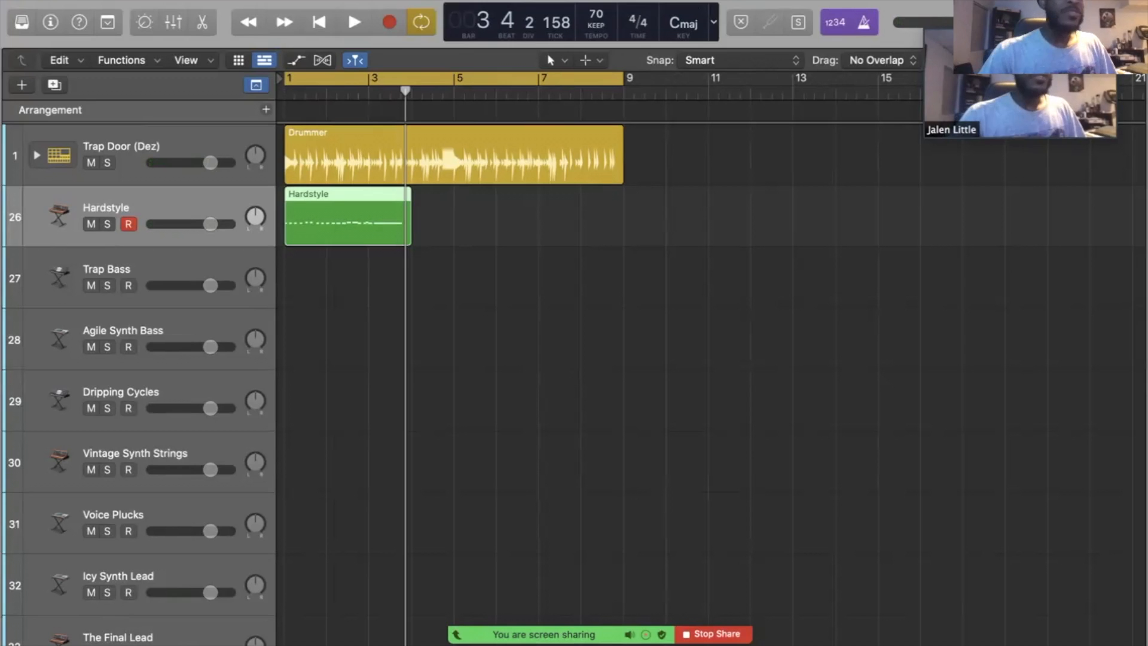
Step: Delete the recorded Hardstyle region and remove the Hardstyle track from the project
left_click(344, 222)
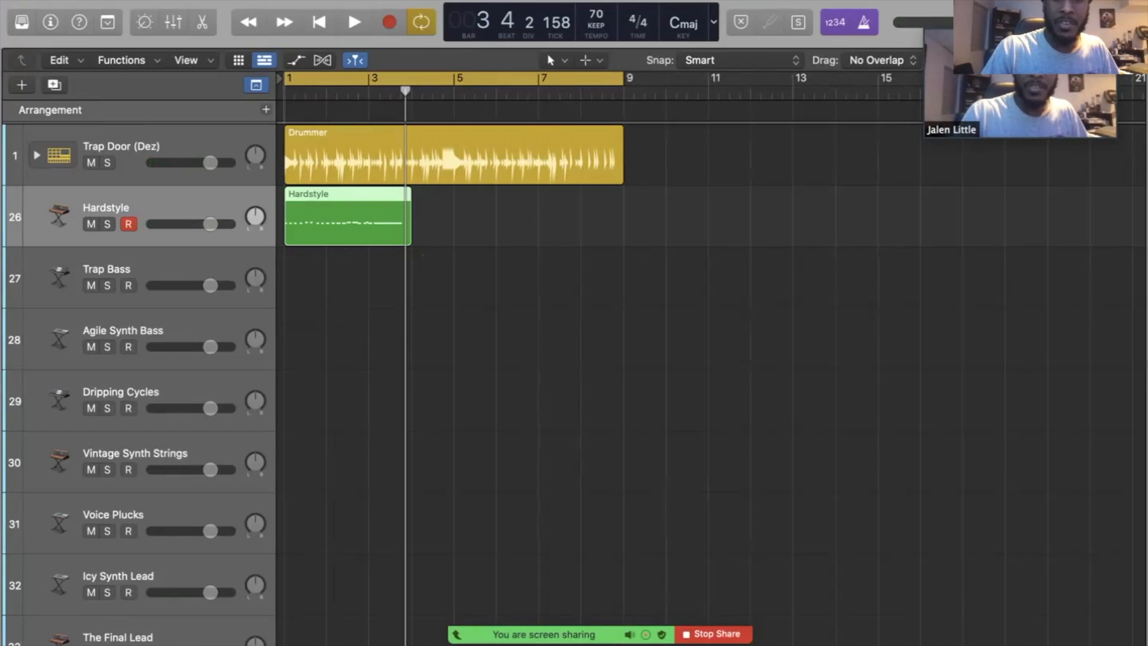
key("Delete")
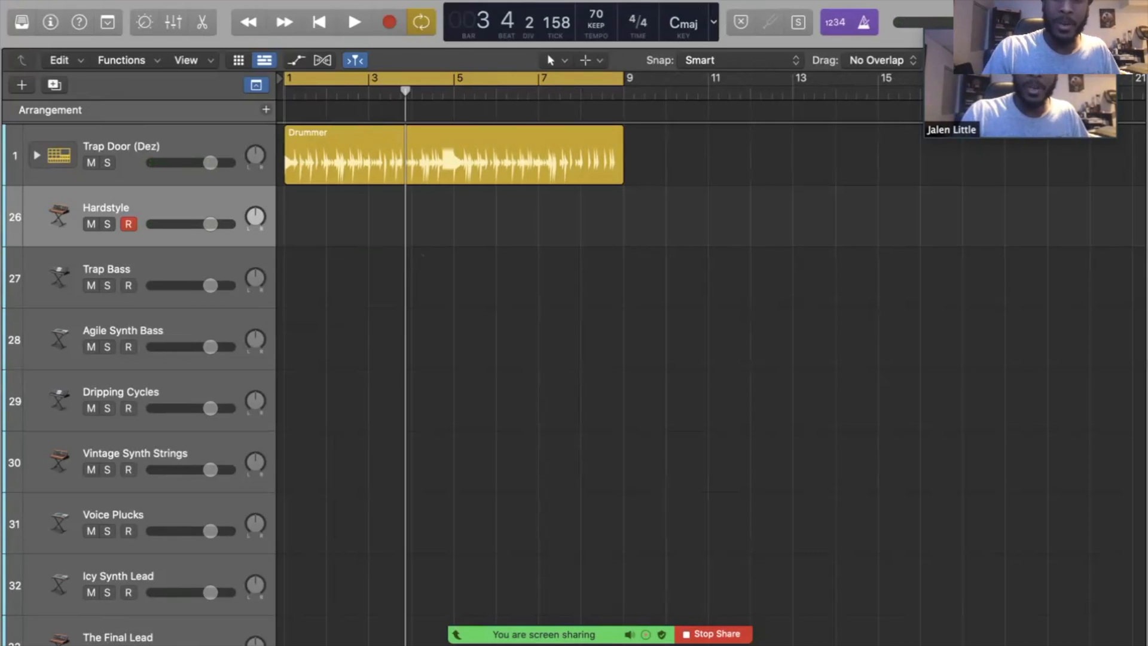
key("super+BackSpace")
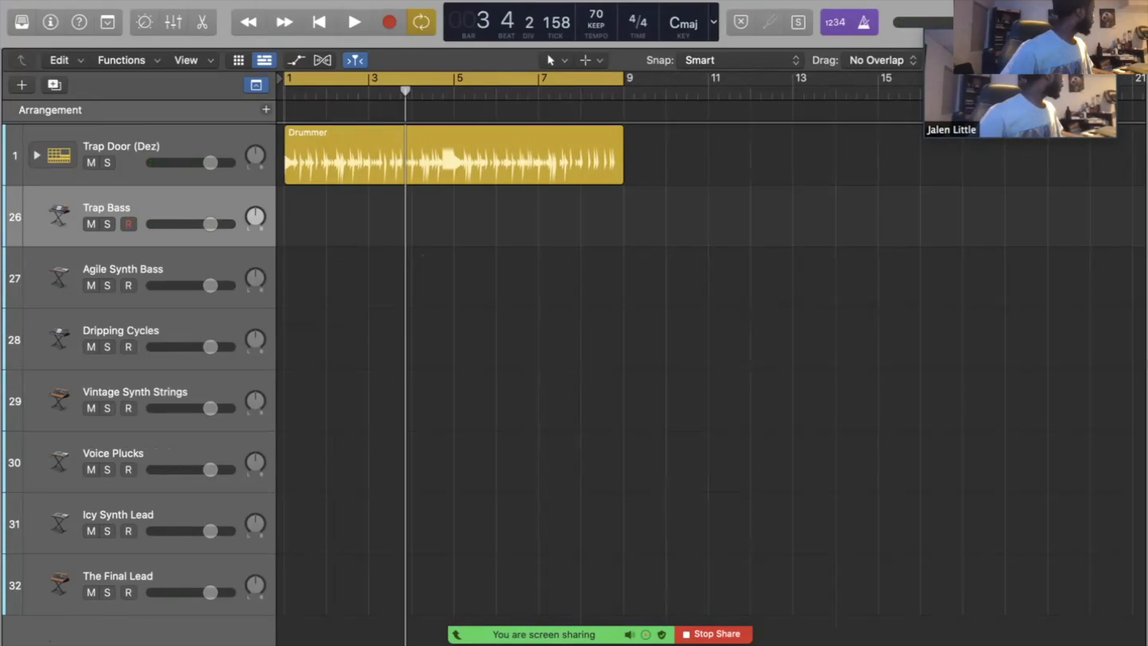
Step: Record-enable and audition each instrument track from Trap Bass through The Final Lead, then select Dripping Cycles for recording
left_click(128, 224)
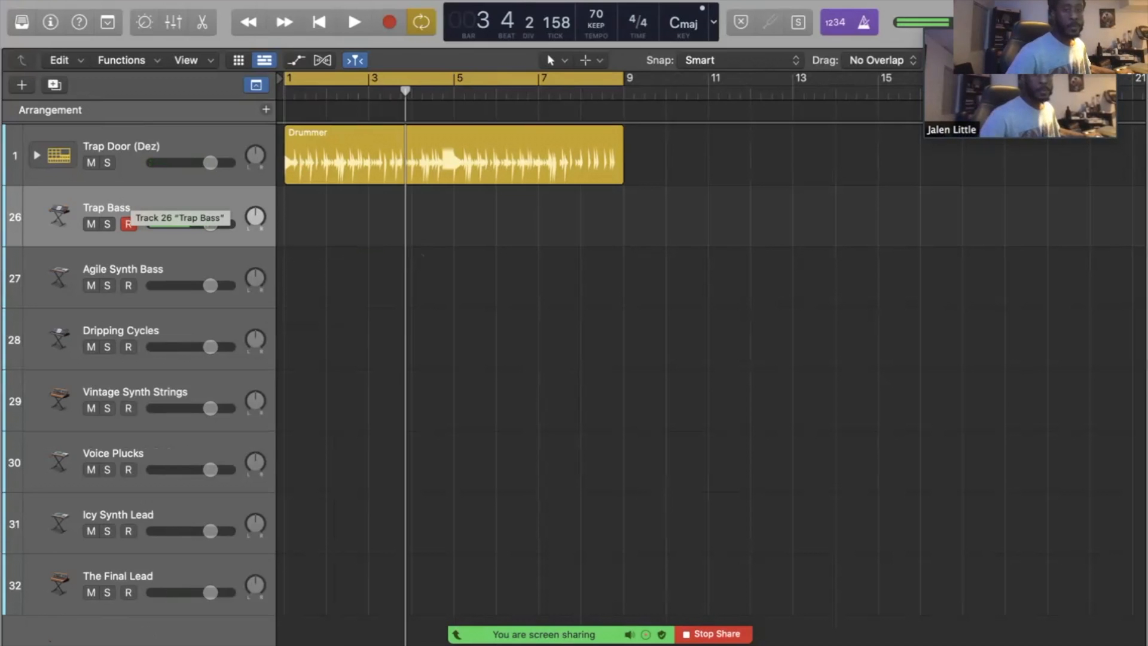
left_click(128, 285)
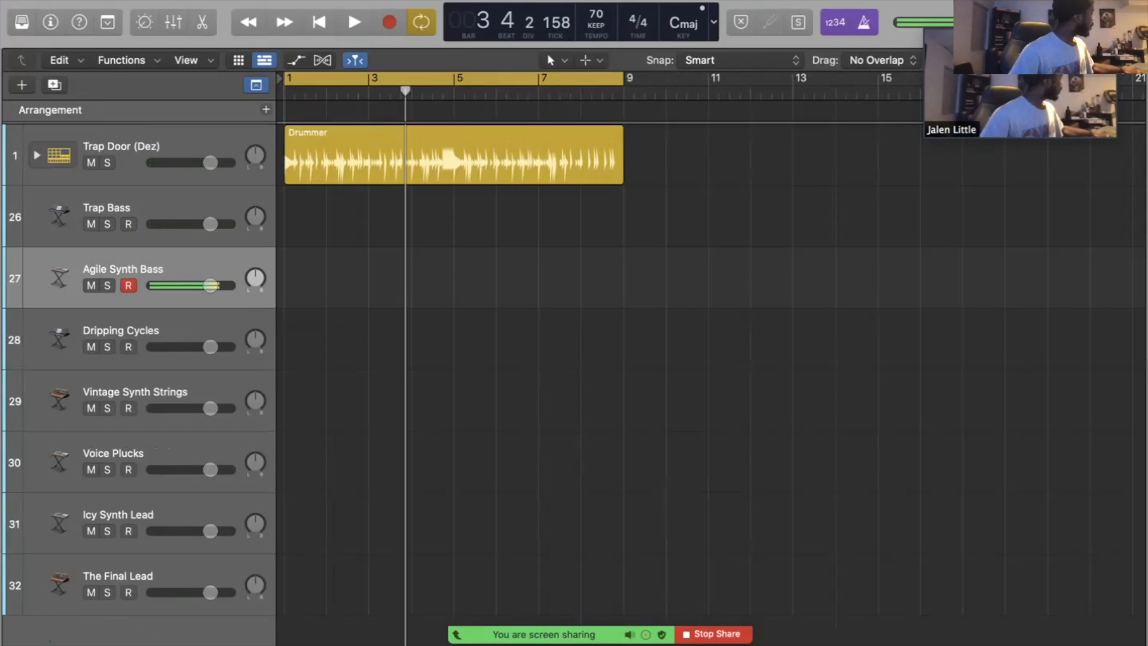
key("Down")
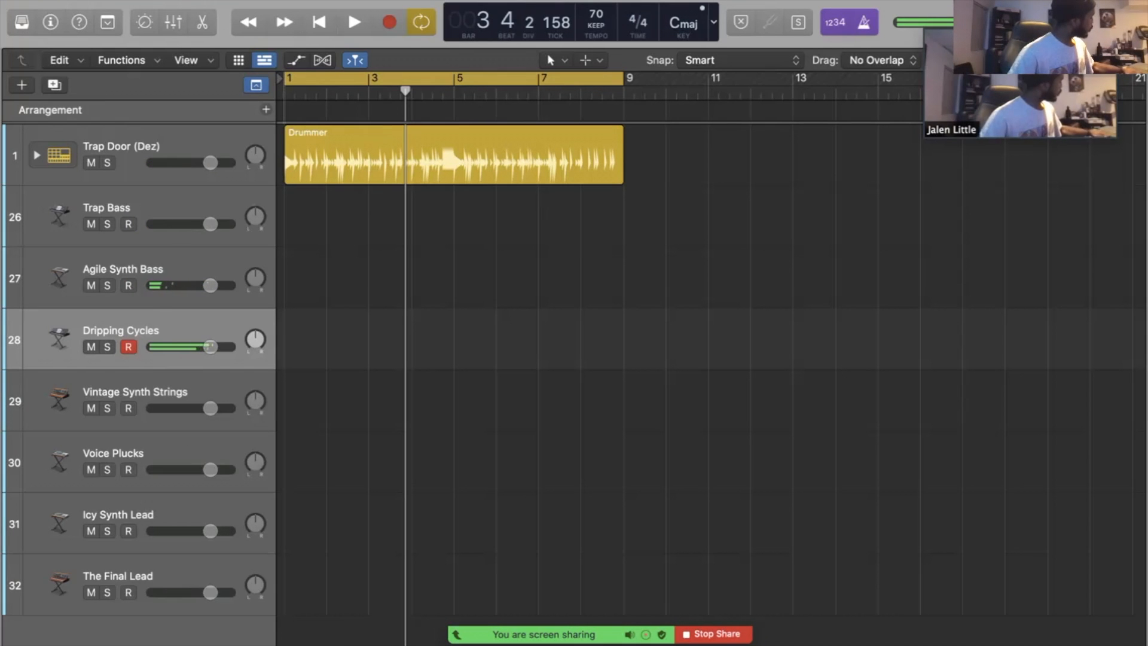
key("Down")
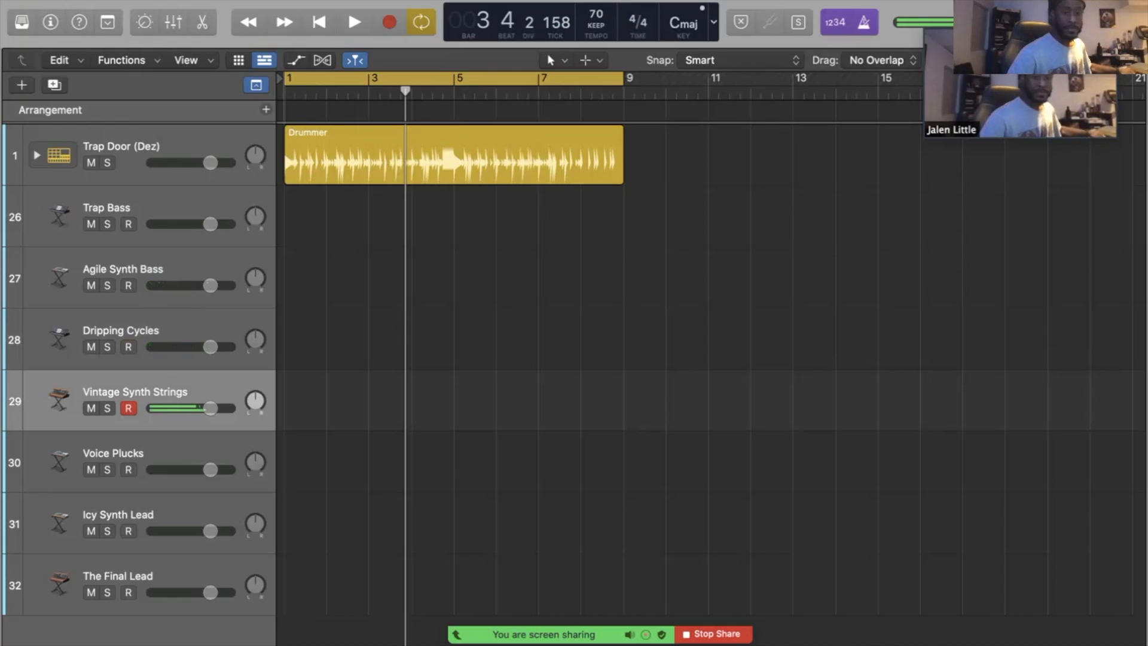
key("Down")
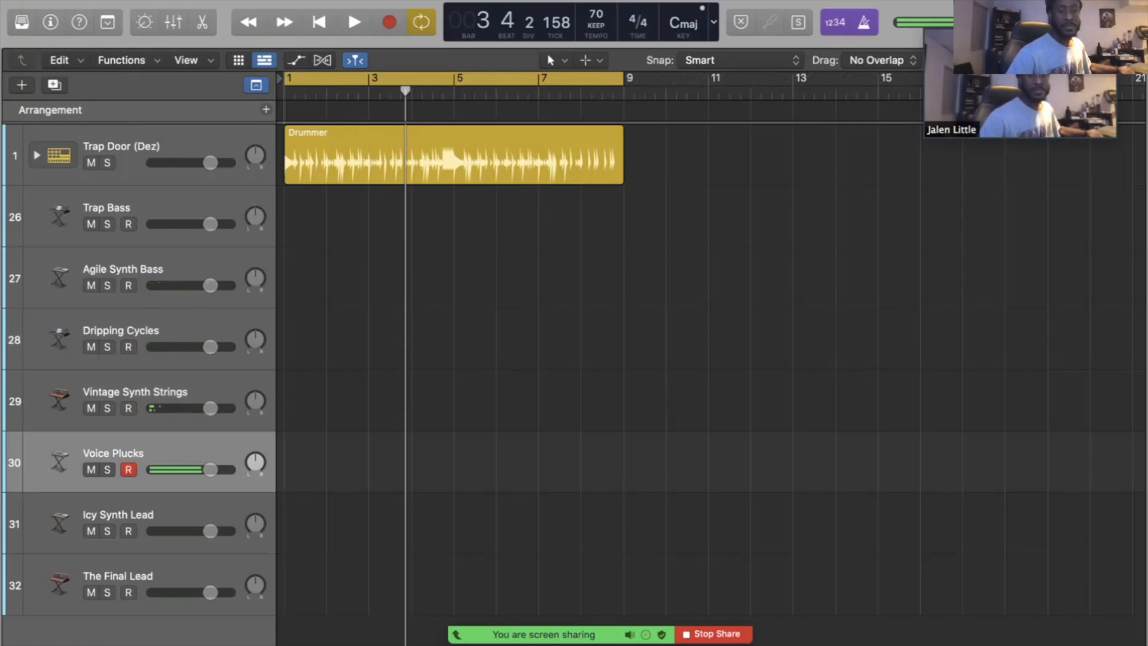
key("Down")
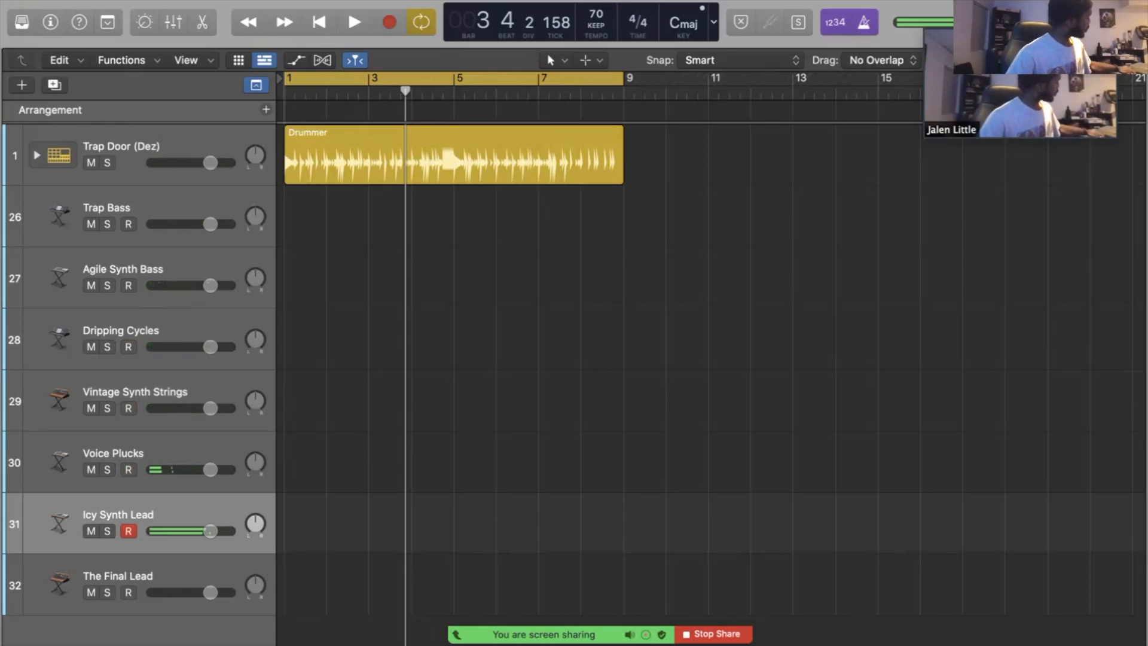
key("Down")
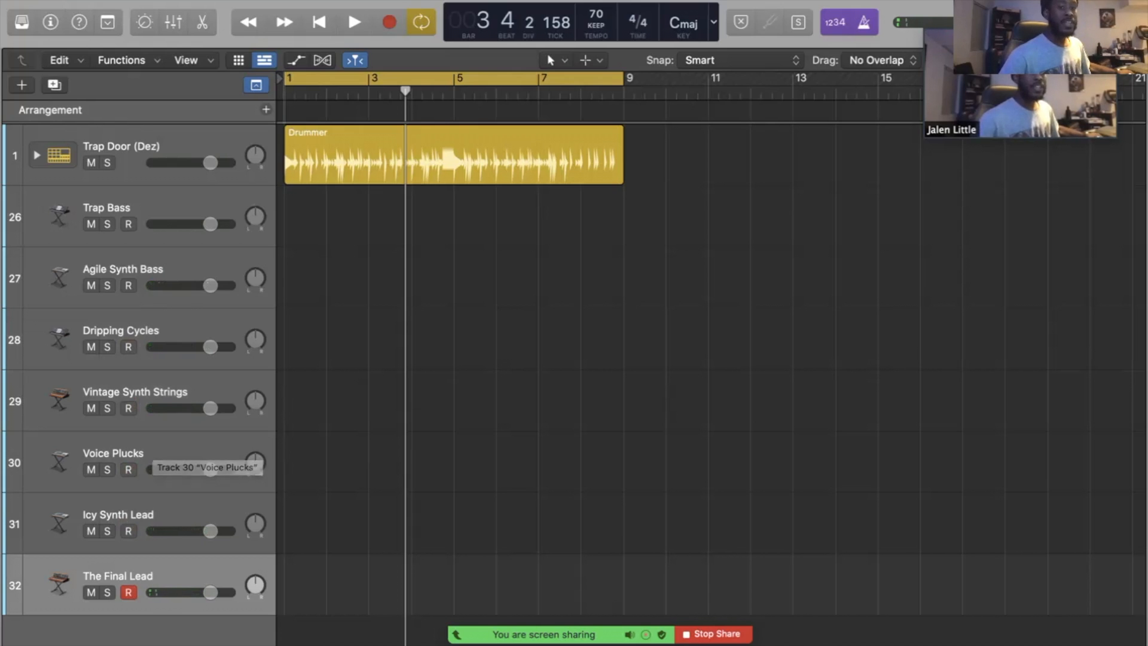
left_click(166, 330)
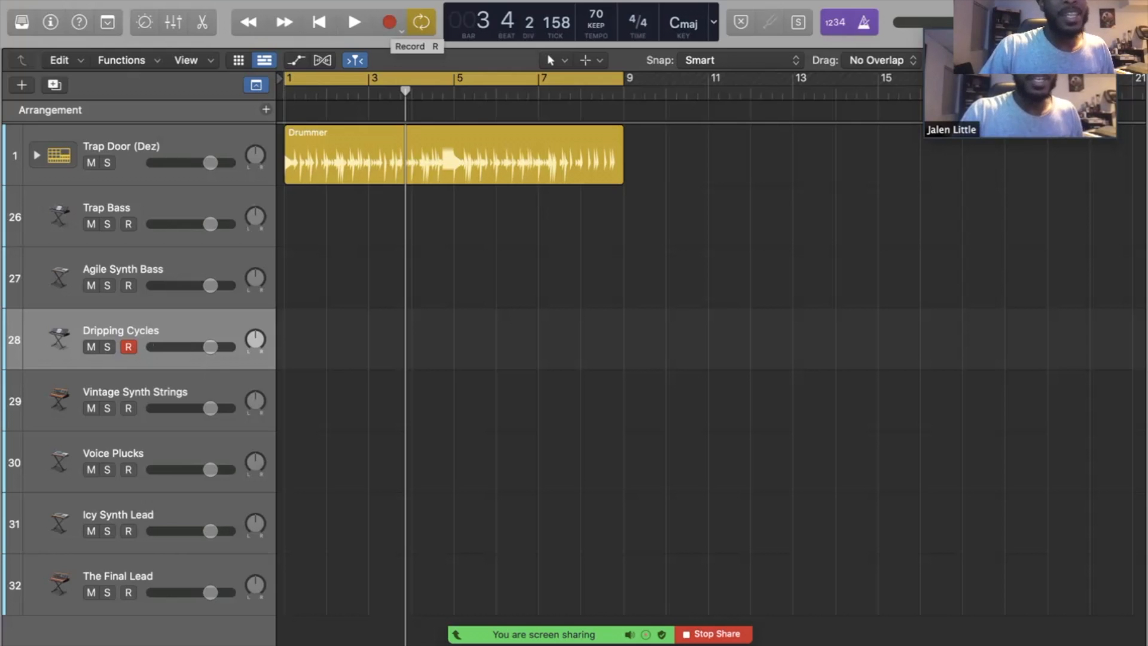
Step: Record a Dripping Cycles part over the drums from bar 1 to bar 5
left_click(389, 22)
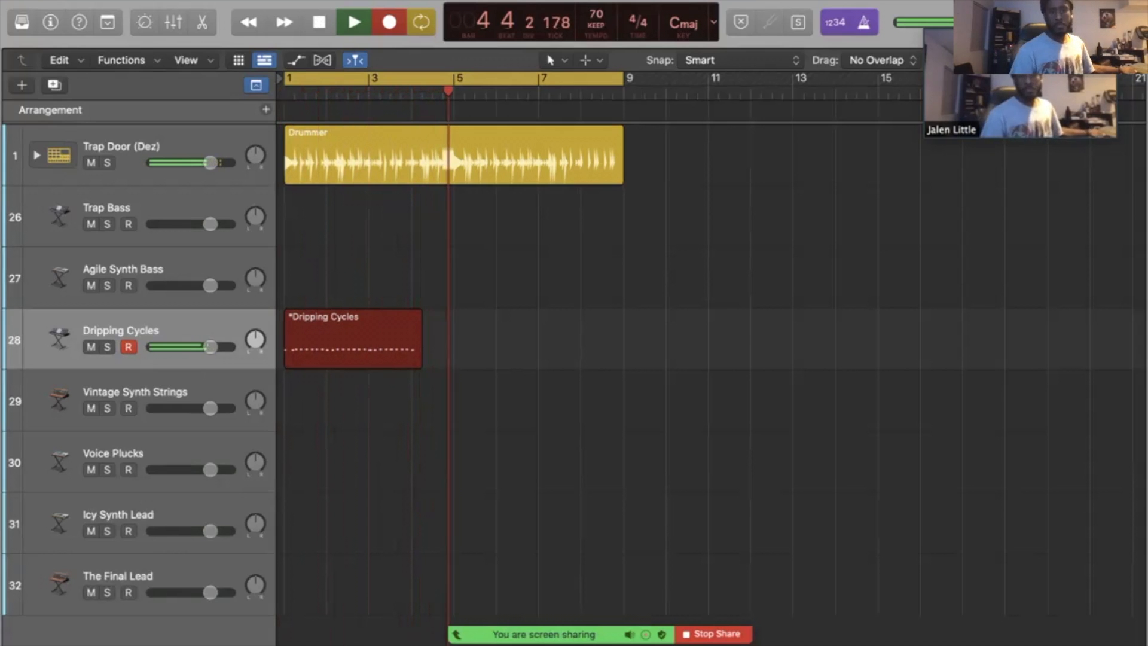
key("space")
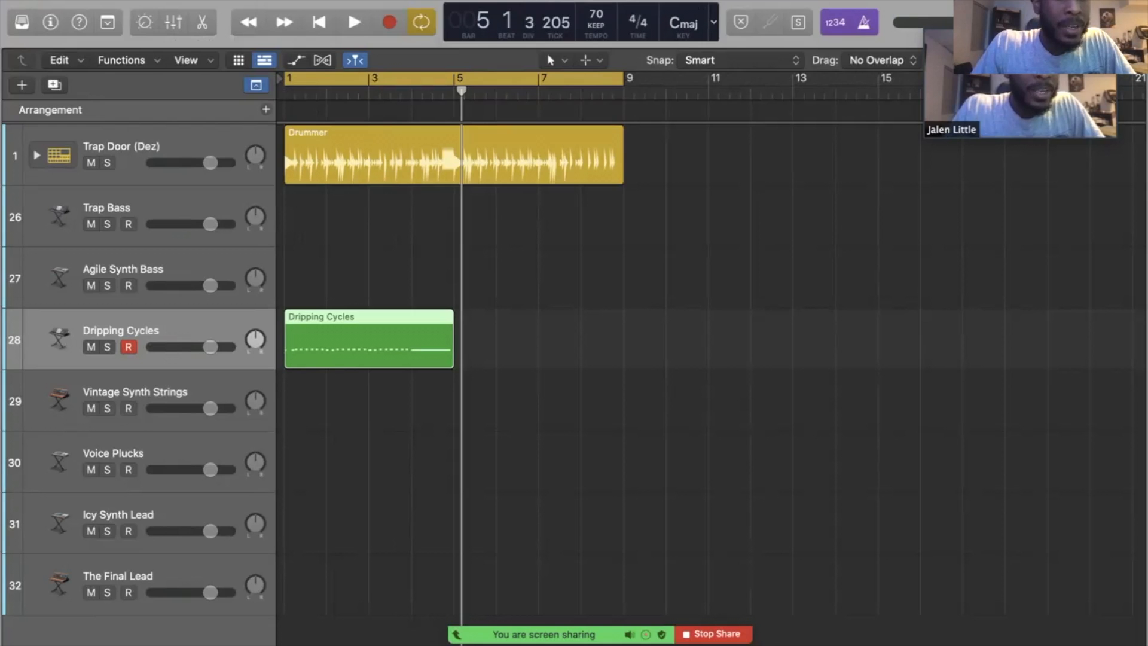
Step: Turn off the arpeggiator on the Dripping Cycles track
left_click(144, 22)
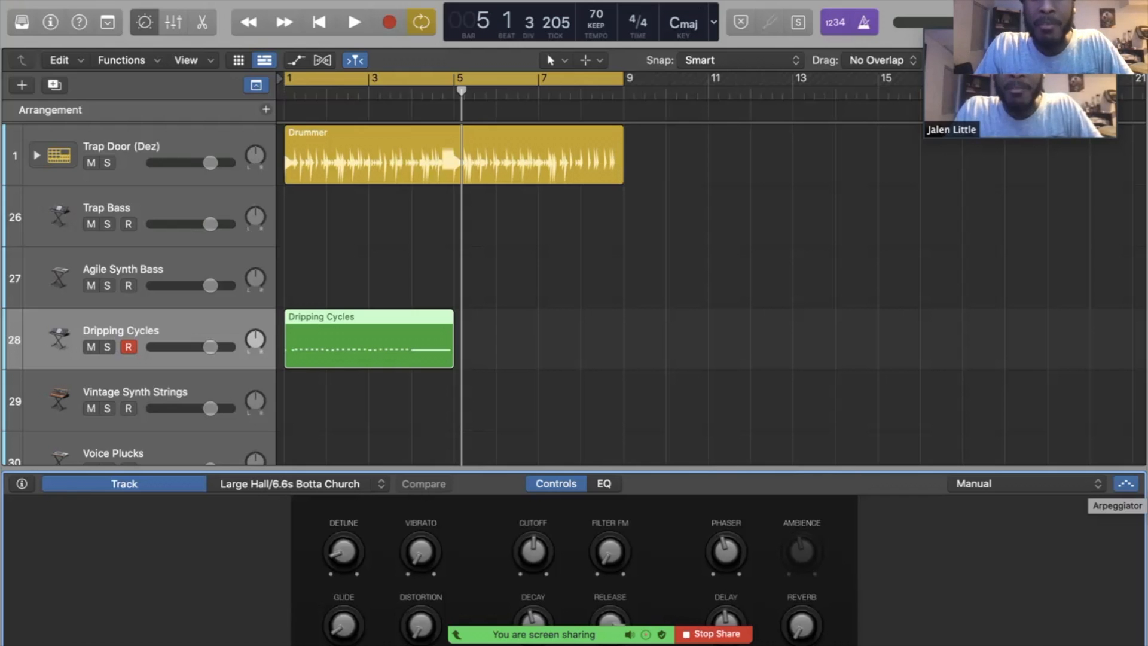
left_click(1126, 483)
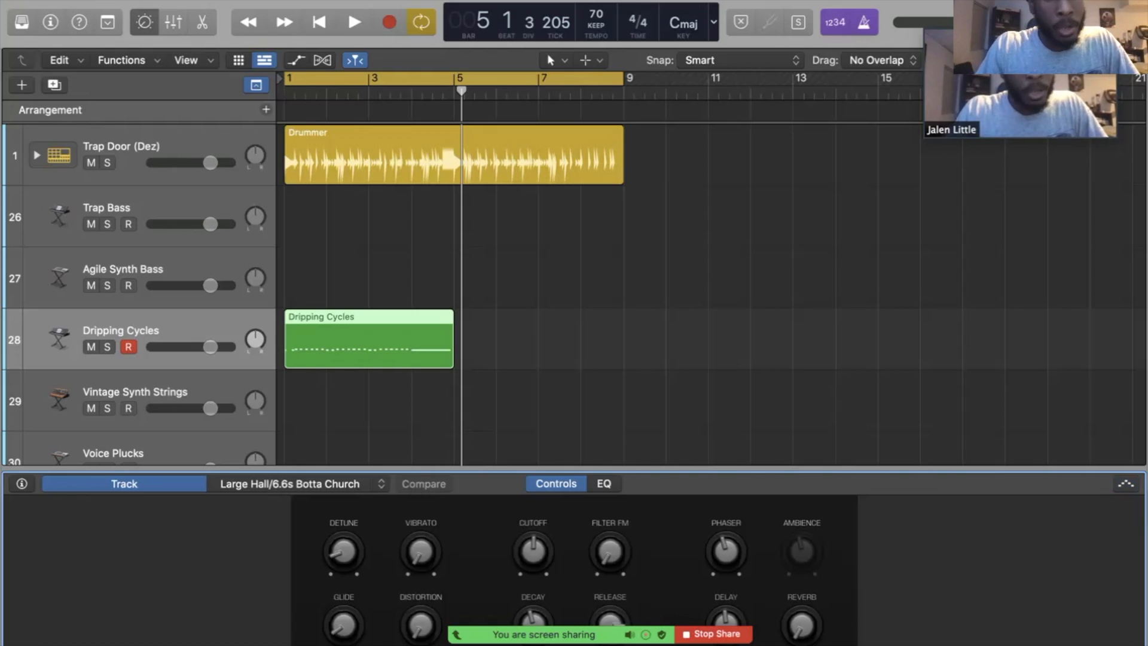
key("b")
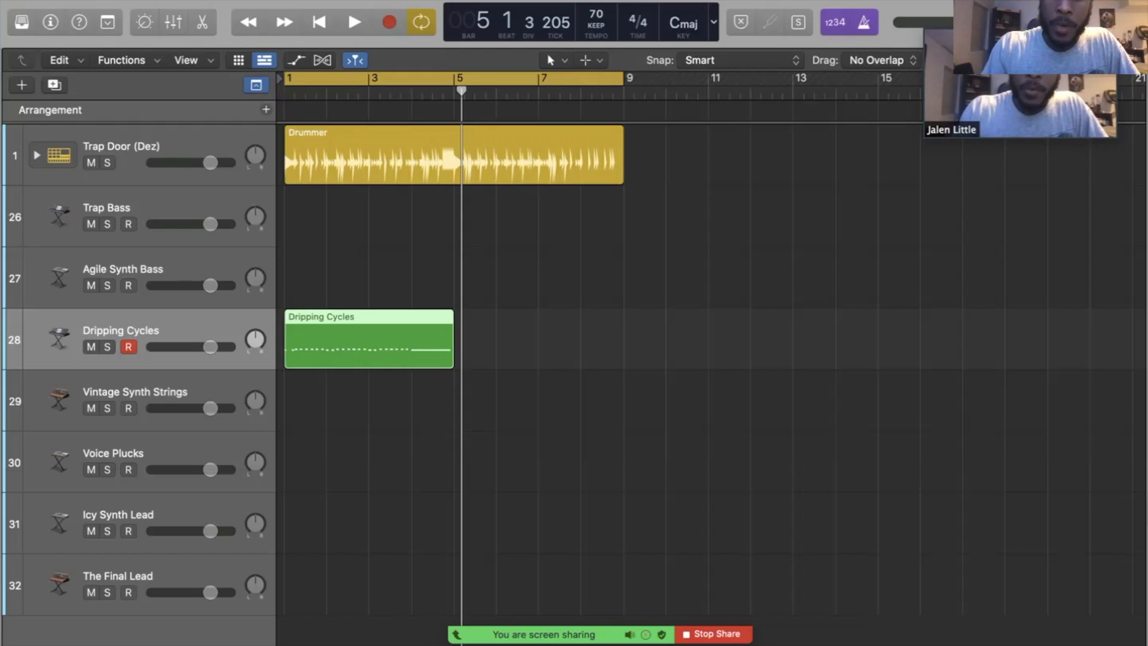
Step: Replace the Dripping Cycles take with a new recording covering the eight-bar cycle from bar 1 to bar 9
key("Delete")
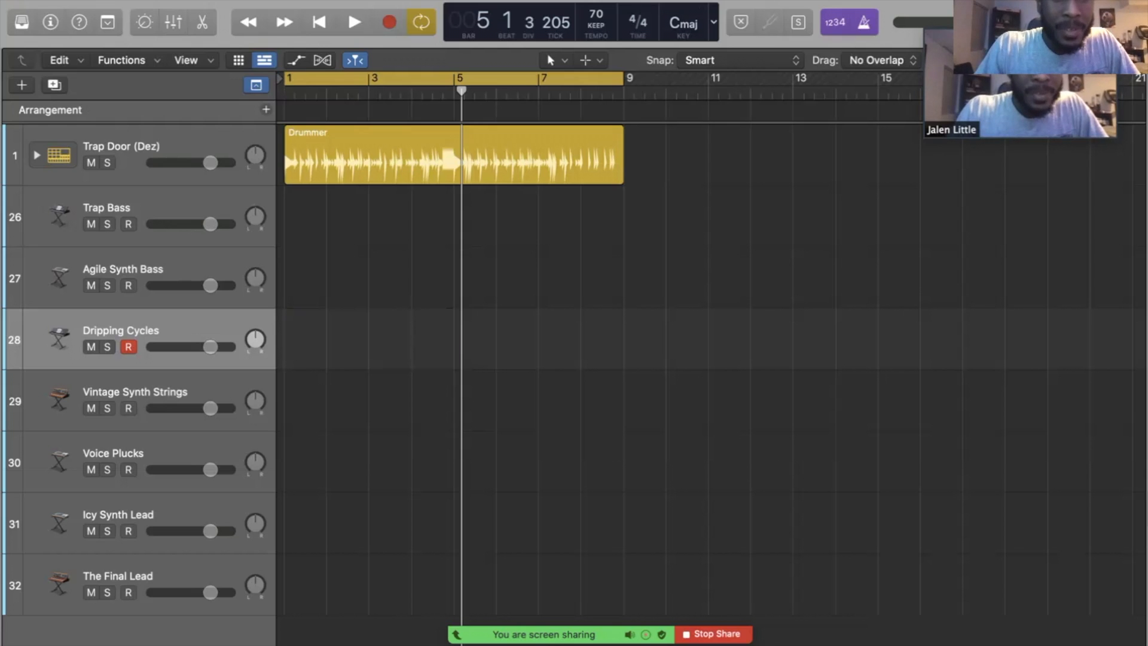
key("Return")
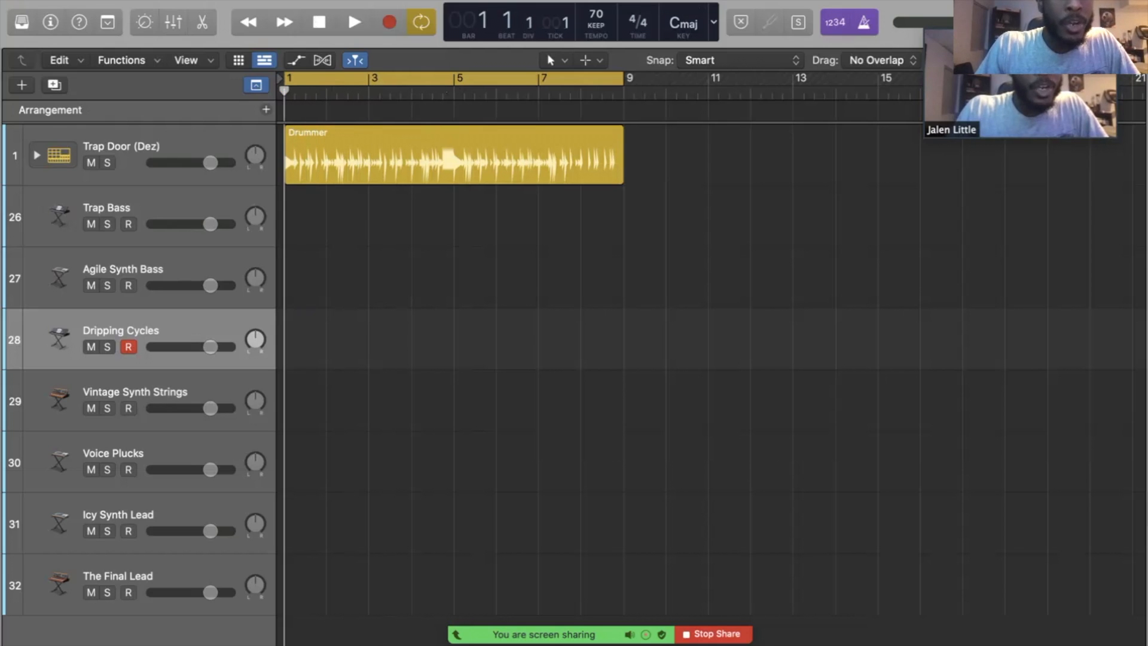
key("r")
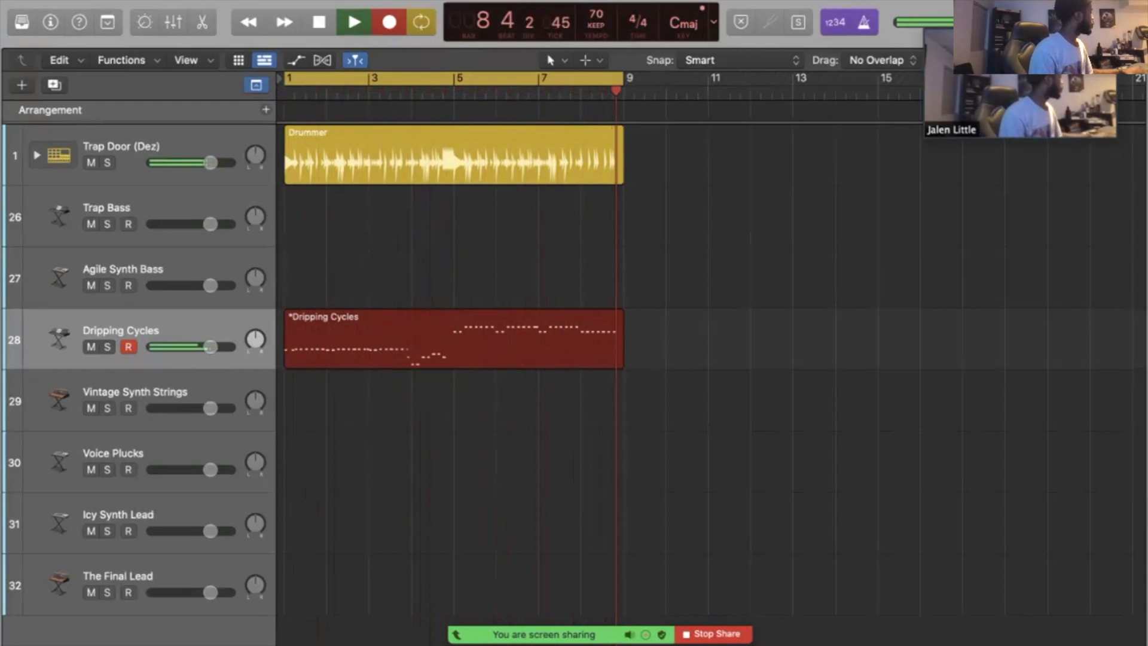
key("space")
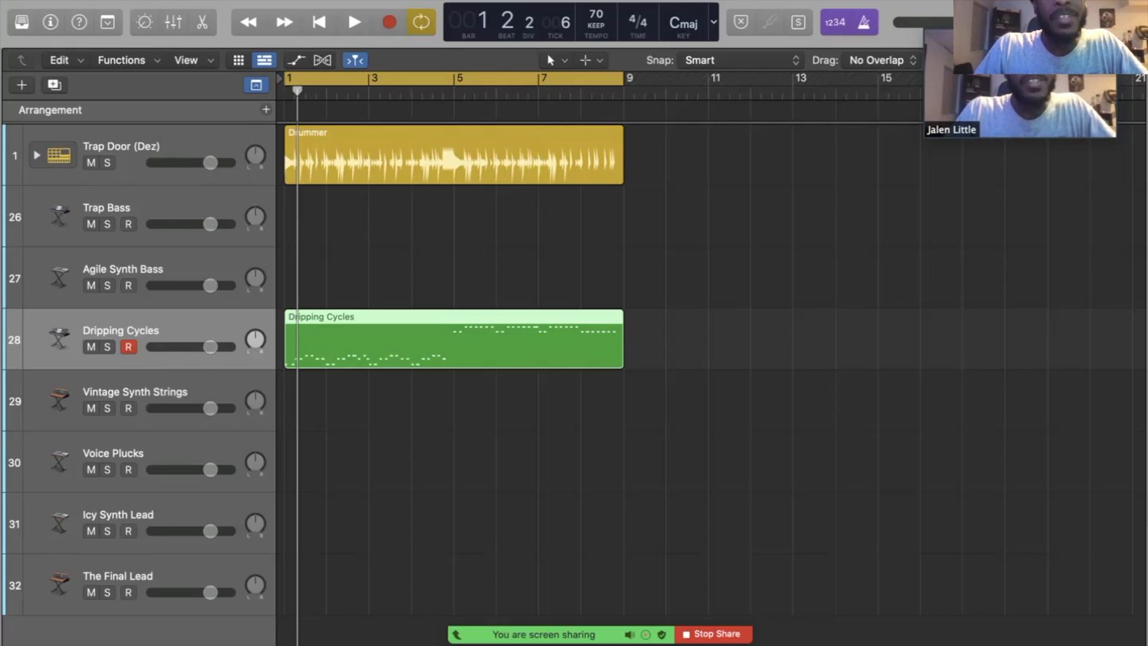
Step: Record-enable the Vintage Synth Strings track and filter the Apple Loops library to the Hip Hop genre
left_click(135, 393)
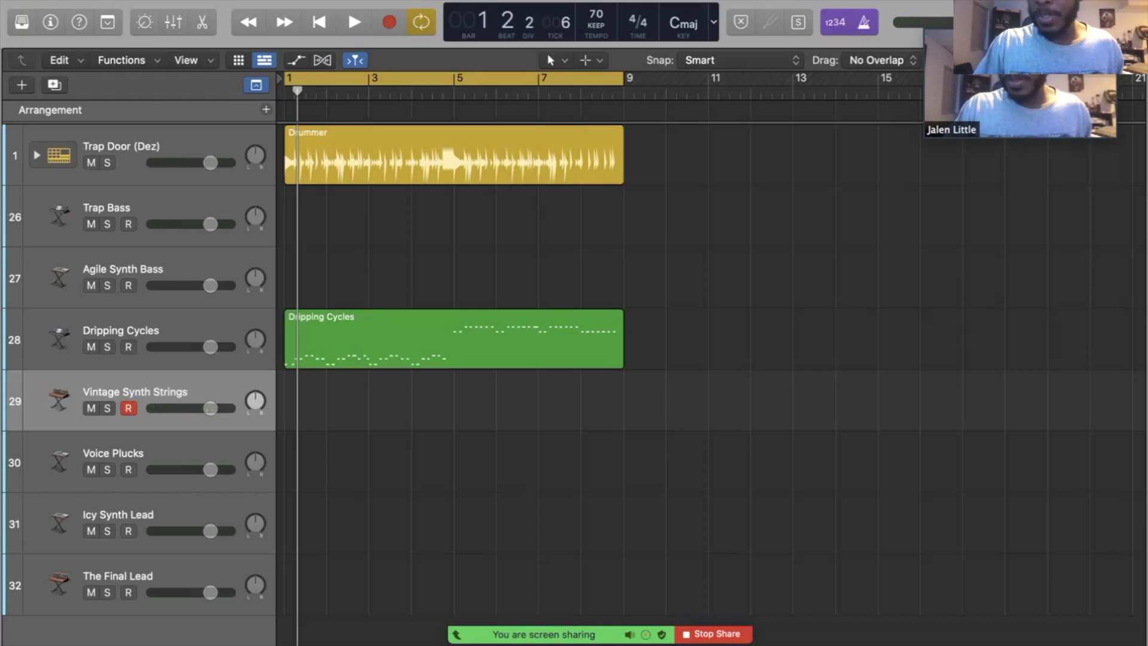
left_click_drag(926, 133, 924, 244)
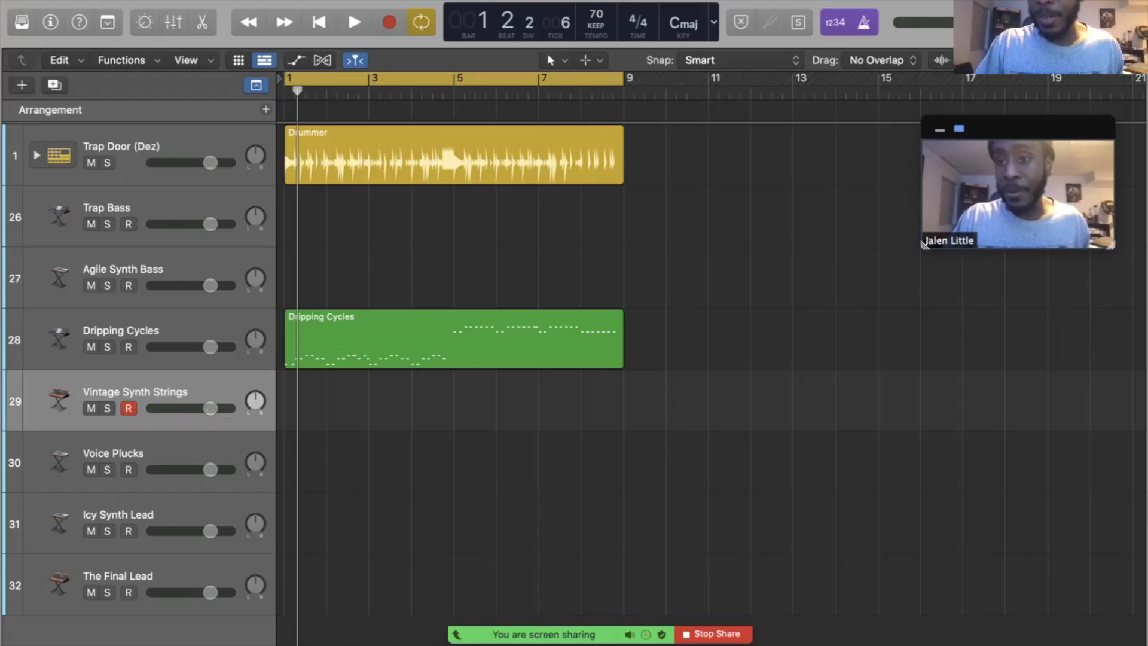
key("o")
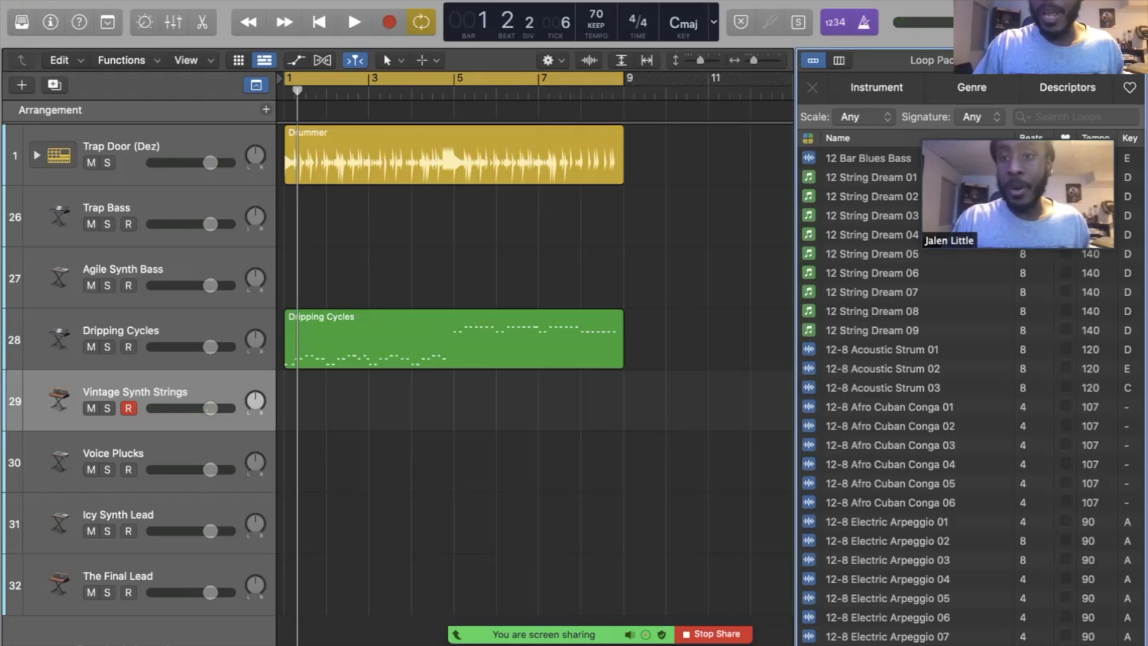
left_click(971, 87)
left_click_drag(1016, 192, 1017, 399)
left_click(1012, 134)
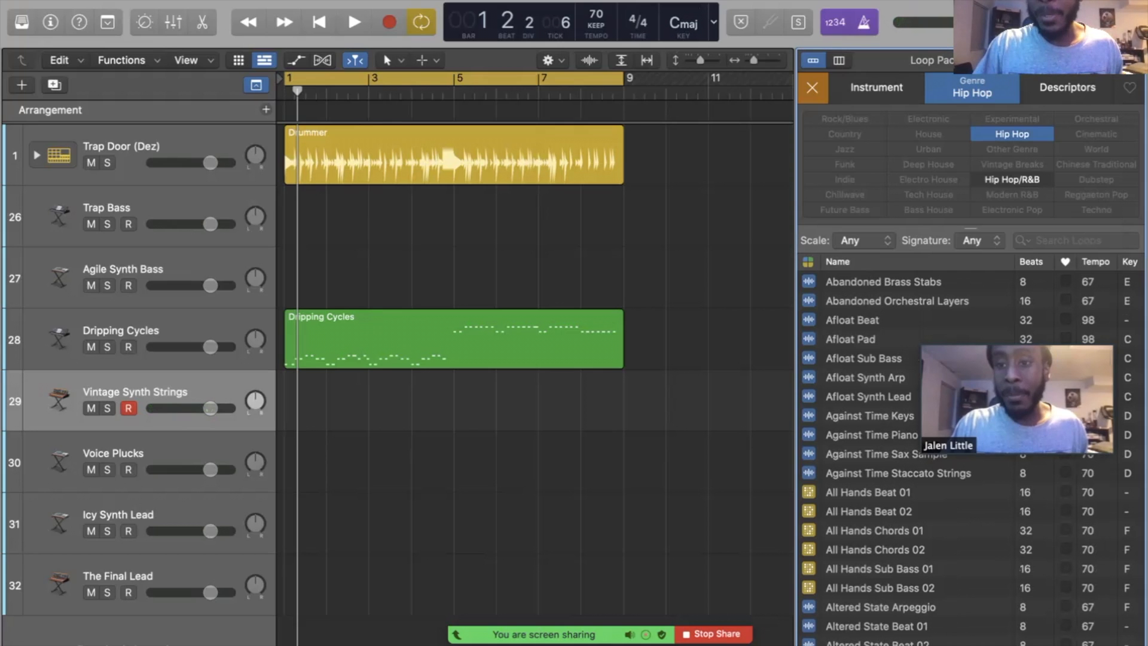
Step: Preview the loops Against Time Keys, Altered State Beat 02 and Around the Block Marimba, and close the loop library
scroll(897, 454, "down", 3)
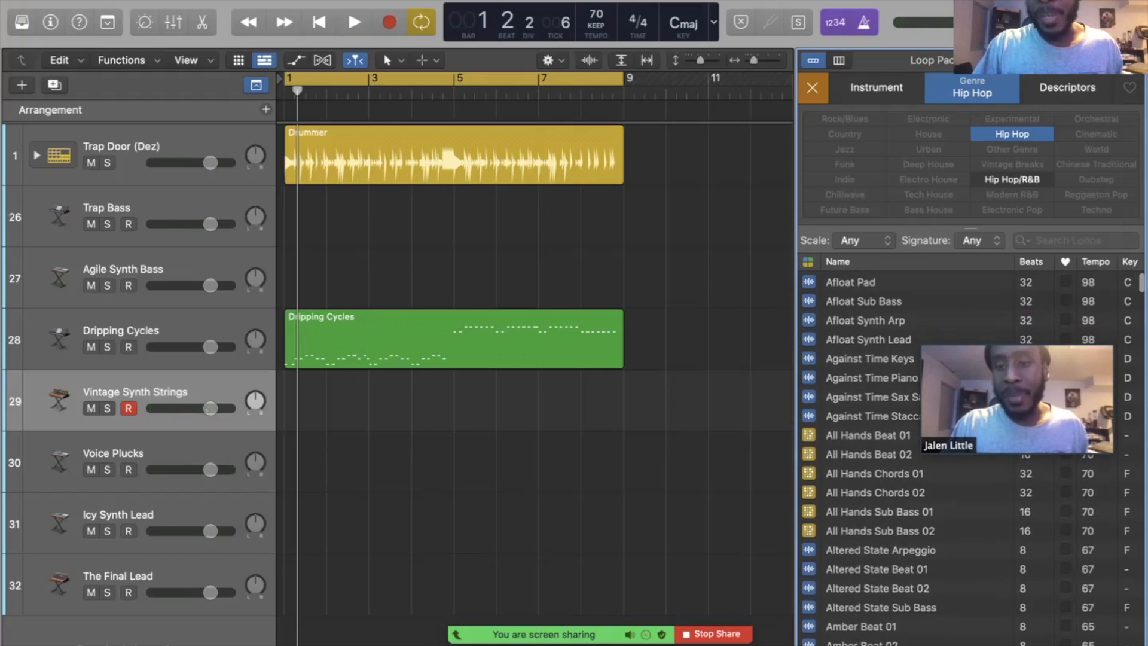
left_click(870, 358)
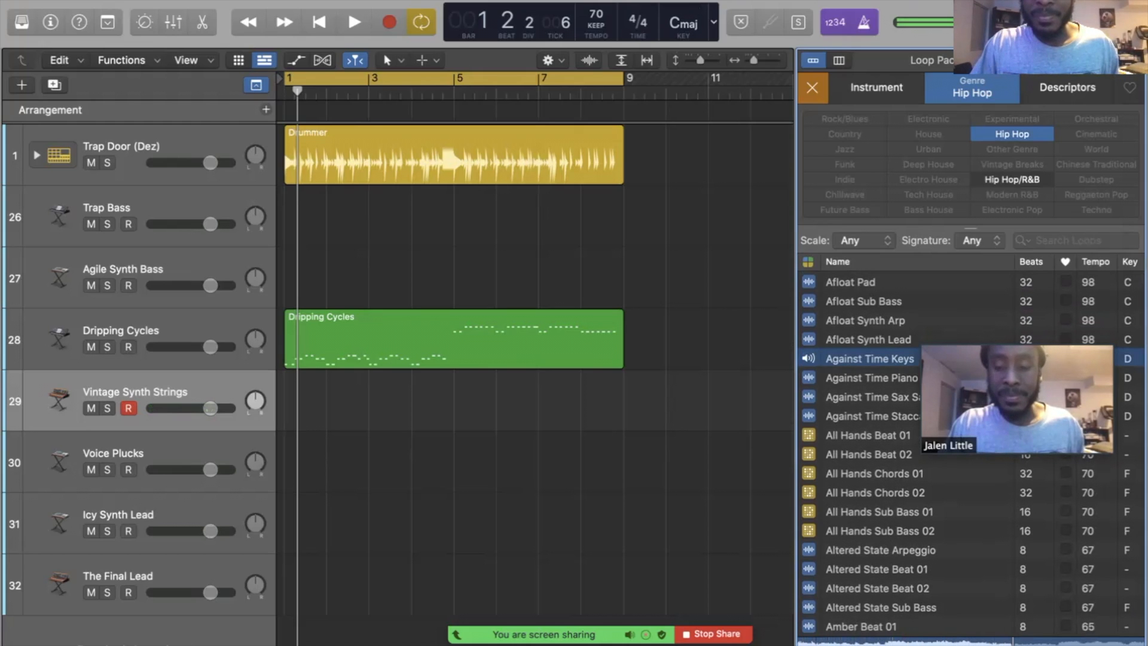
scroll(869, 418, "down", 5)
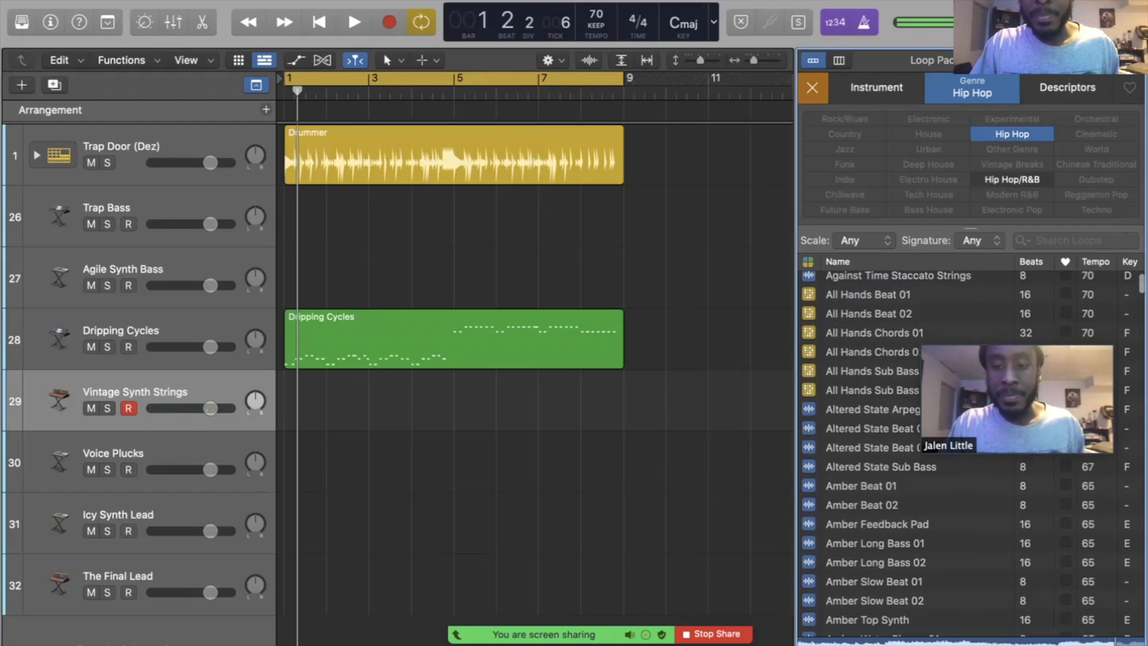
left_click(870, 447)
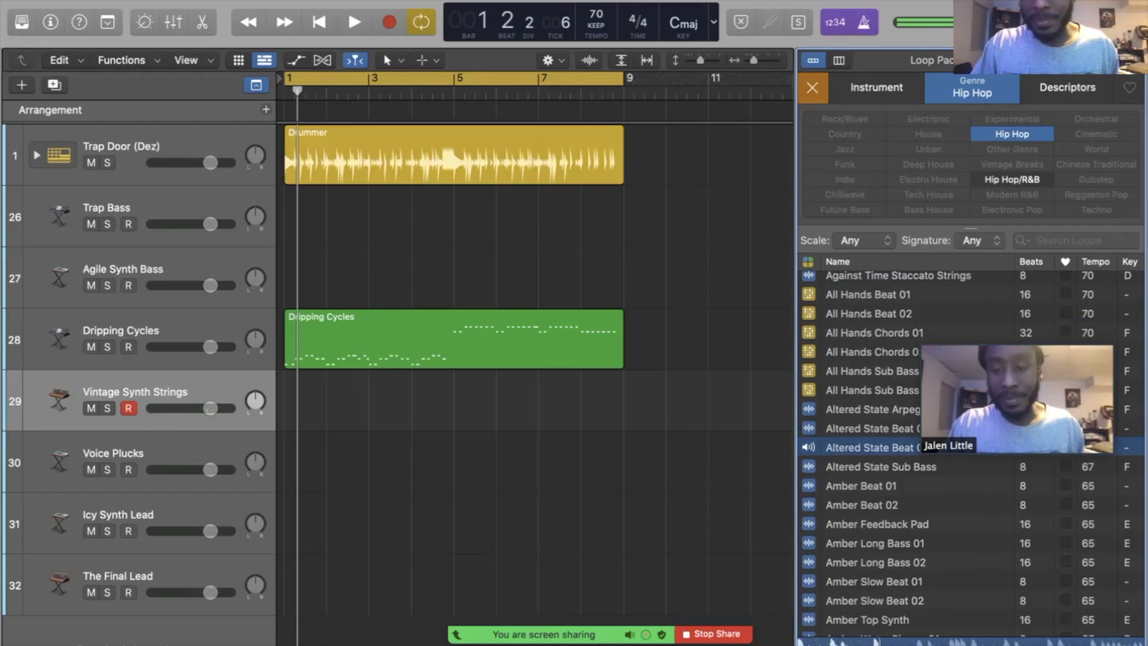
scroll(896, 448, "down", 10)
scroll(897, 478, "down", 5)
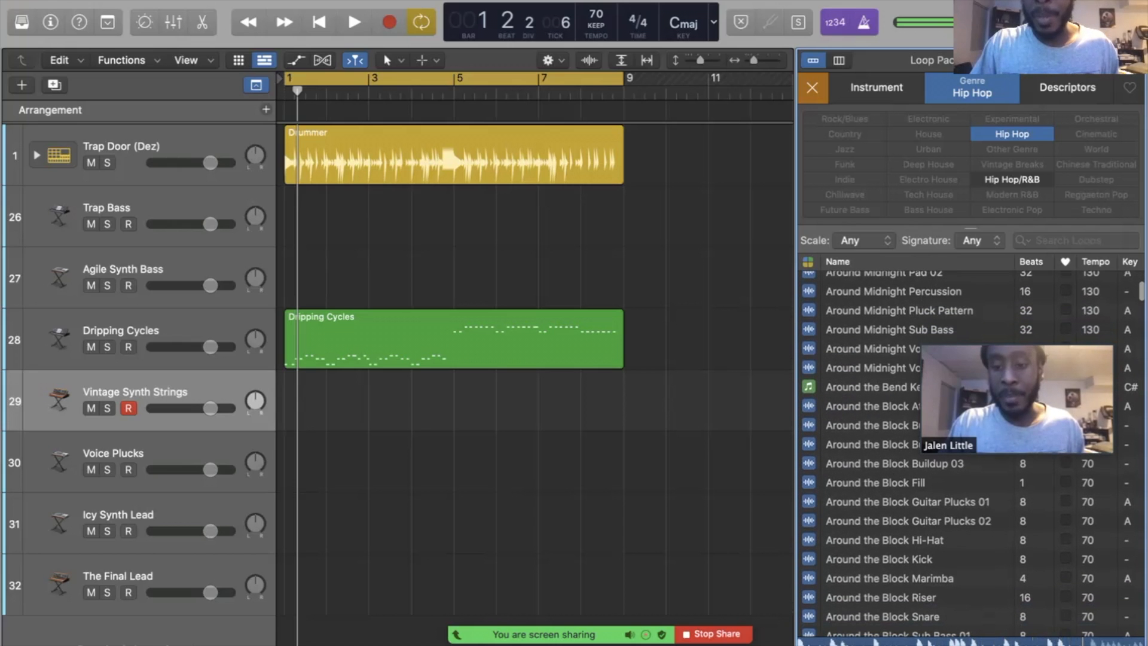
left_click(889, 578)
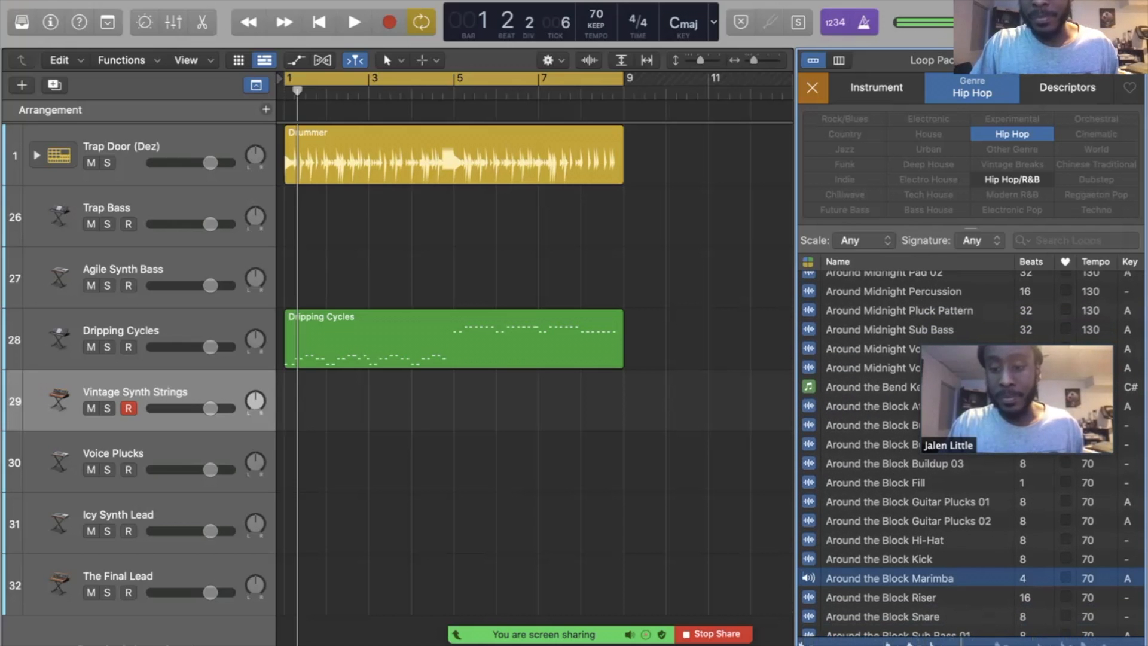
left_click(889, 578)
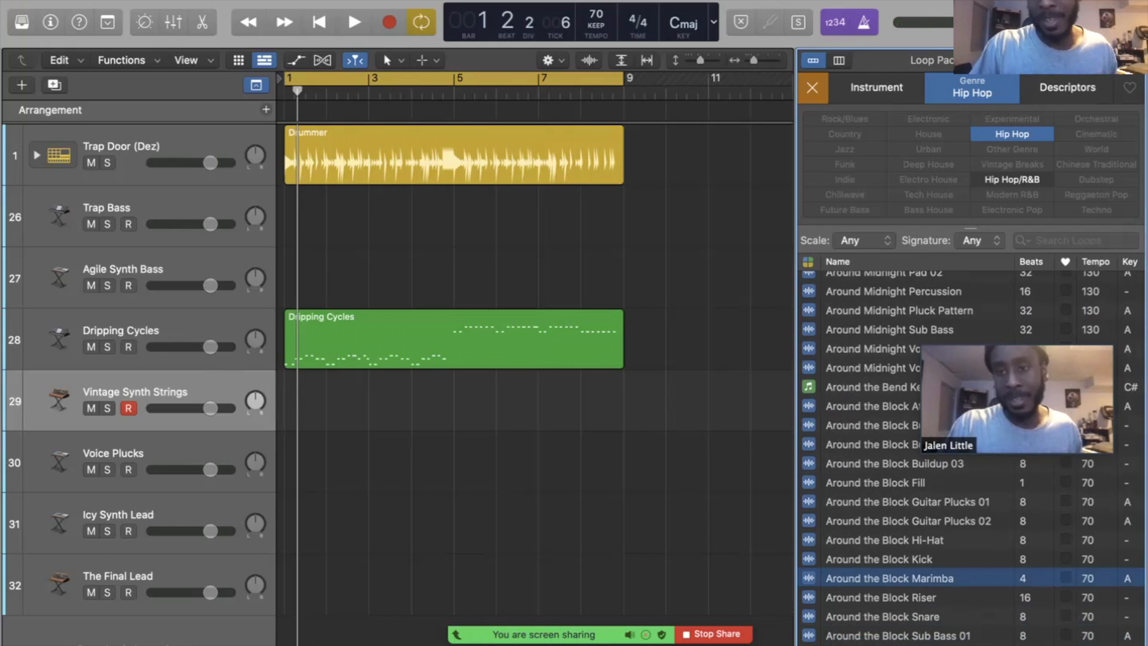
key("o")
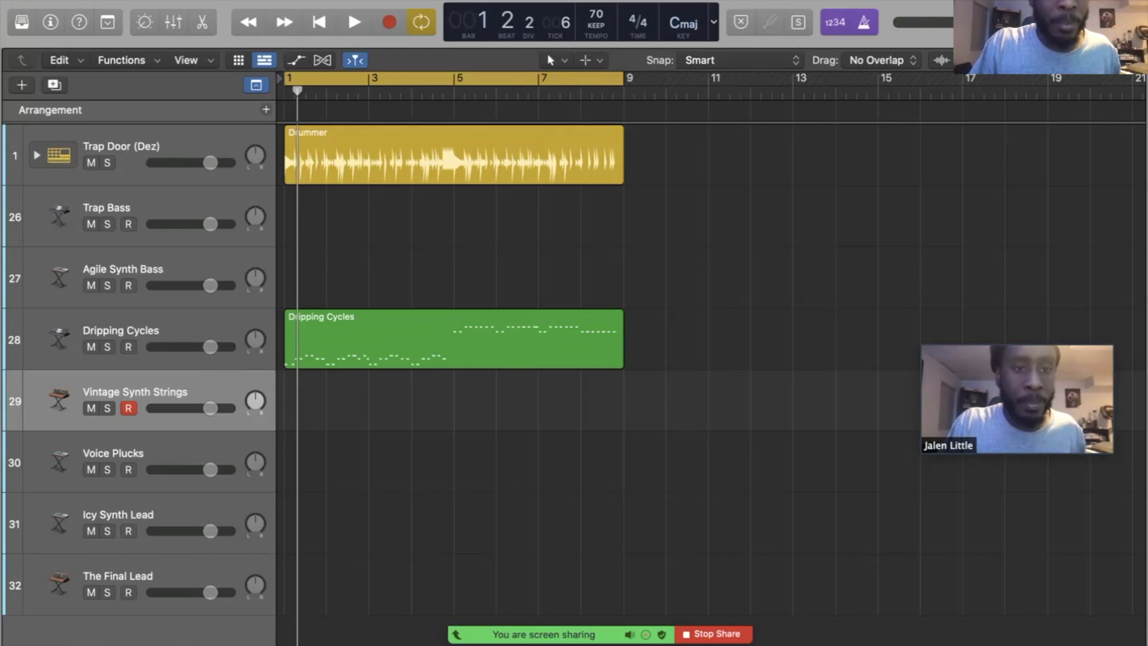
Step: Record a Vintage Synth Strings chord part over the drums from bar 1 to bar 9
key("Return")
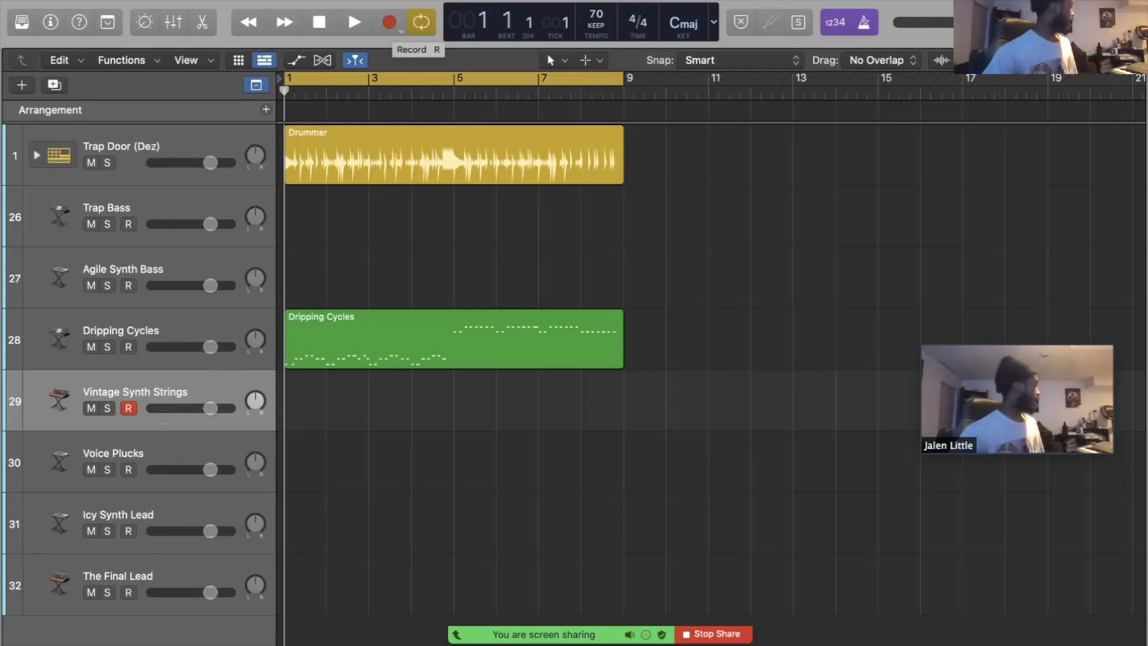
left_click(389, 22)
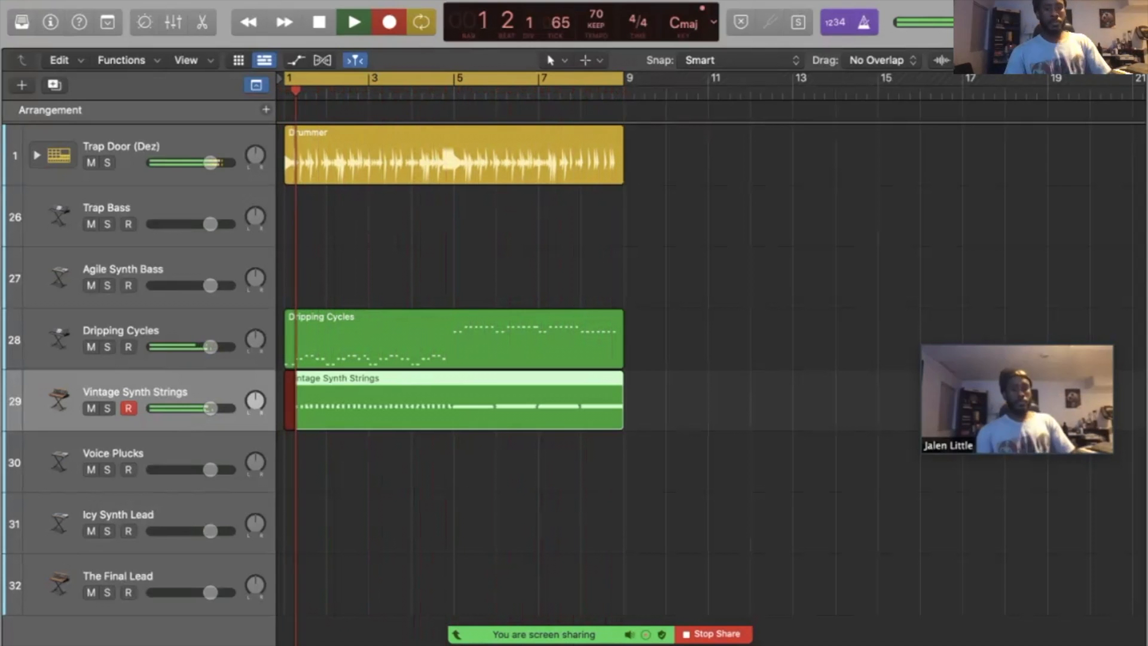
key("space")
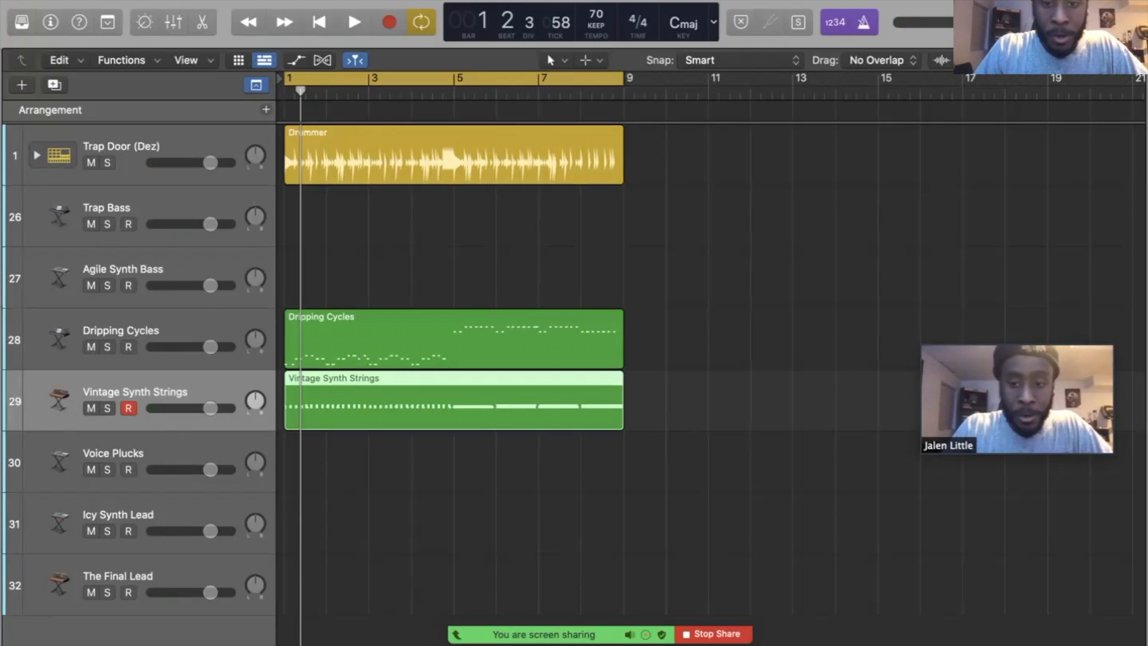
Step: Delete the stray C#3 note in bar 1 of the Vintage Synth Strings region using the Piano Roll
key("e")
left_click_drag(410, 468, 410, 217)
scroll(410, 406, "up", 2)
scroll(538, 419, "up", 2)
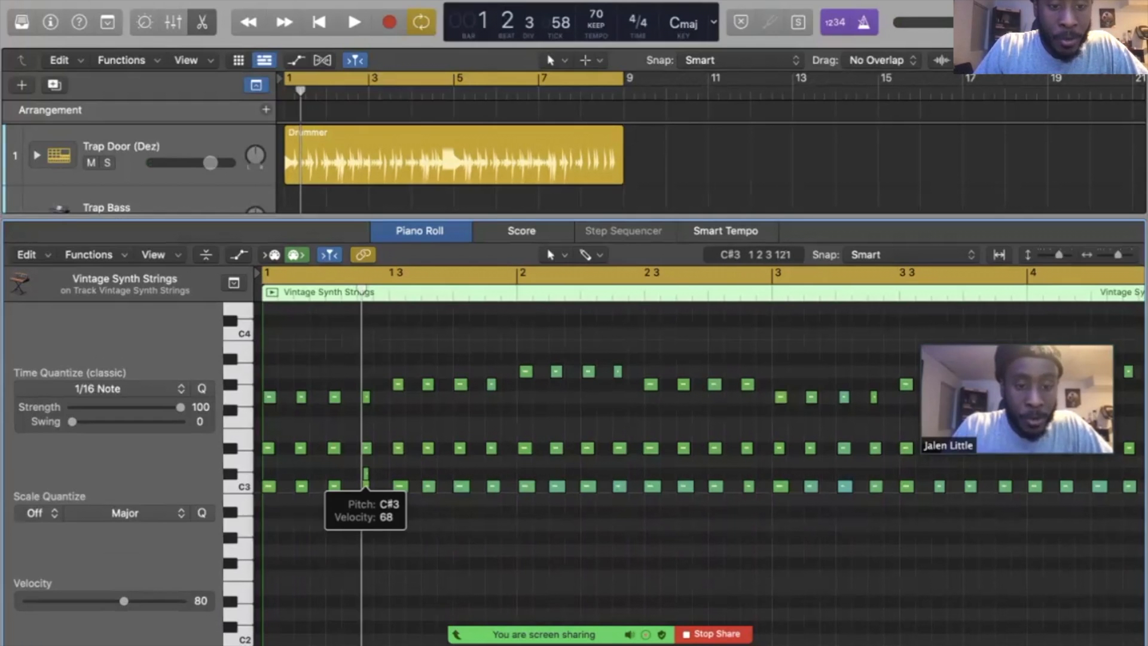
left_click(366, 474)
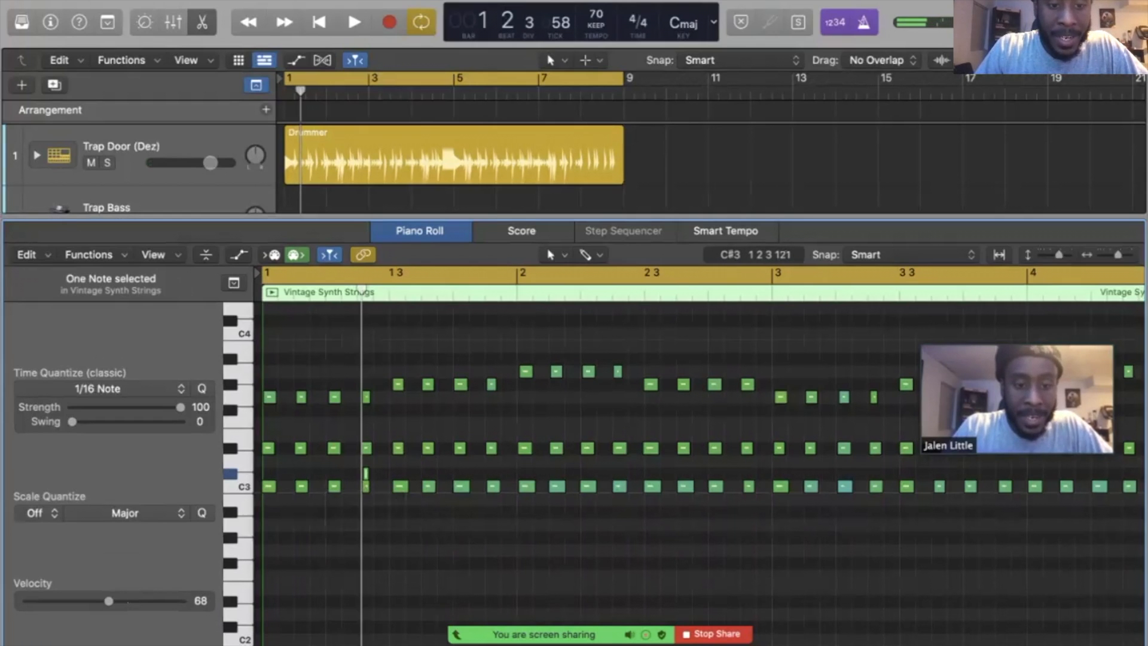
key("Delete")
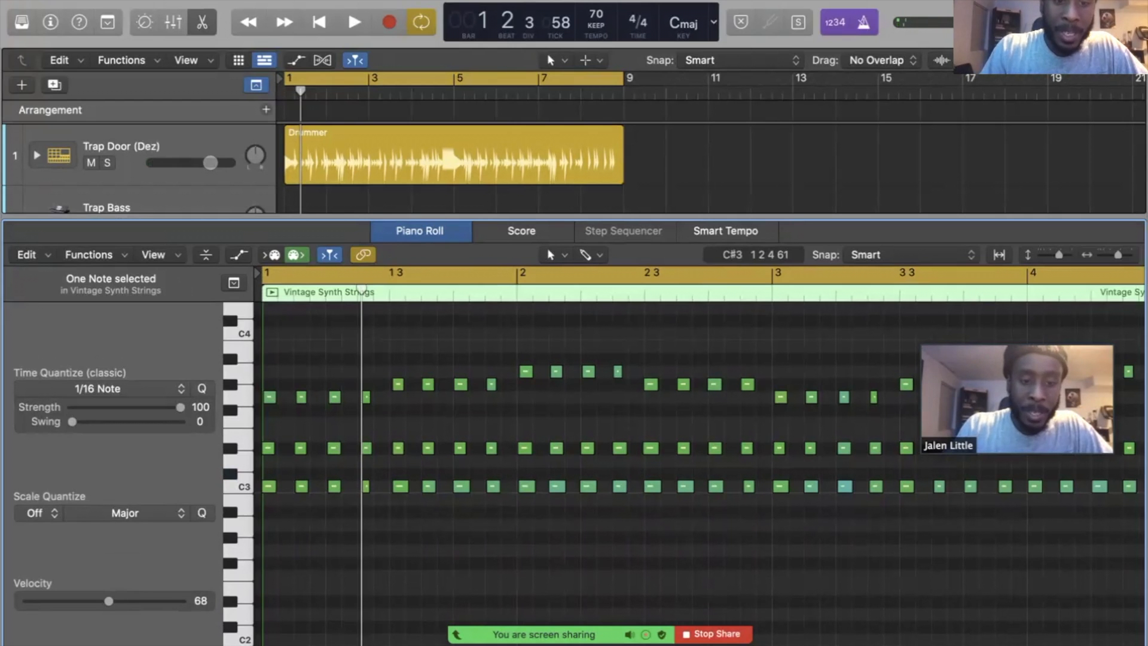
Step: Review the Vintage Synth Strings notes in the Piano Roll and both recorded parts in the Score editor
scroll(699, 454, "right", 10)
scroll(700, 455, "right", 10)
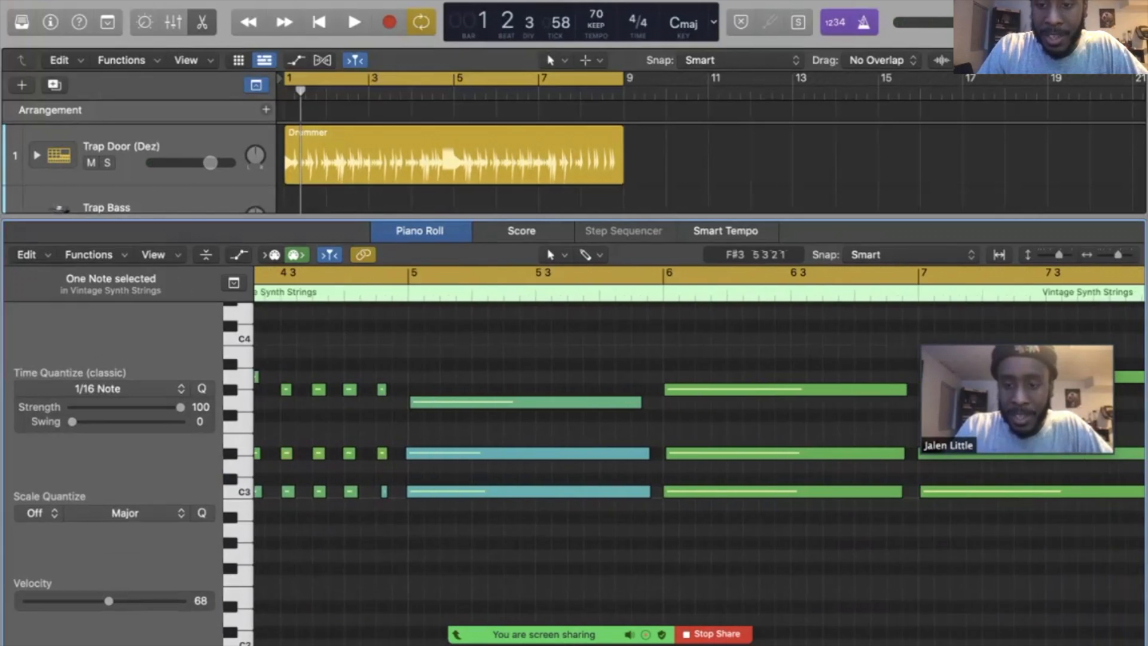
scroll(699, 455, "left", 15)
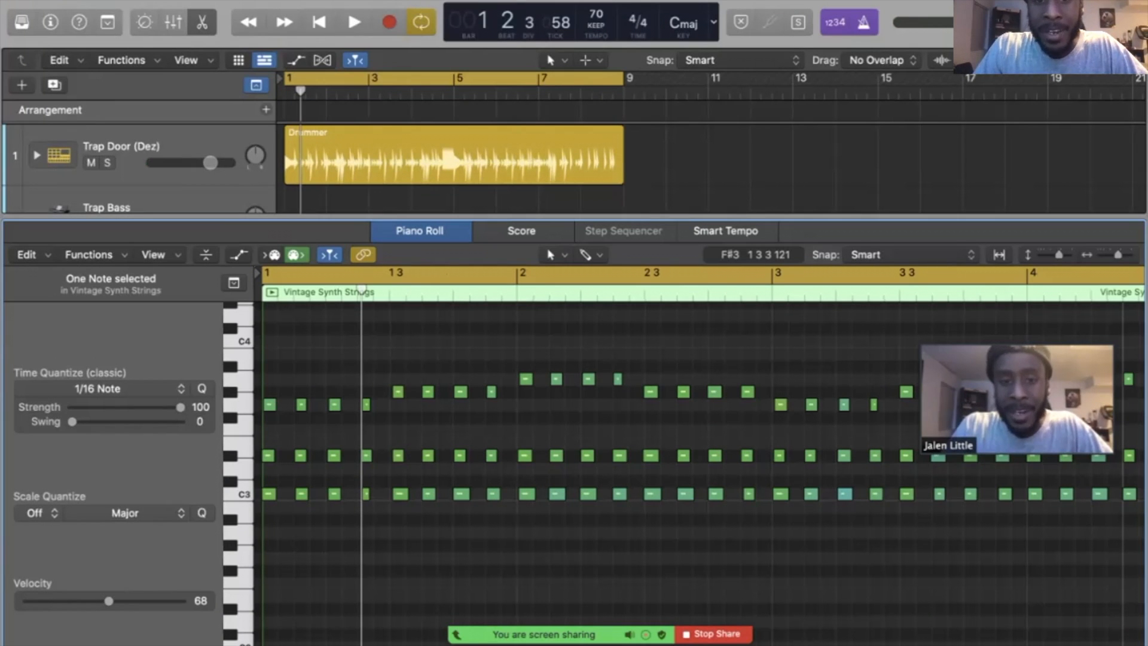
key("n")
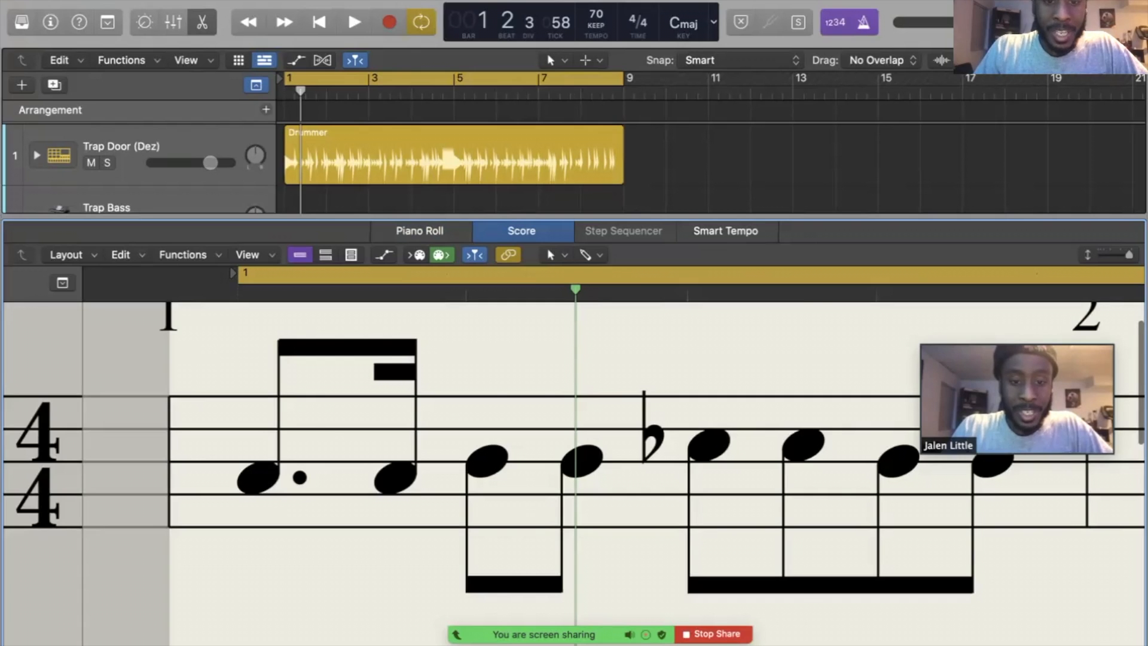
scroll(614, 460, "down", 10)
scroll(613, 461, "down", 4)
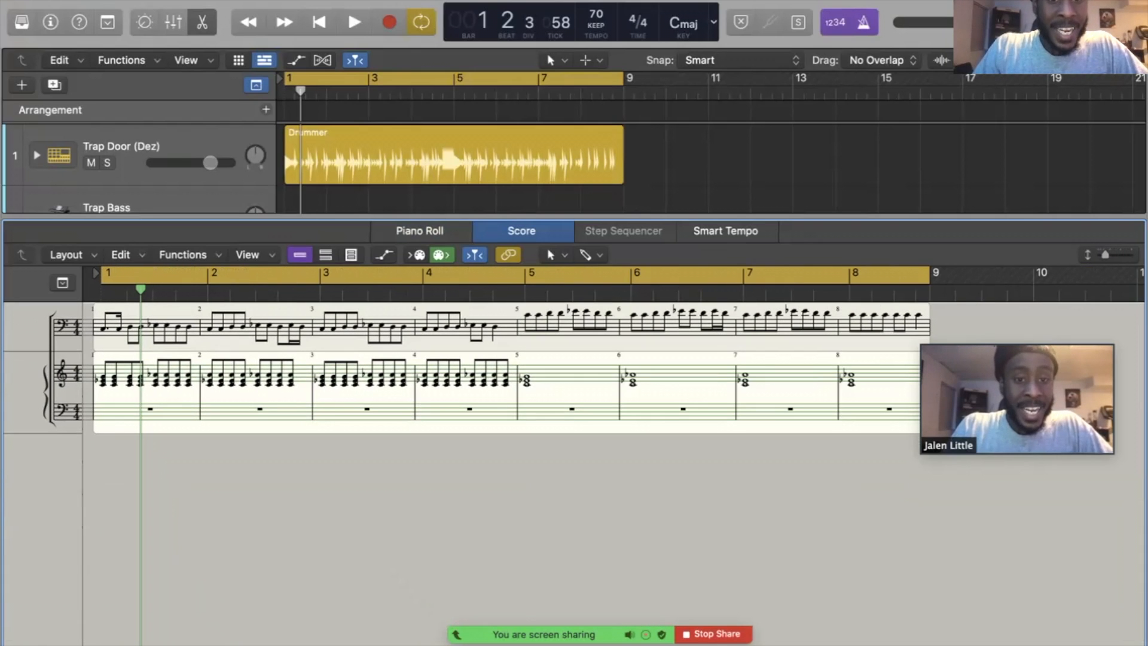
key("e")
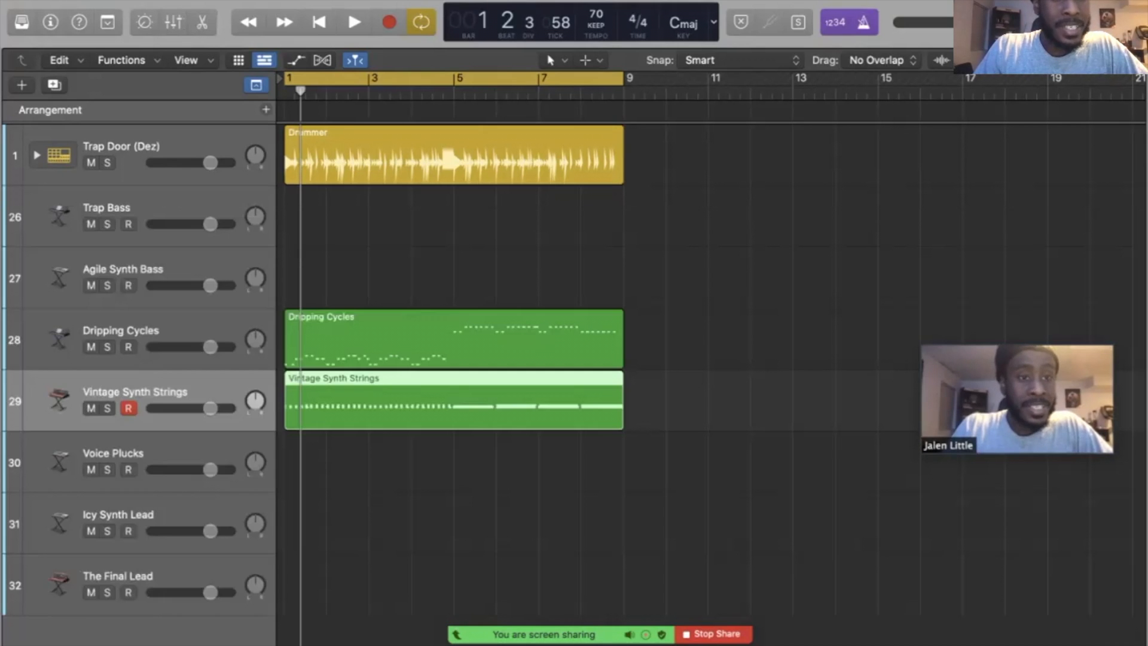
Step: Look through the Hip Hop loops in the loop library beyond Around the Block Marimba, and close the library
scroll(598, 371, "down", 1)
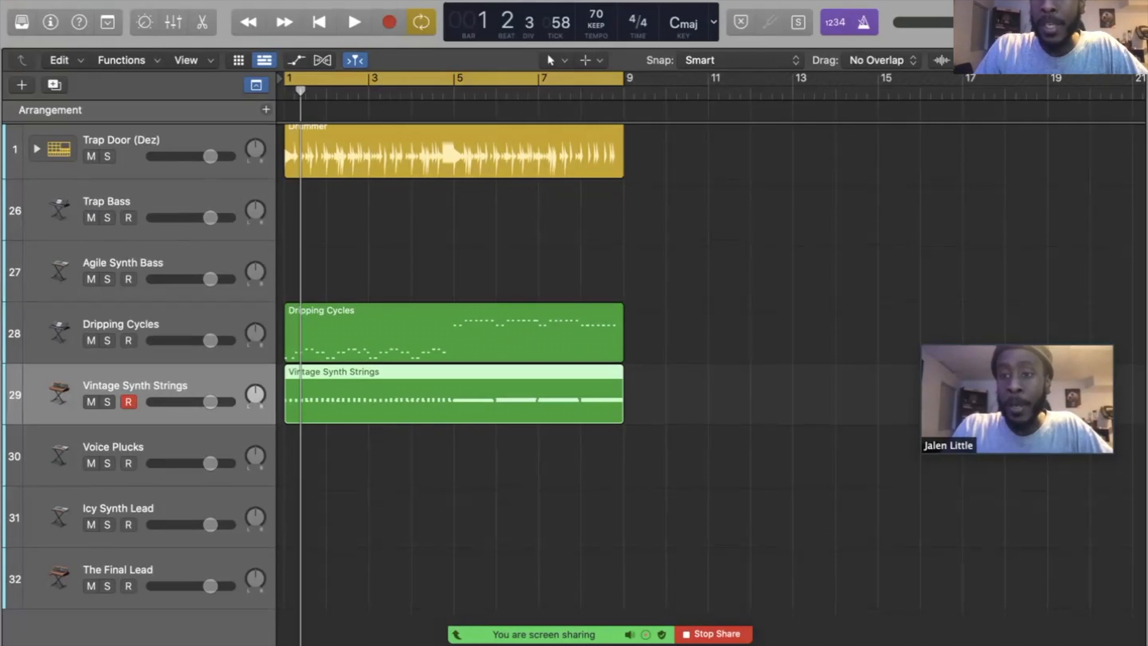
key("o")
mouse_move(923, 449)
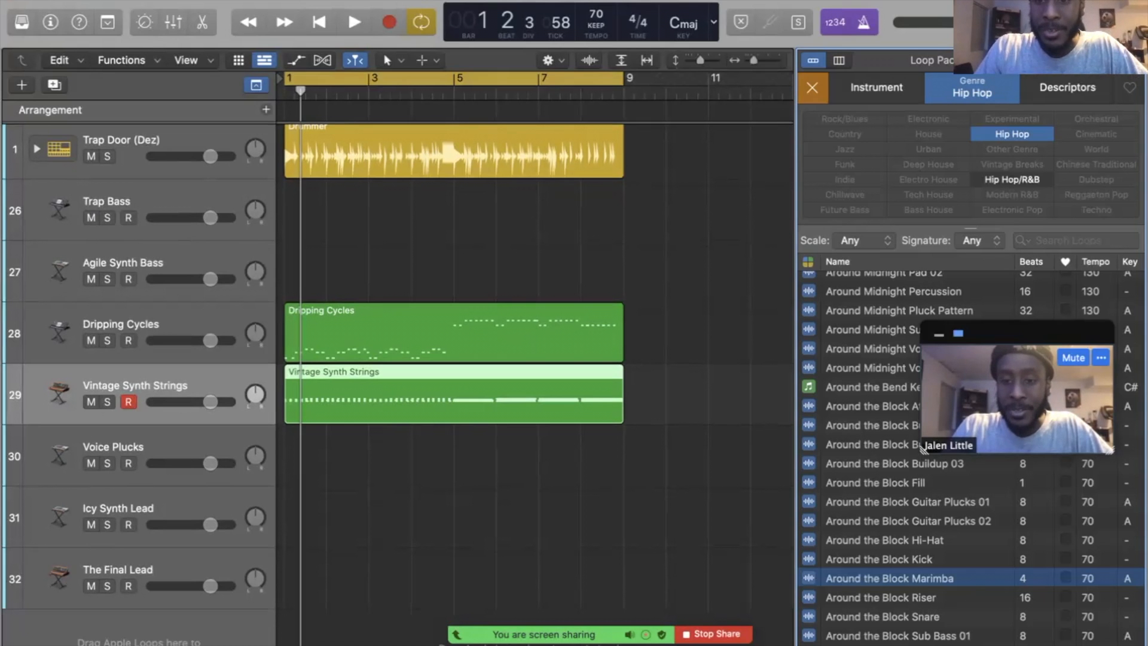
scroll(896, 455, "down", 10)
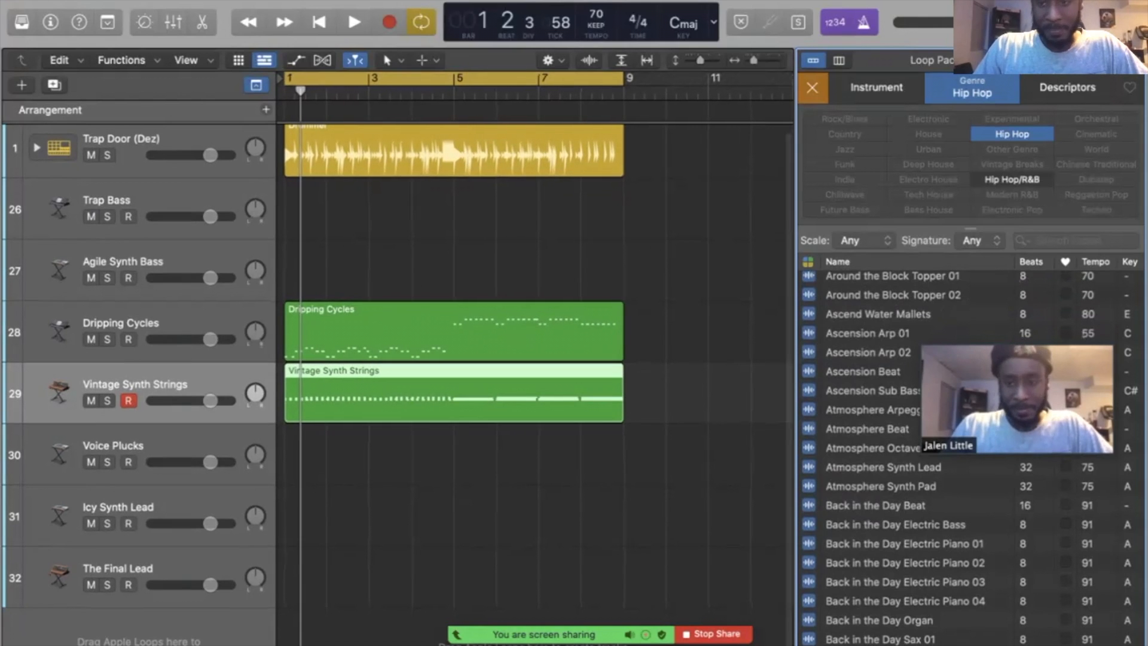
key("o")
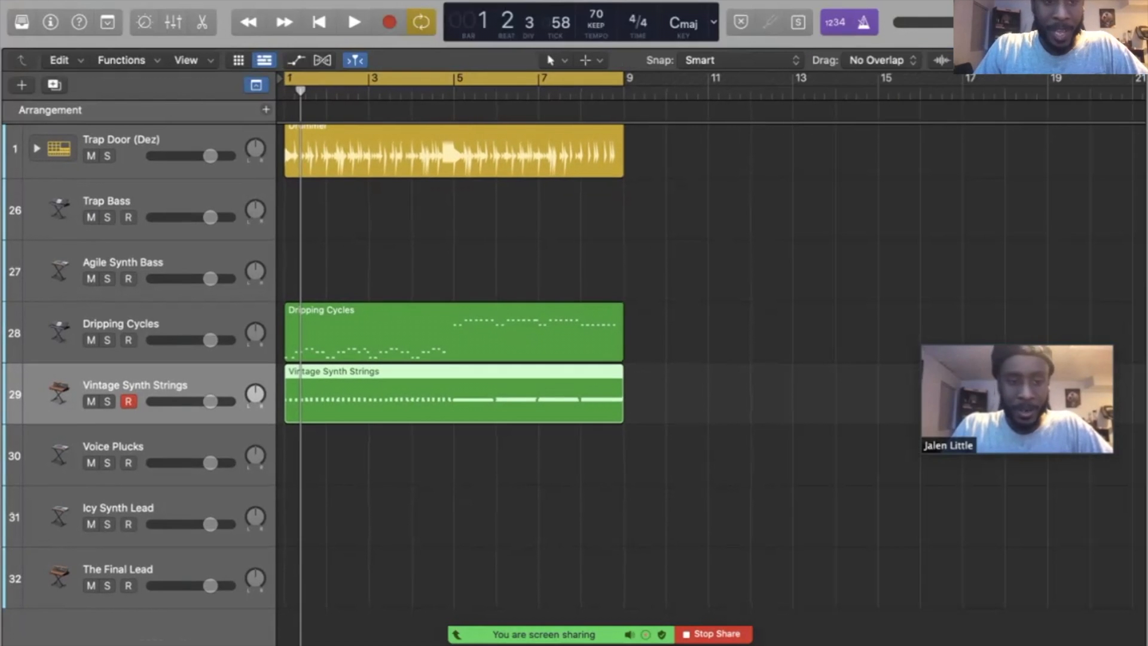
Step: Record a Voice Plucks melody over the existing parts from bar 1 to bar 9
left_click(113, 447)
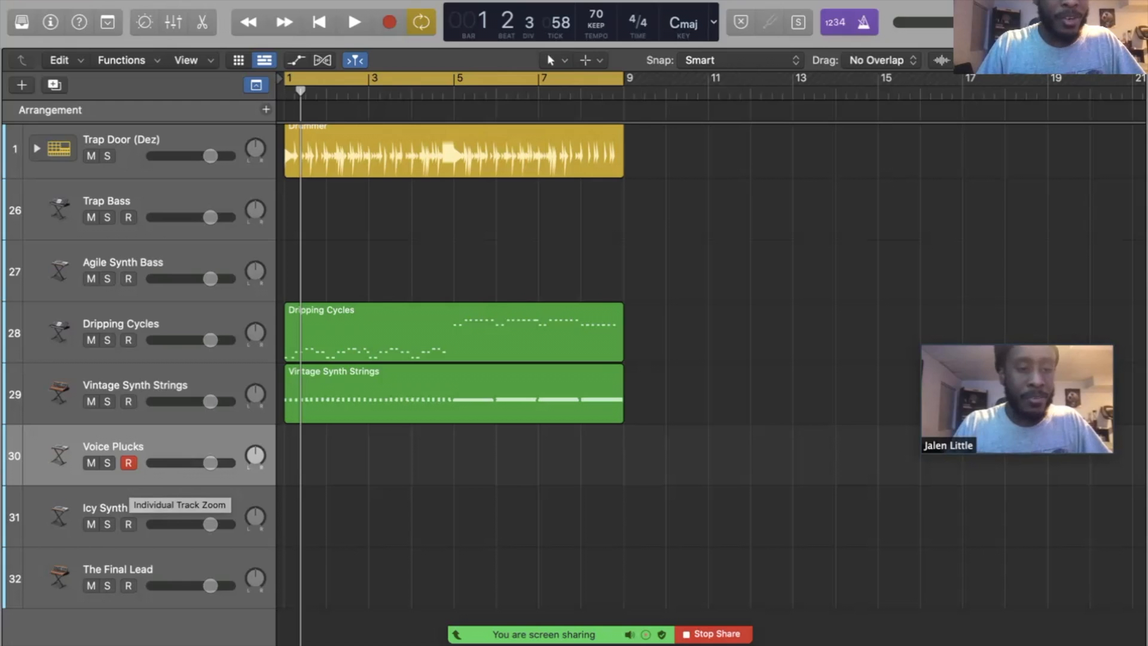
key("Return")
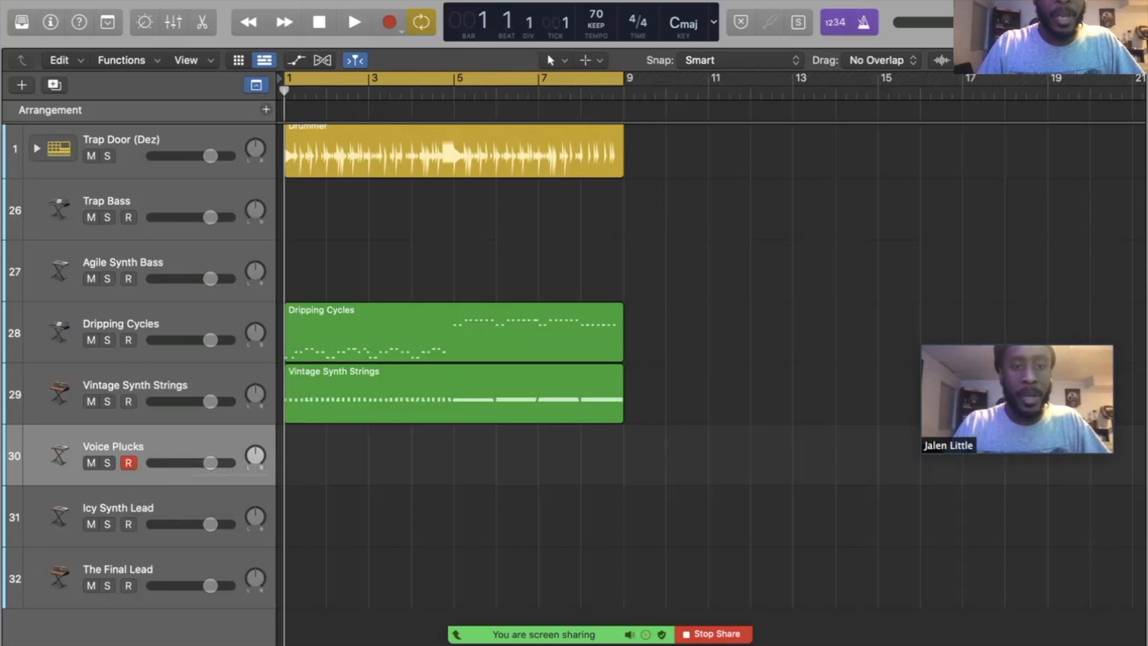
left_click(389, 22)
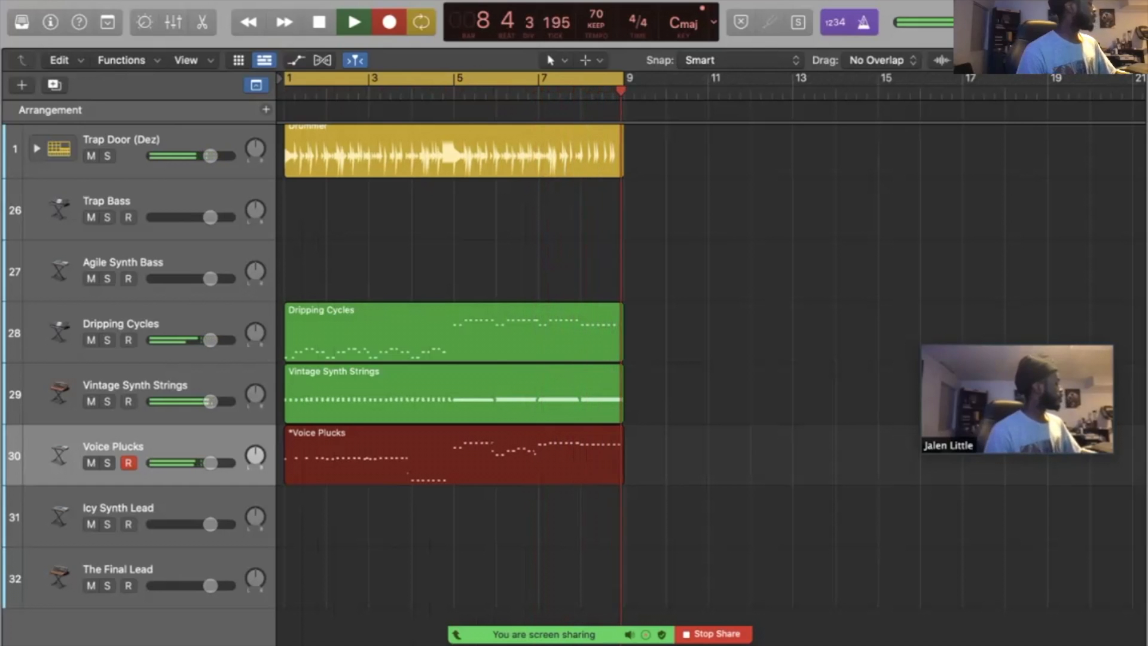
key("space")
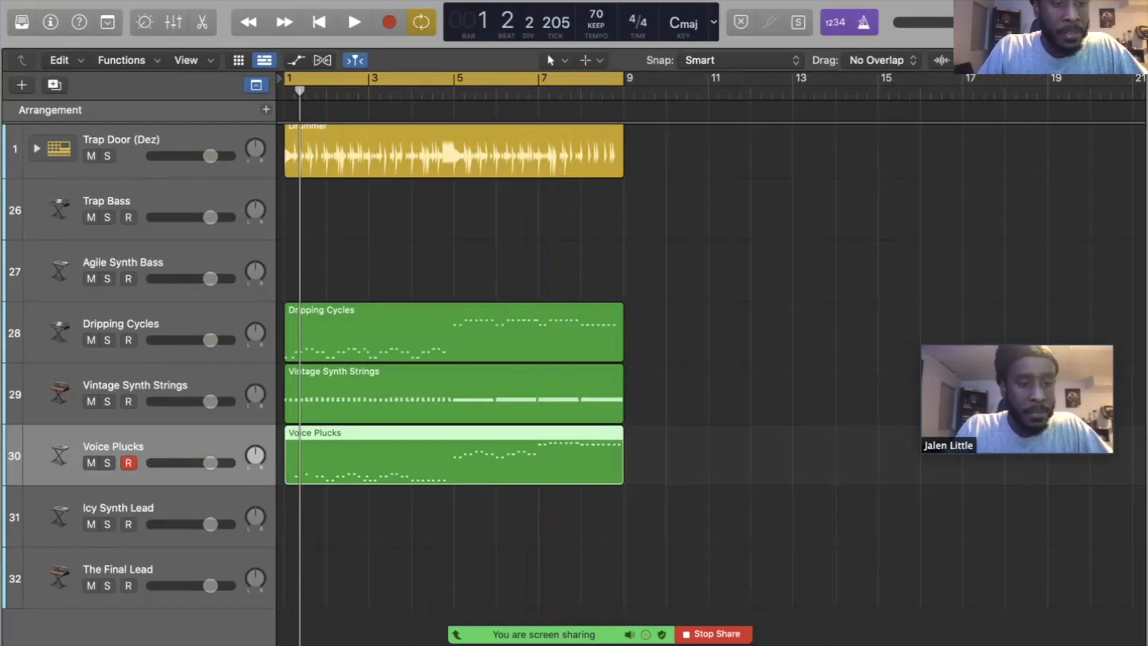
Step: Lower the Vintage Synth Strings track volume, adjusting it further while listening to the mix
key("Up")
left_click(210, 401)
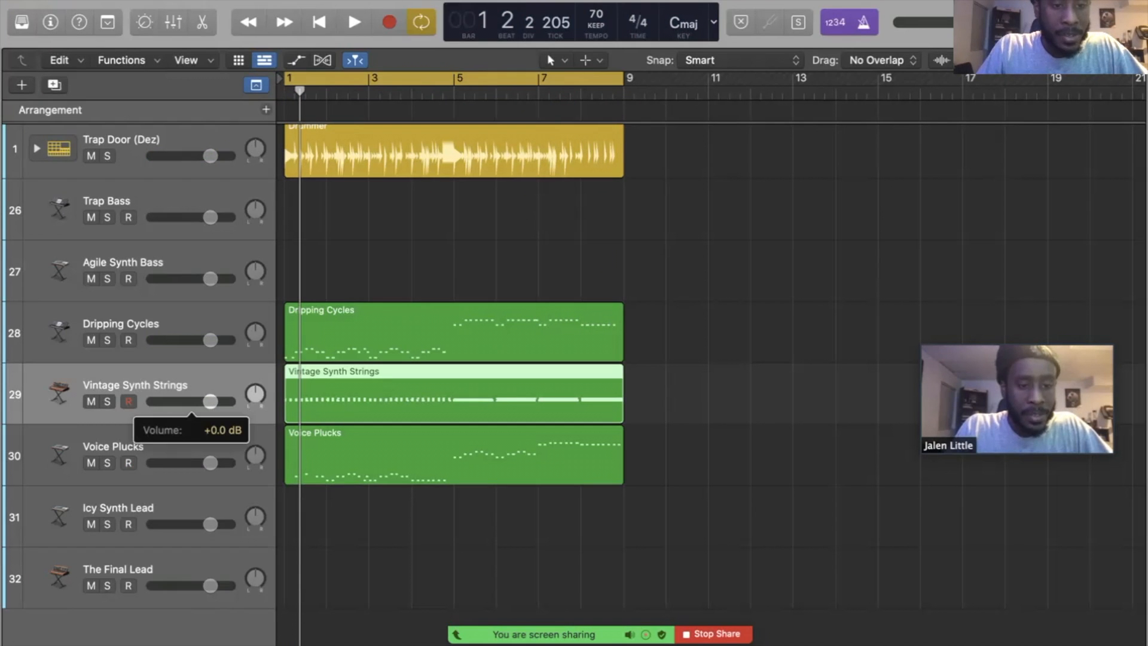
left_click_drag(210, 401, 191, 401)
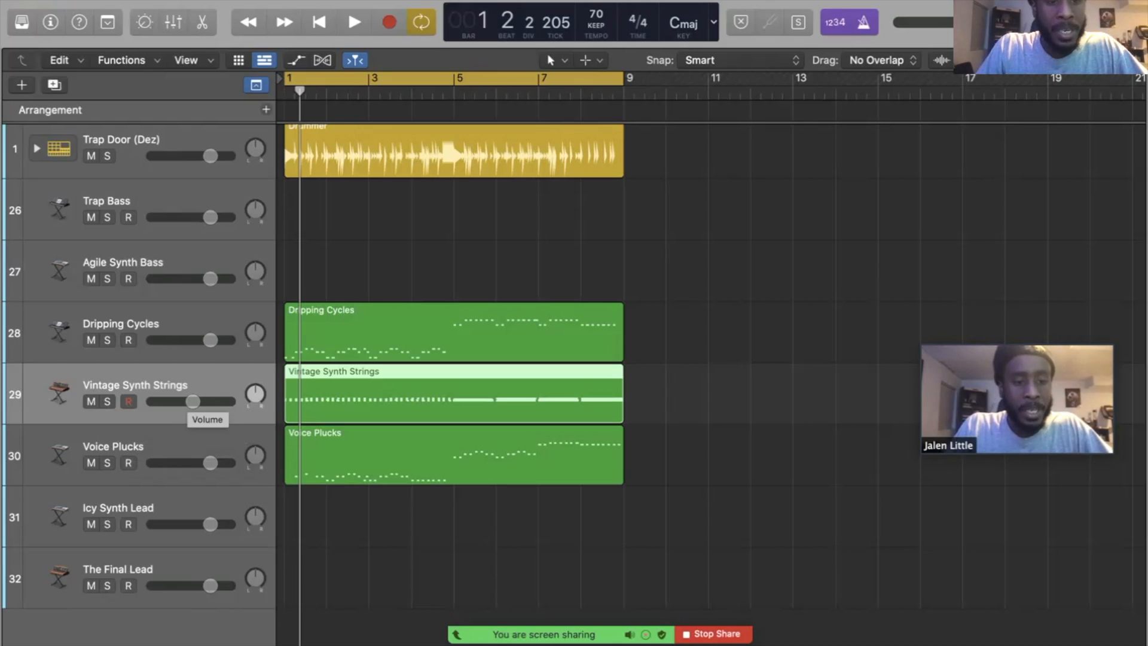
key("space")
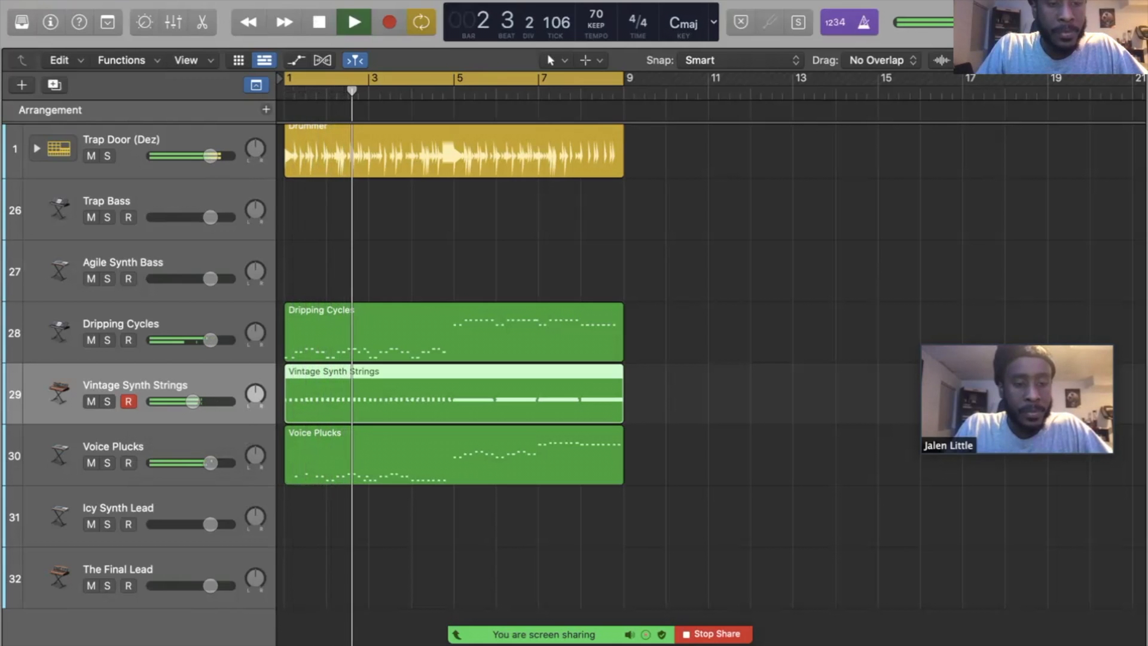
mouse_move(192, 402)
left_click_drag(192, 402, 184, 402)
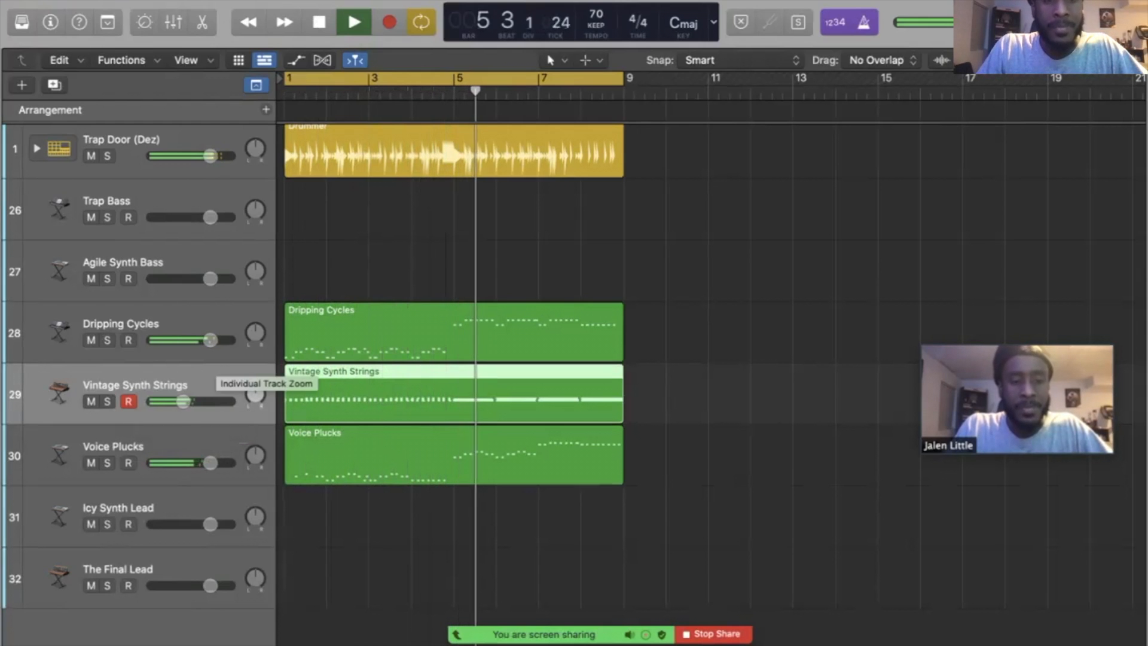
key("space")
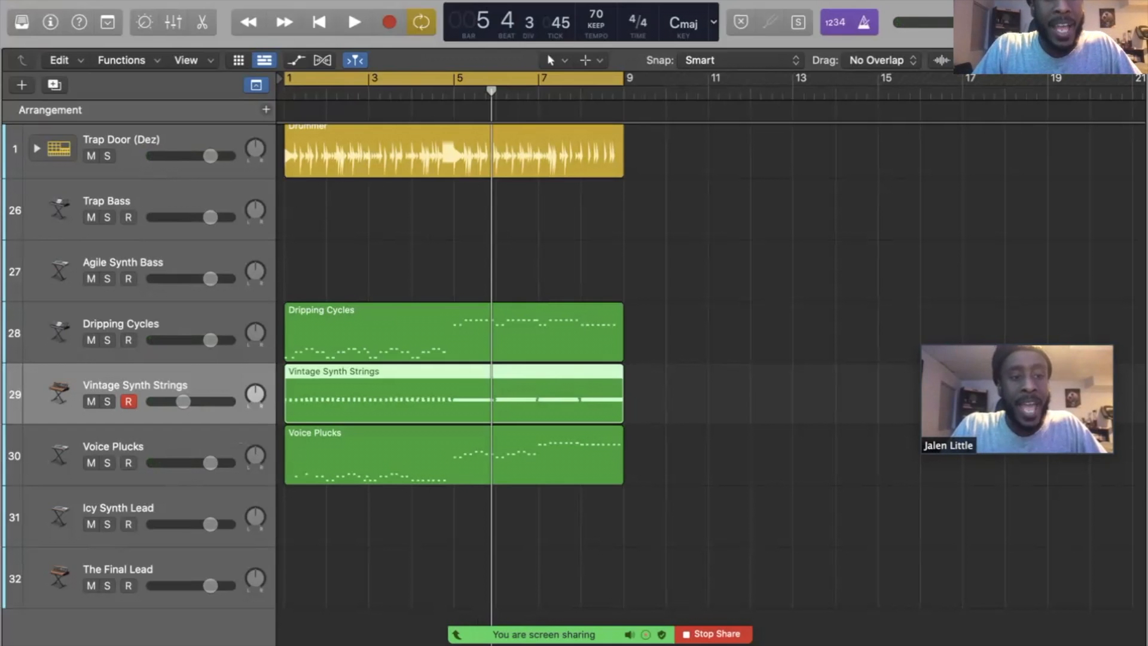
Step: Record an Agile Synth Bass part from bar 1 to bar 9 and play back its opening
left_click(123, 263)
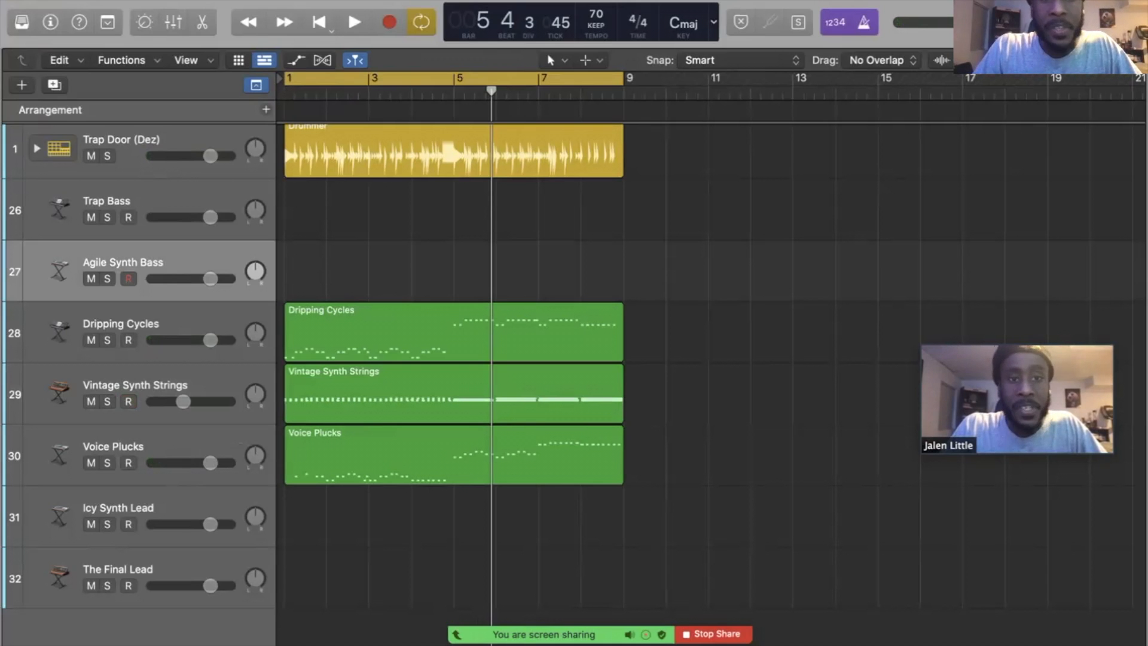
key("Return")
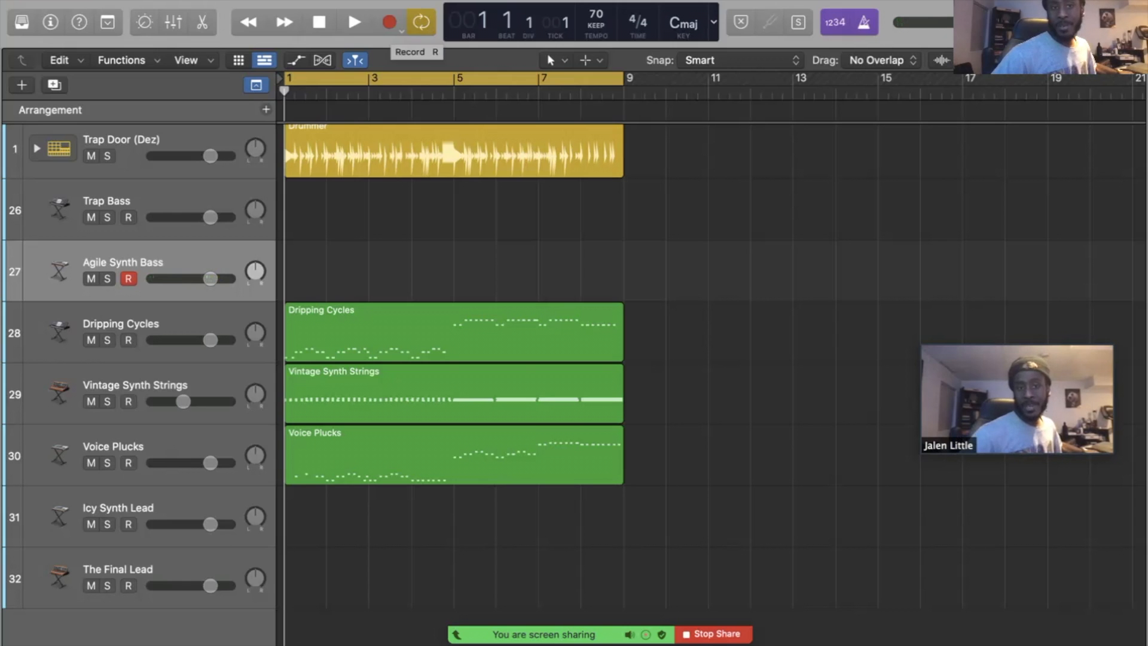
left_click(389, 22)
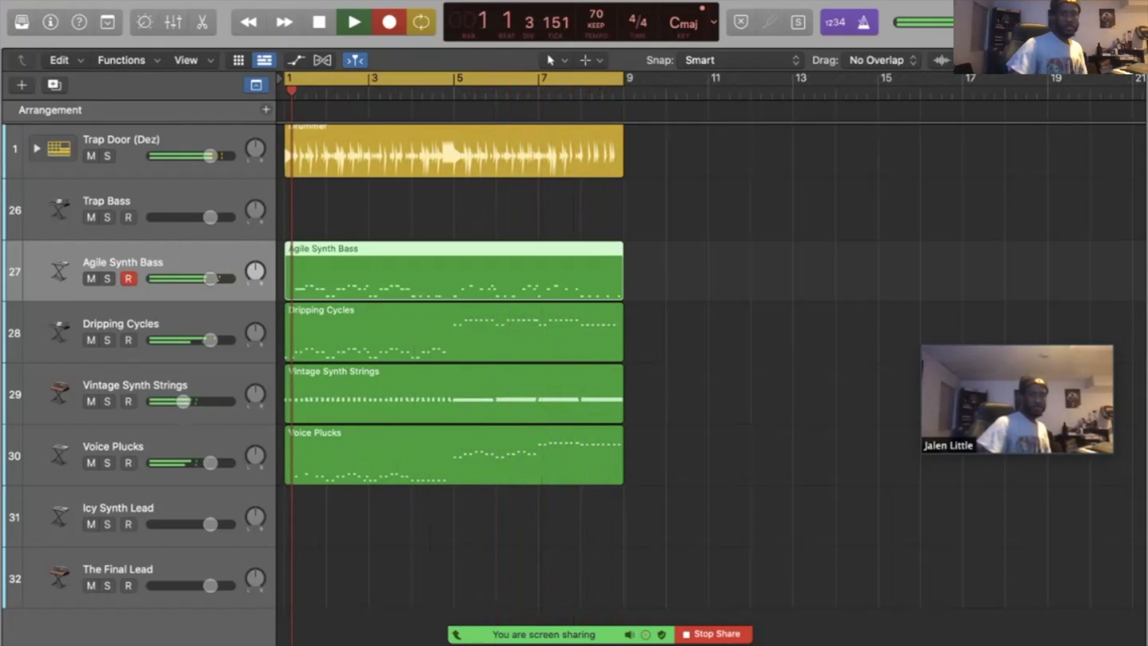
key("space")
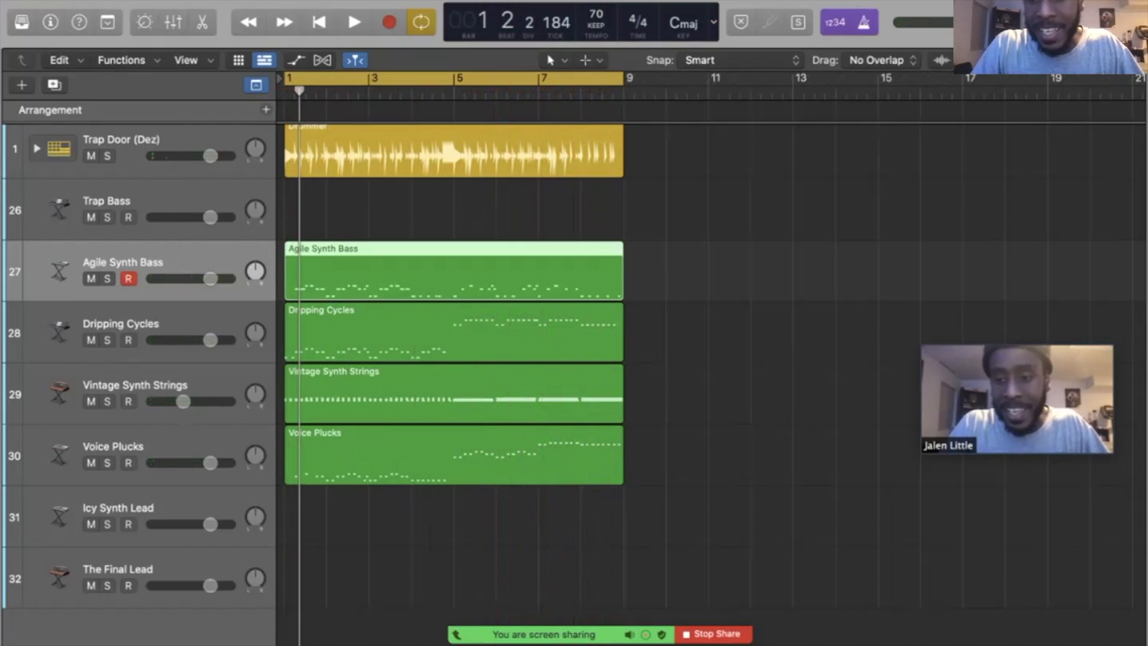
key("space")
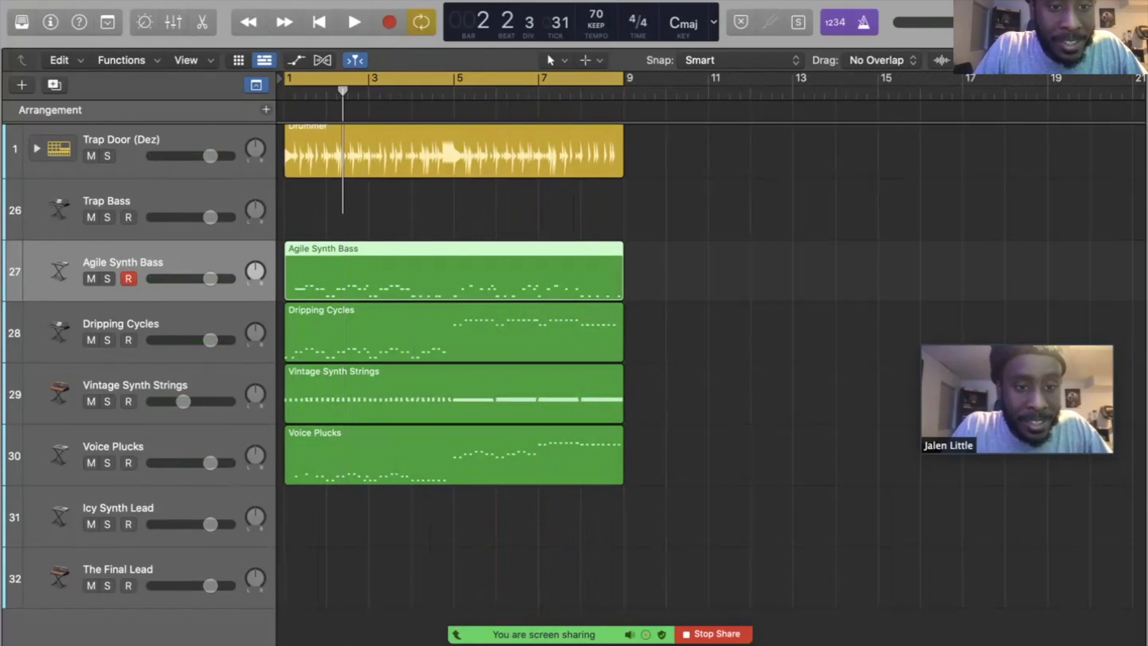
Step: Draw a D2 note about an eighth note long at the start of the Agile Synth Bass region in the Piano Roll and audition it
key("e")
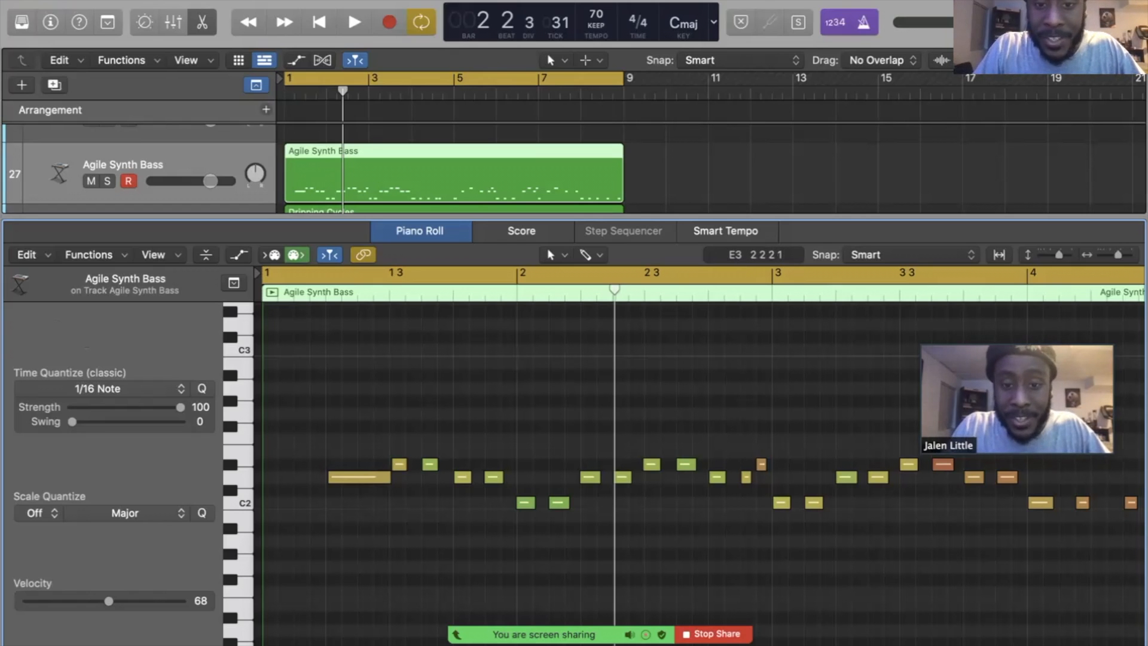
left_click(556, 254)
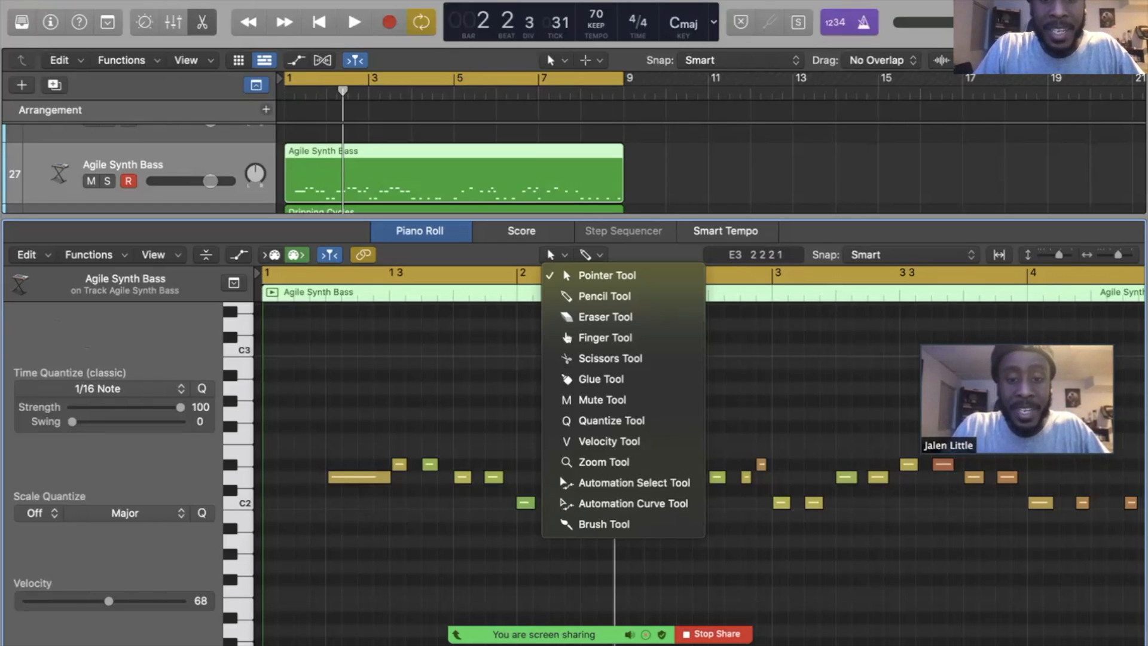
left_click(603, 296)
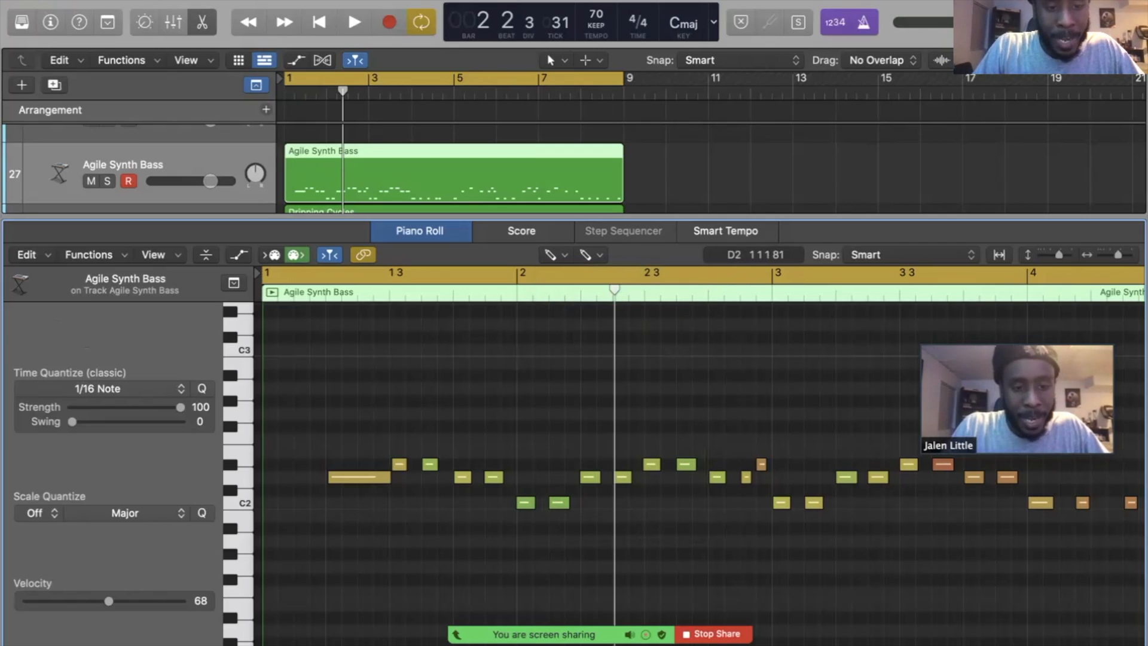
left_click(264, 477)
left_click_drag(265, 477, 292, 477)
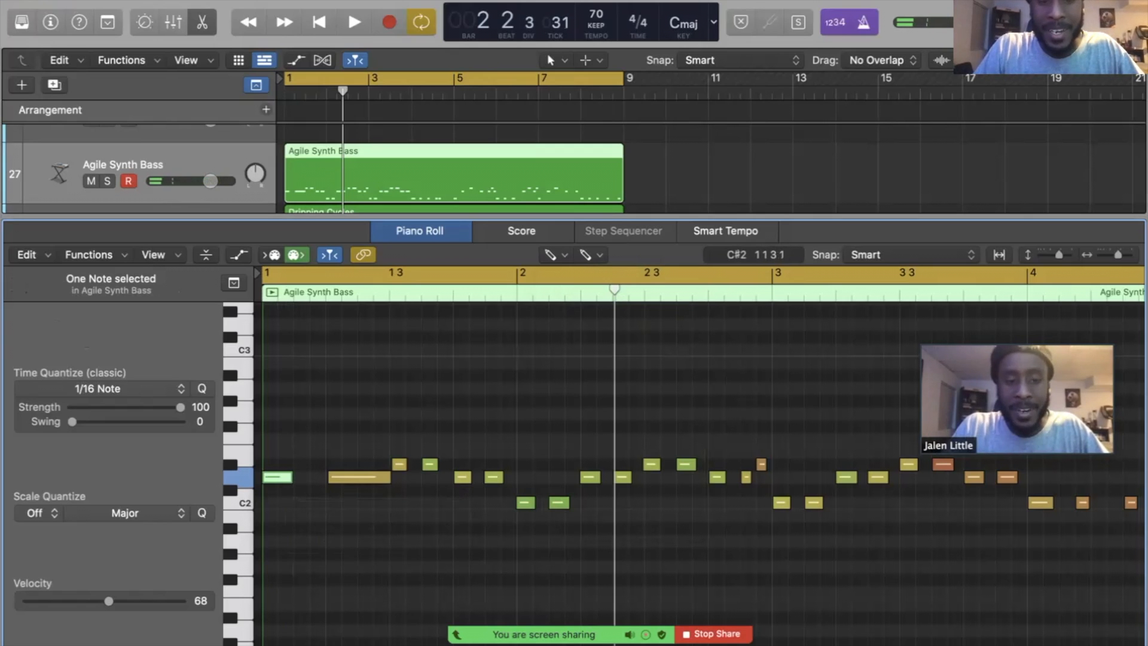
key("space")
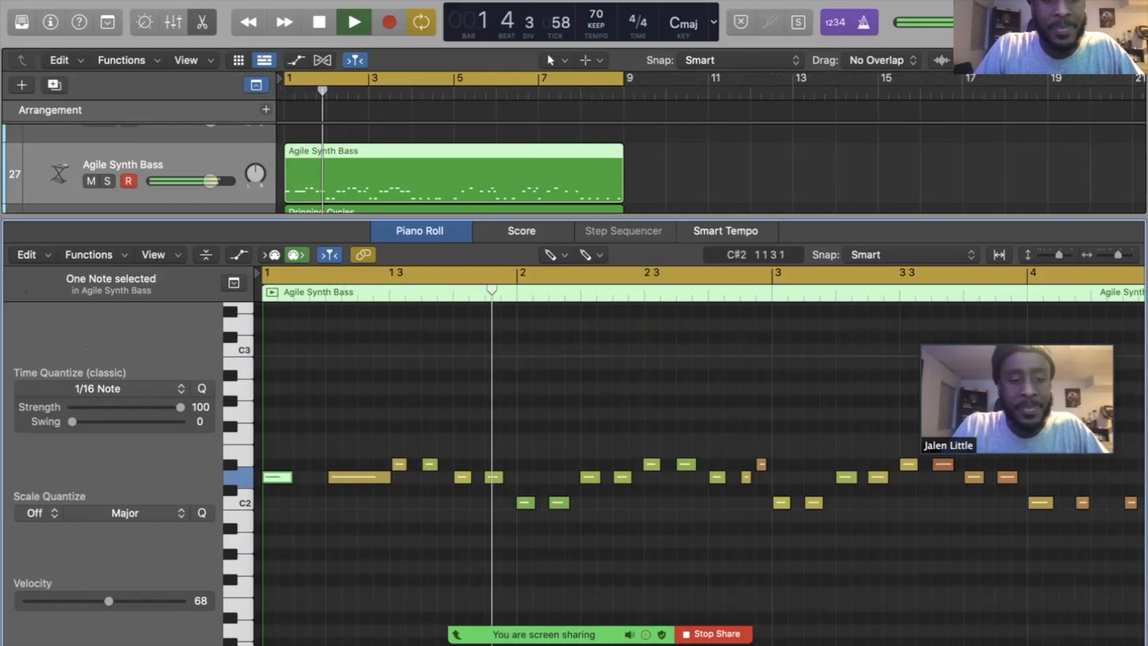
key("space")
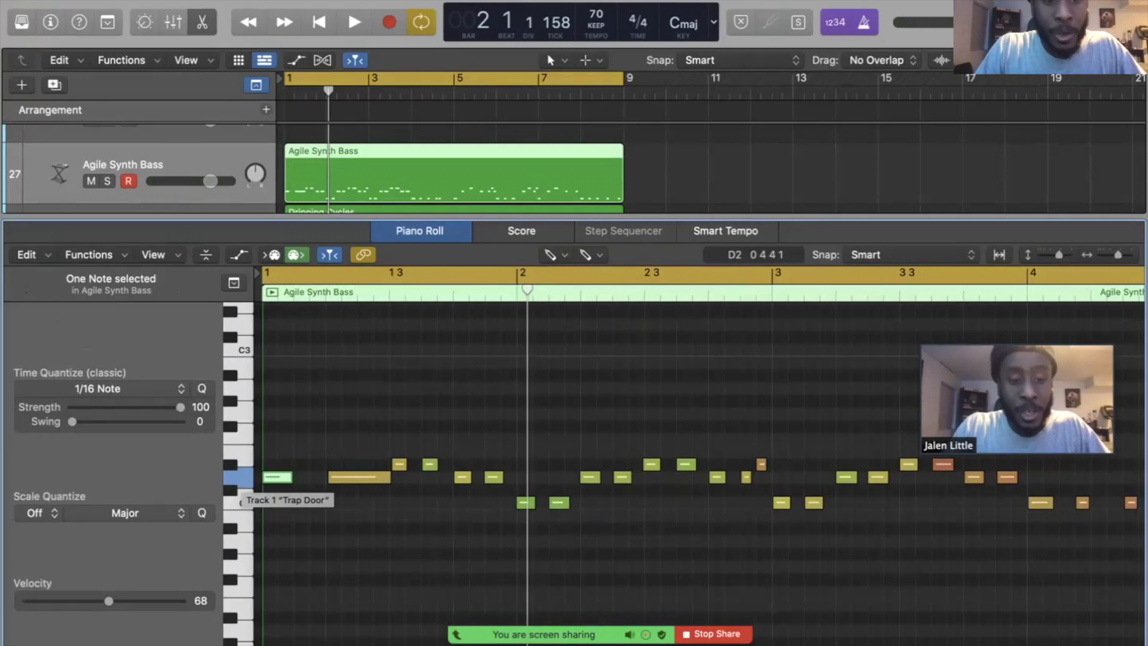
Step: Move the new opening bass note down to C2, play it back, and close the Piano Roll
left_click_drag(277, 477, 277, 502)
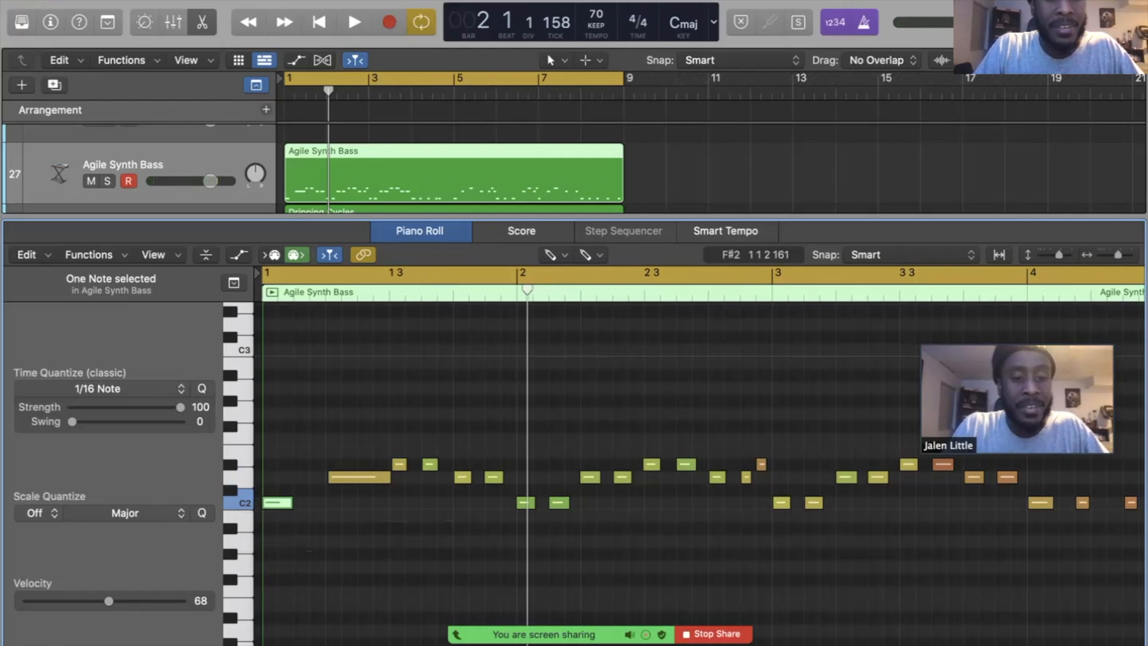
key("space")
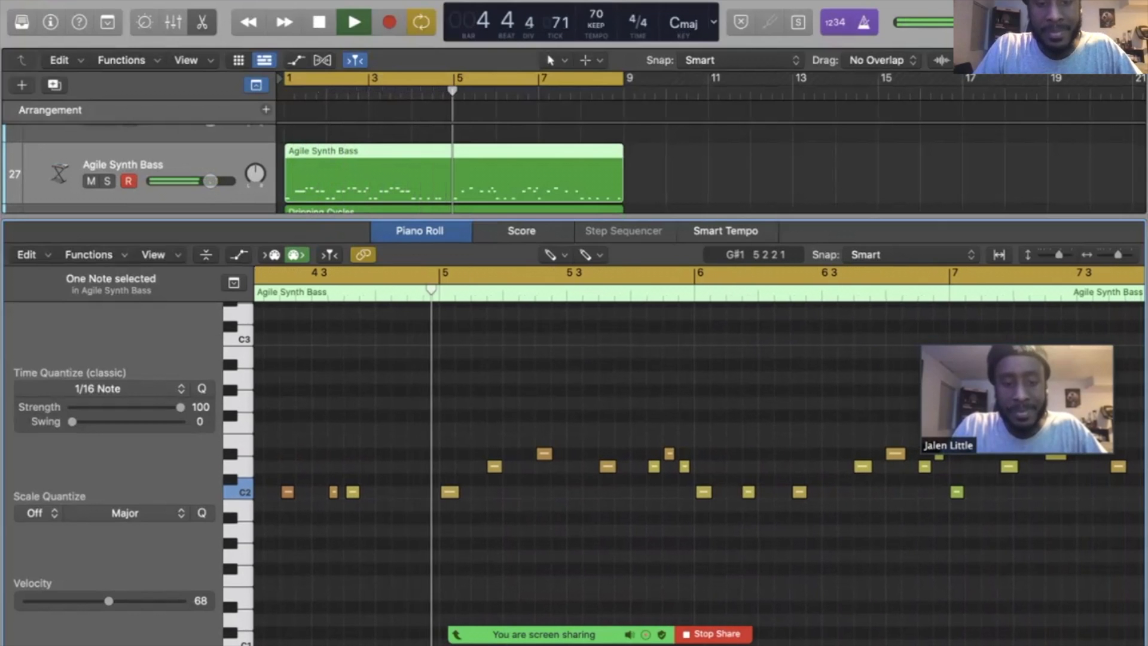
key("space")
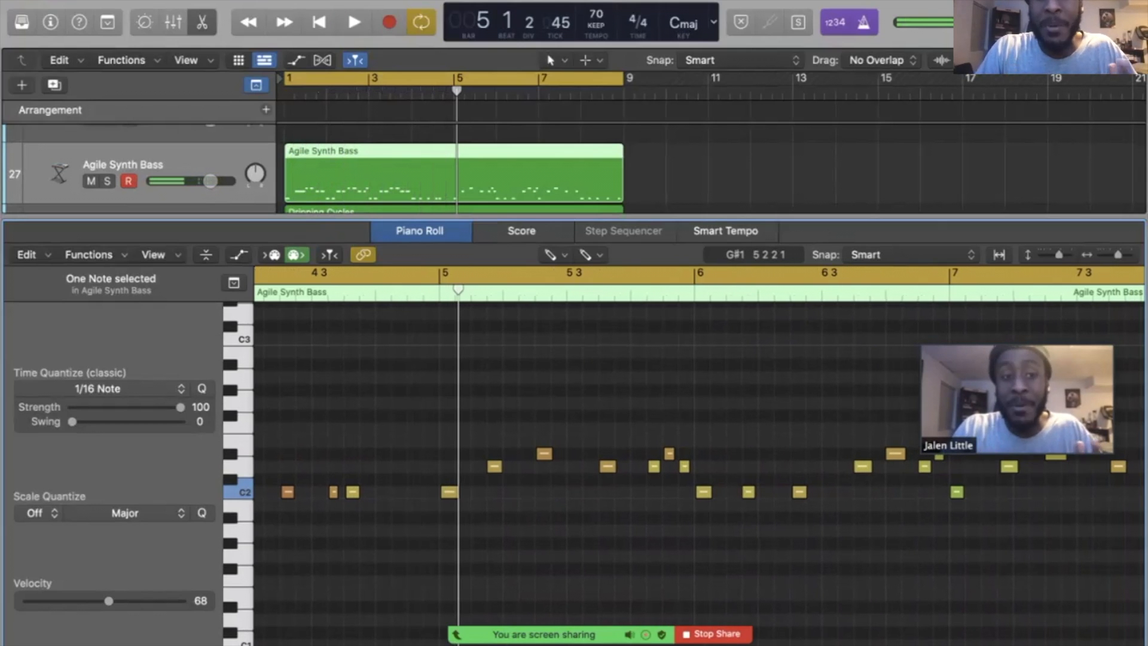
key("e")
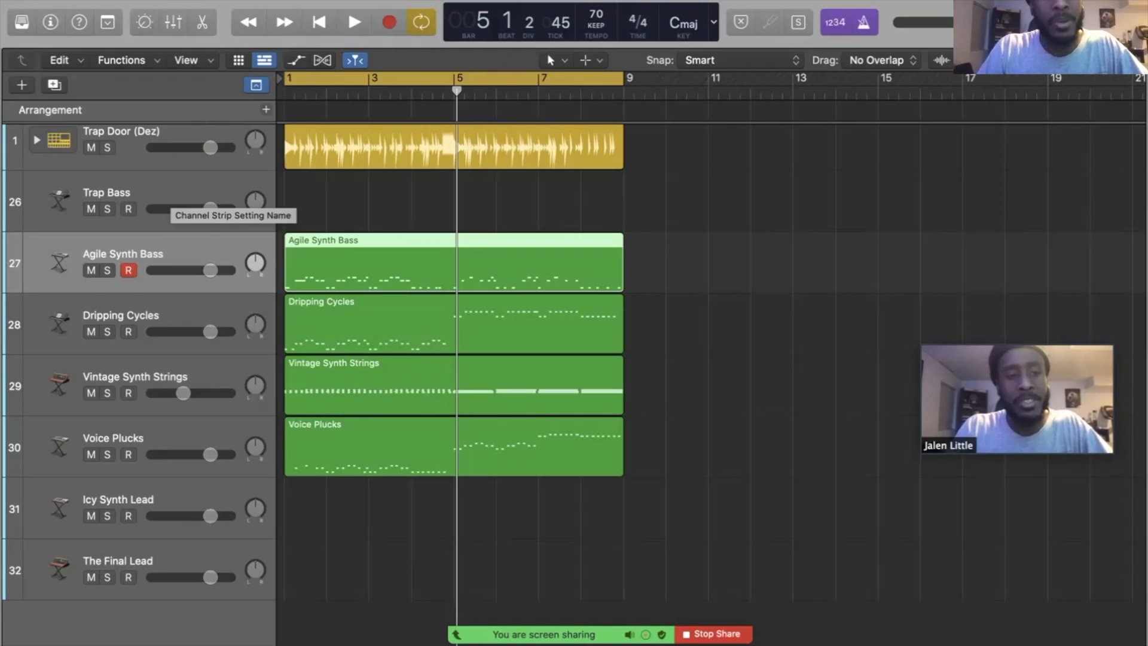
Step: Delete the empty Trap Bass track
left_click(169, 197)
key("super+BackSpace")
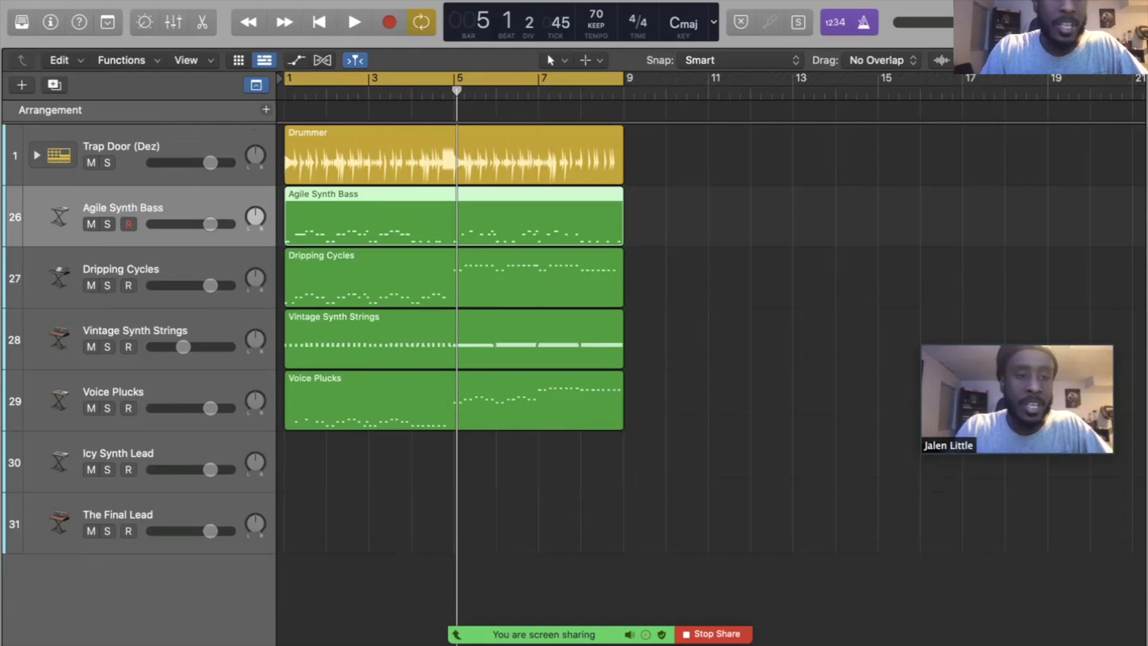
Step: Audition Icy Synth Lead and The Final Lead over the beat, and delete The Final Lead track
left_click(179, 453)
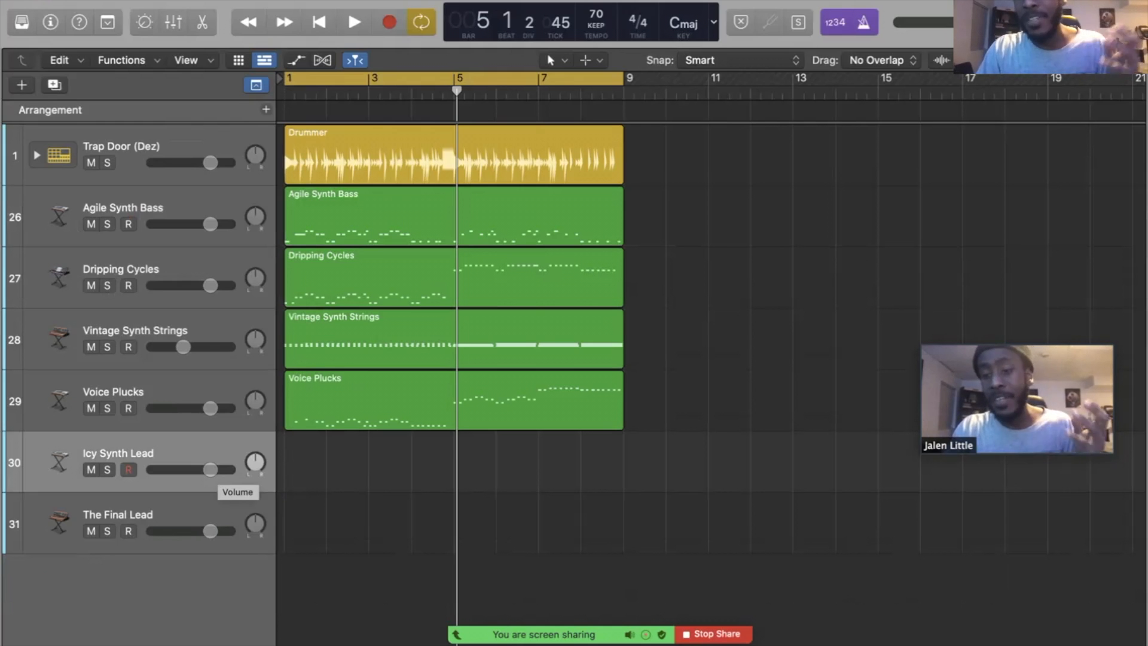
key("space")
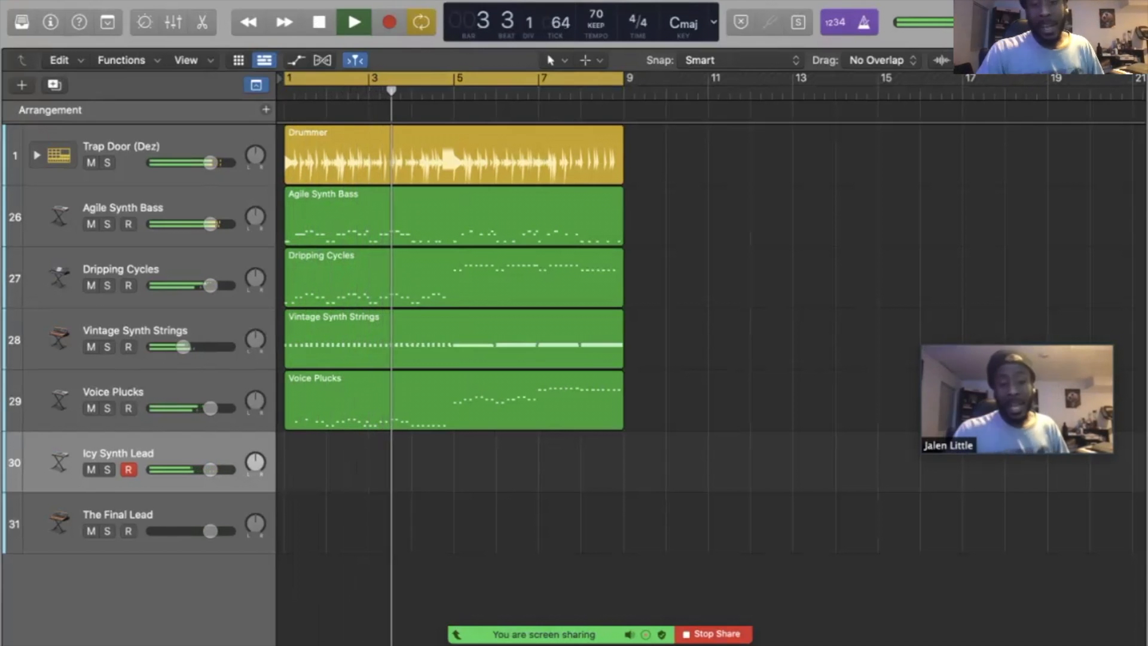
key("Down")
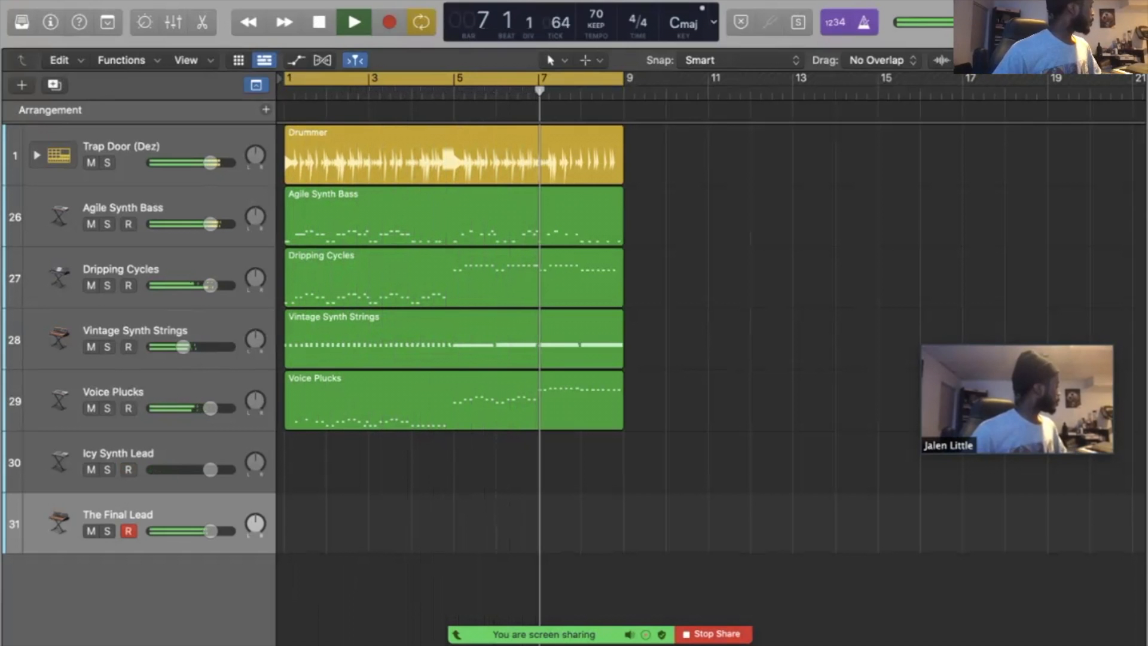
key("space")
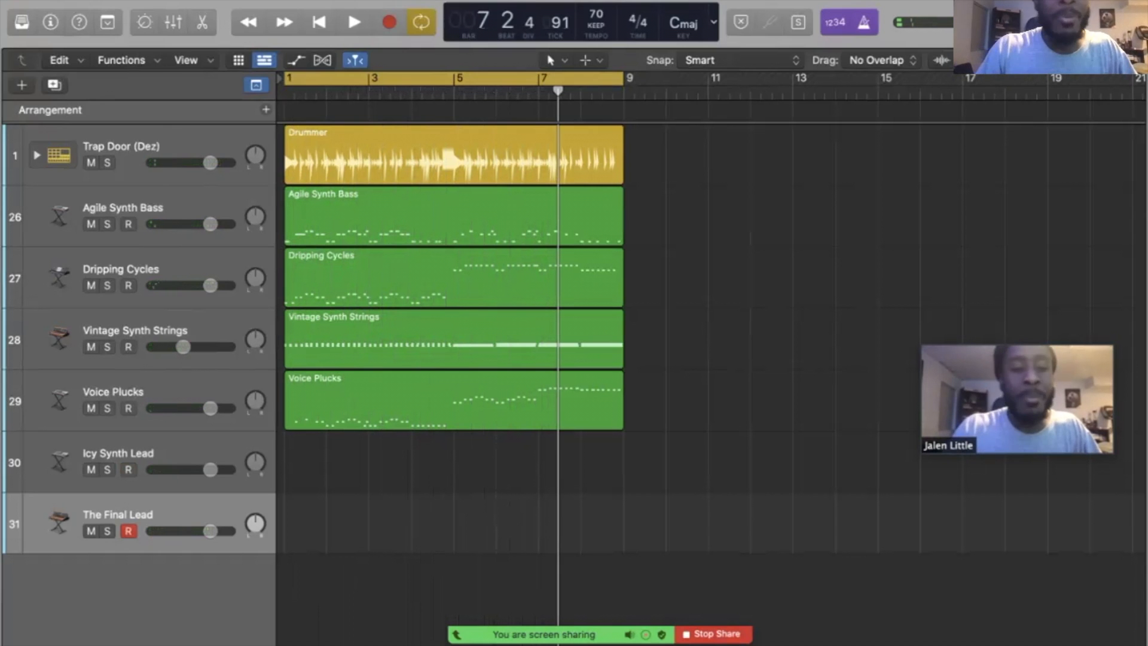
key("BackSpace")
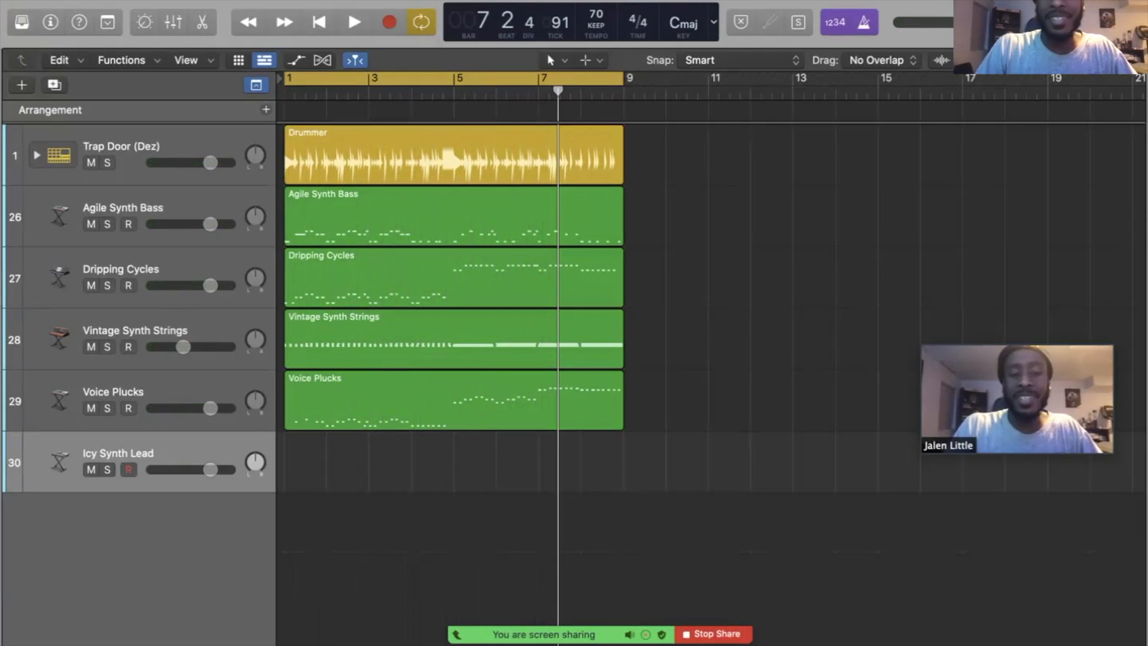
Step: Record a trial part on the Icy Synth Lead track from bar 1 and delete the take
key("Return")
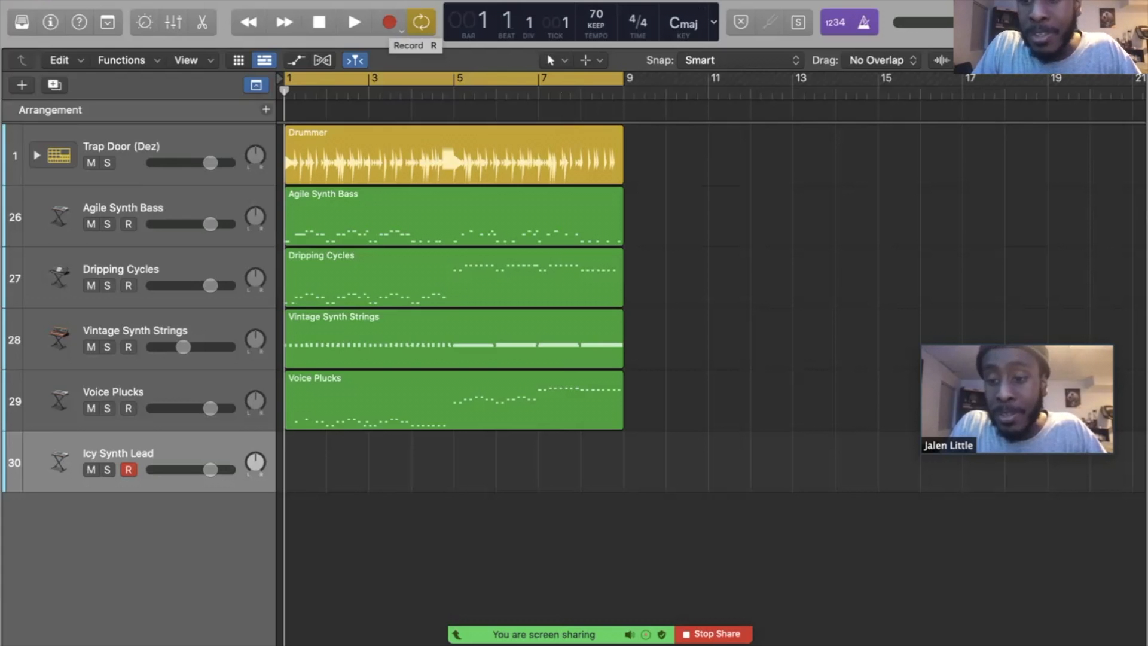
left_click(389, 22)
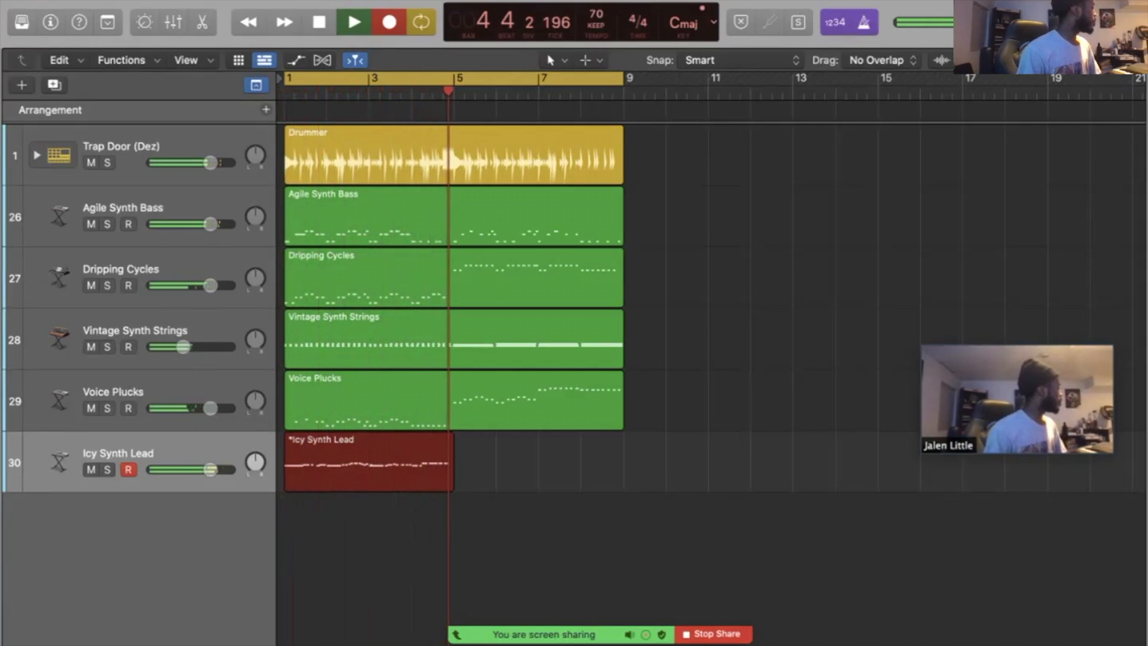
key("space")
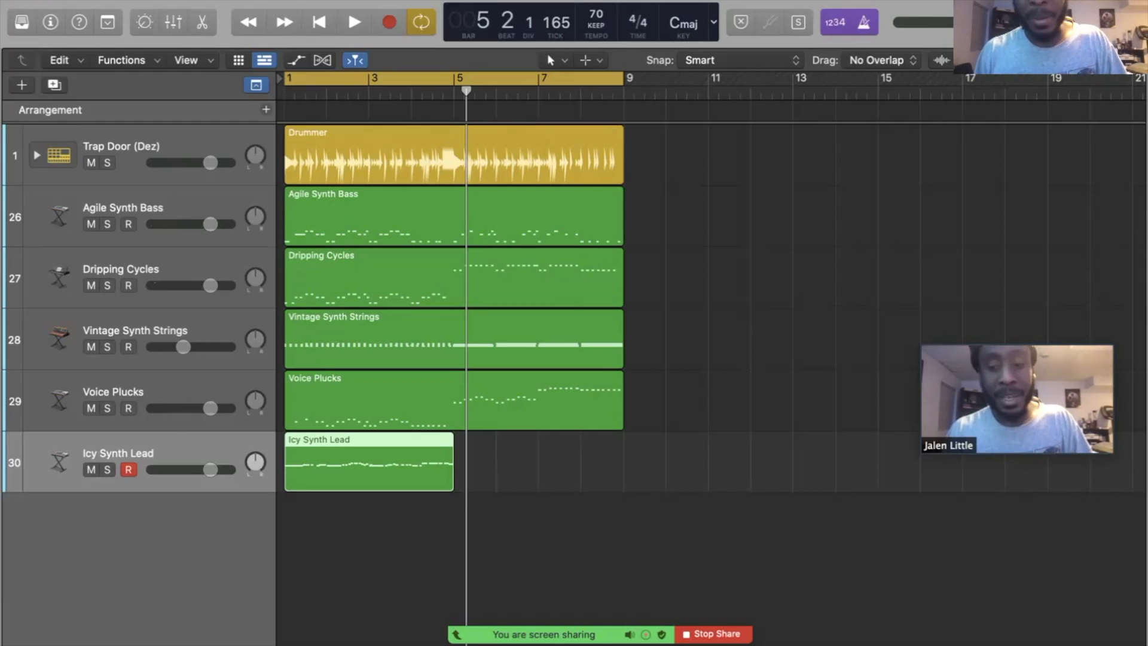
key("Delete")
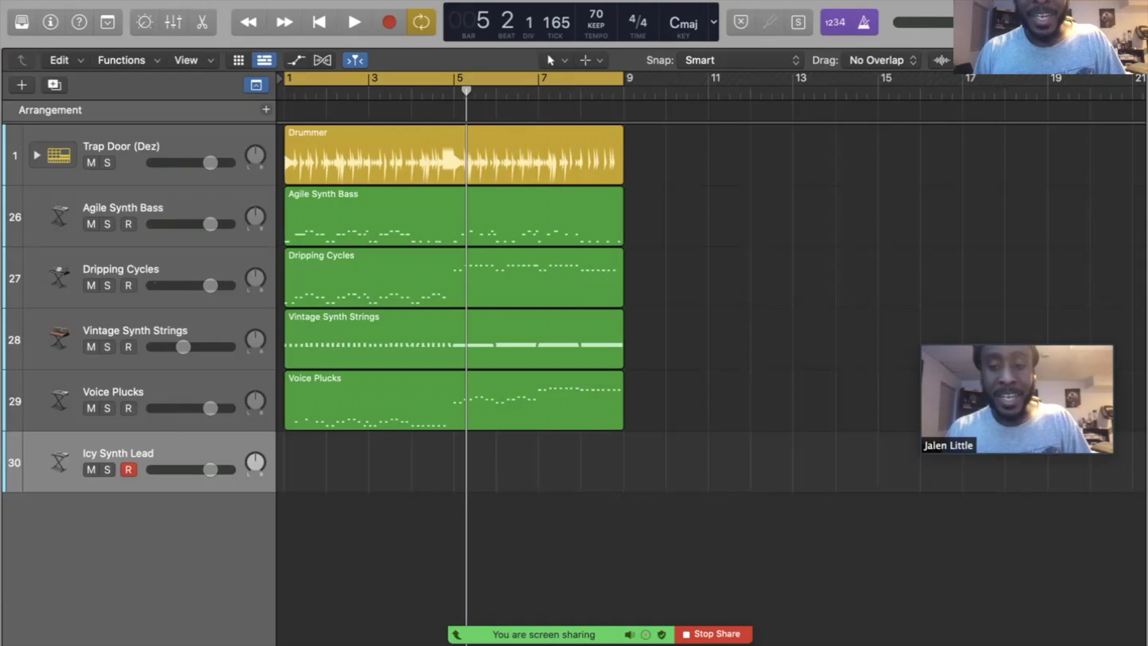
Step: Undo the deletion of The Final Lead track and delete the Icy Synth Lead track instead
key("super+z")
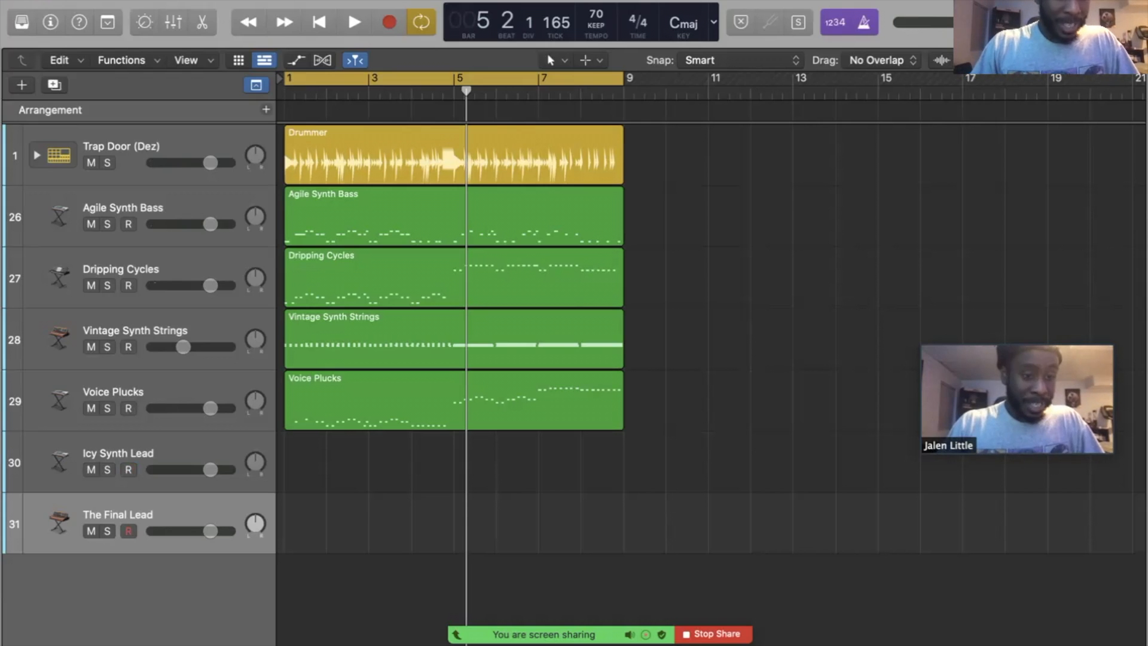
left_click(118, 454)
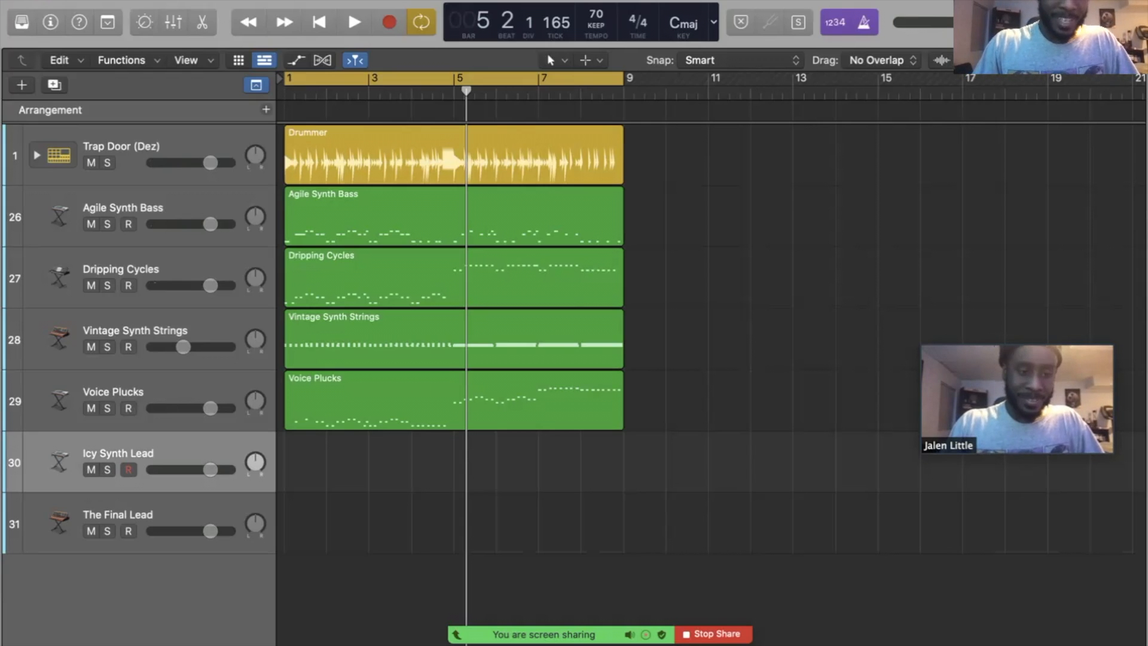
key("super+BackSpace")
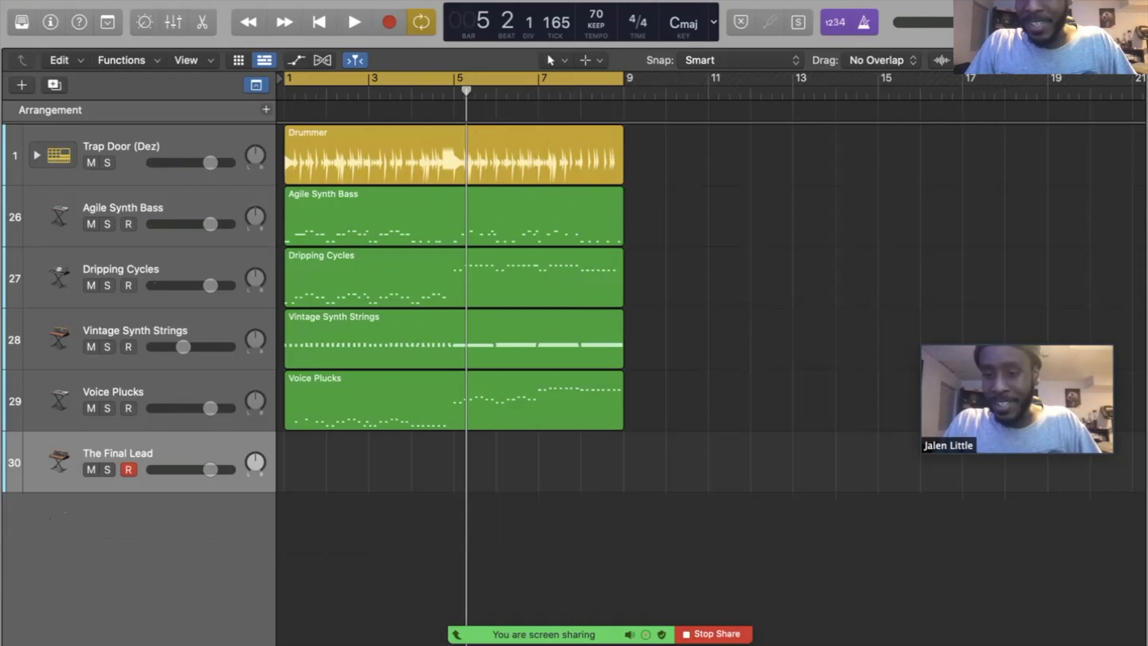
Step: Record a lead melody on The Final Lead track across bars 1 to 8
key("Return")
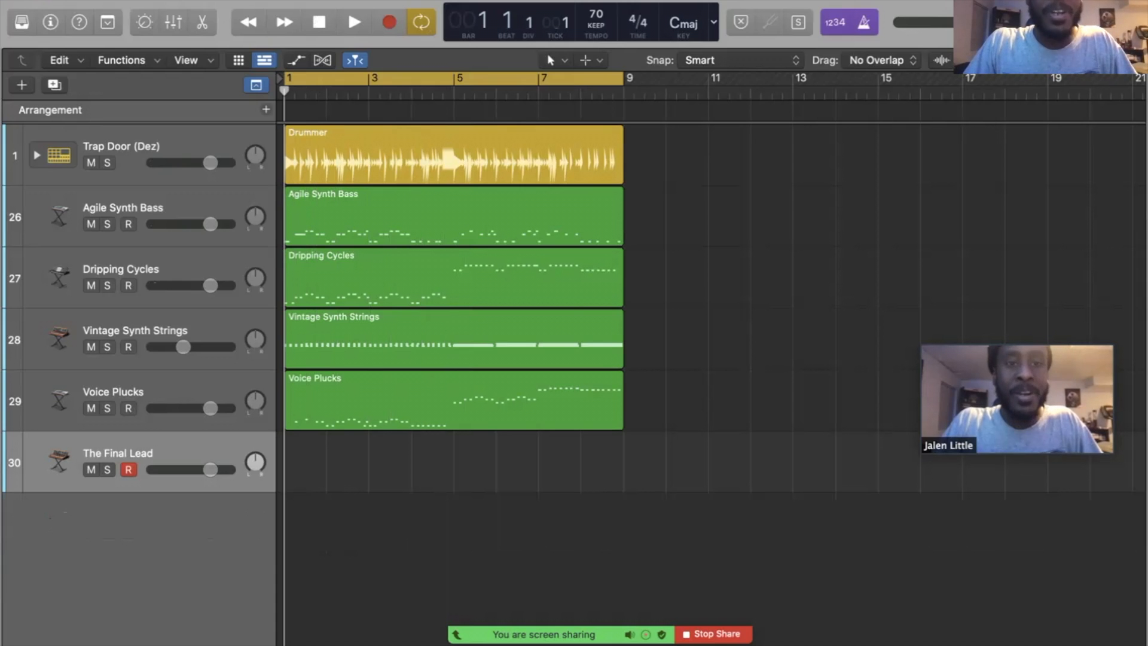
key("r")
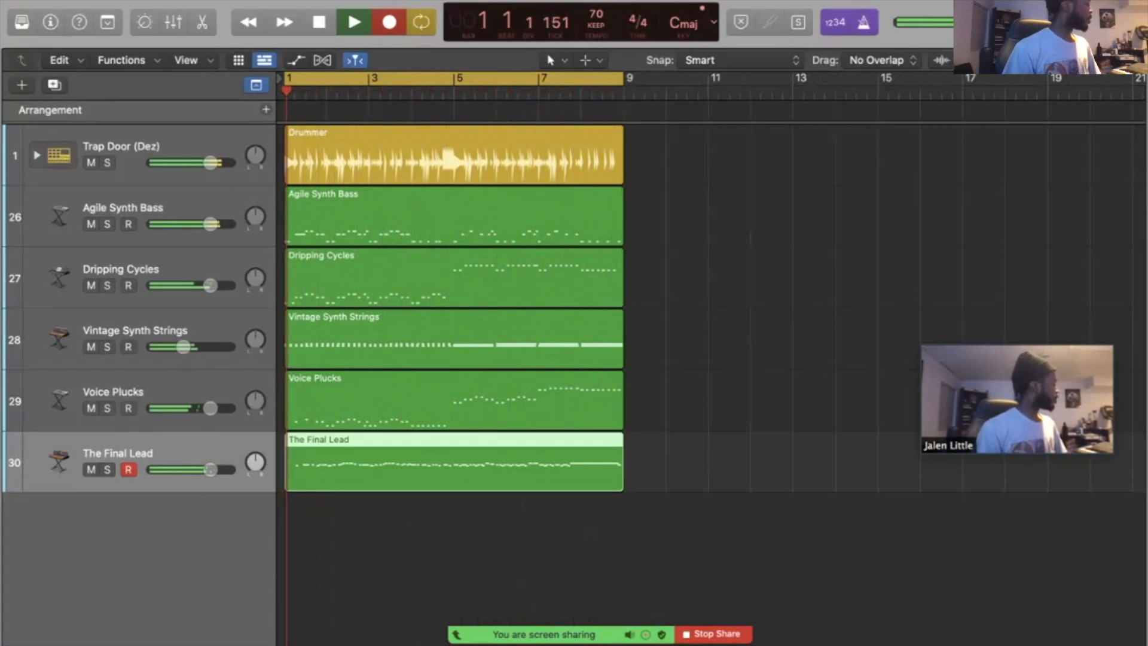
key("space")
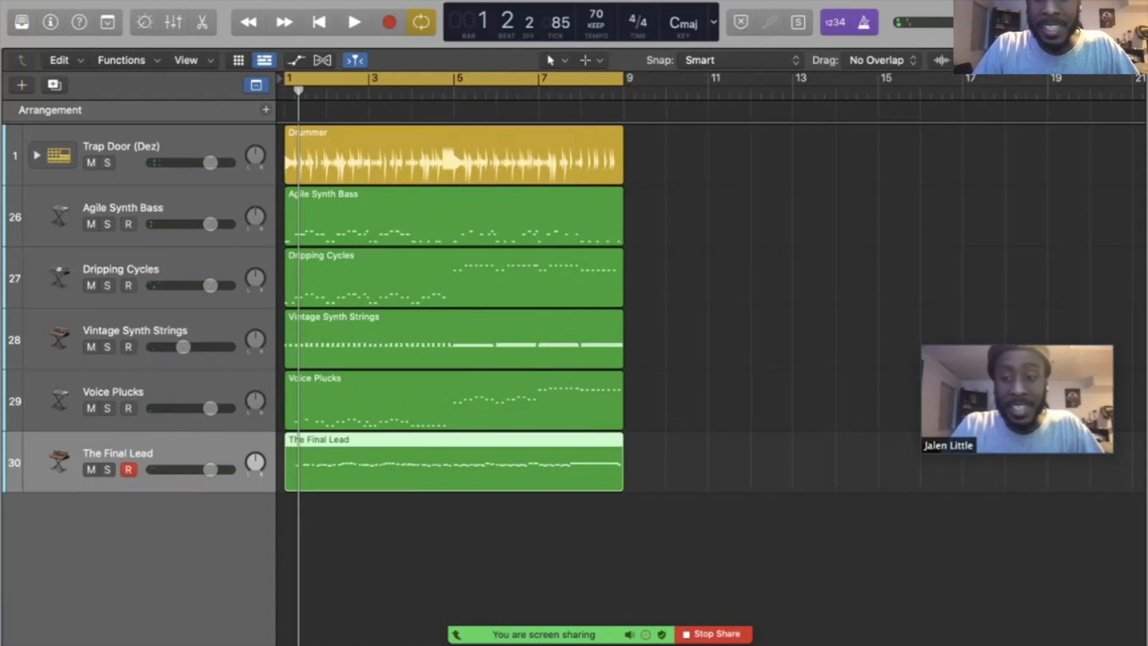
Step: Play back the beat and slightly lower the volume of The Final Lead track
key("space")
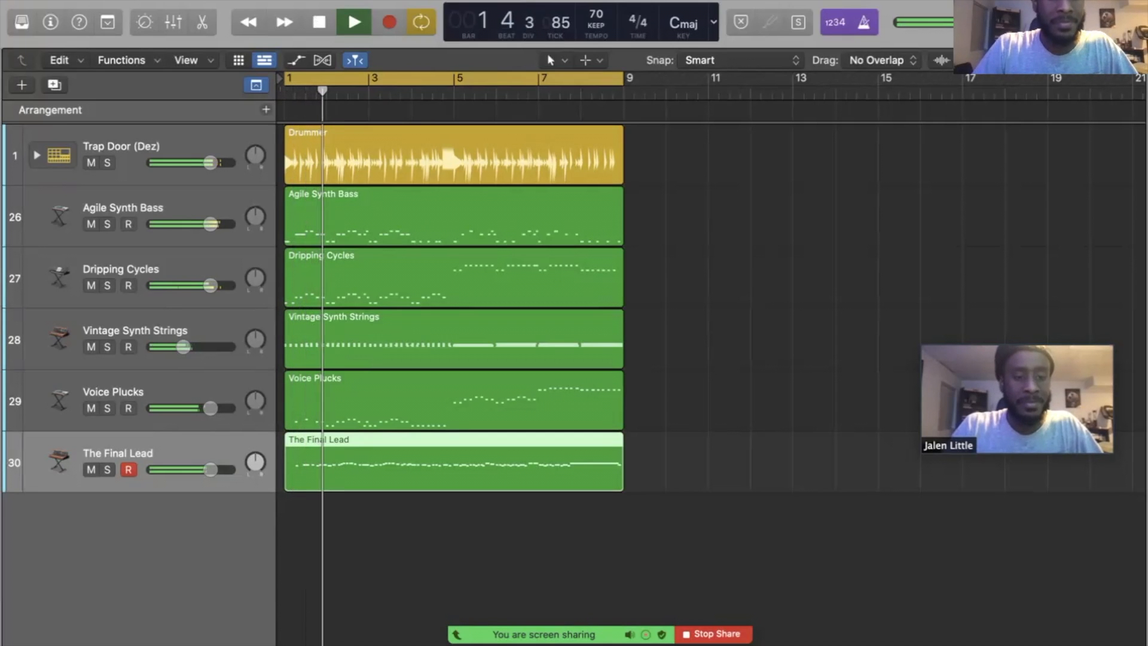
left_click_drag(211, 469, 193, 469)
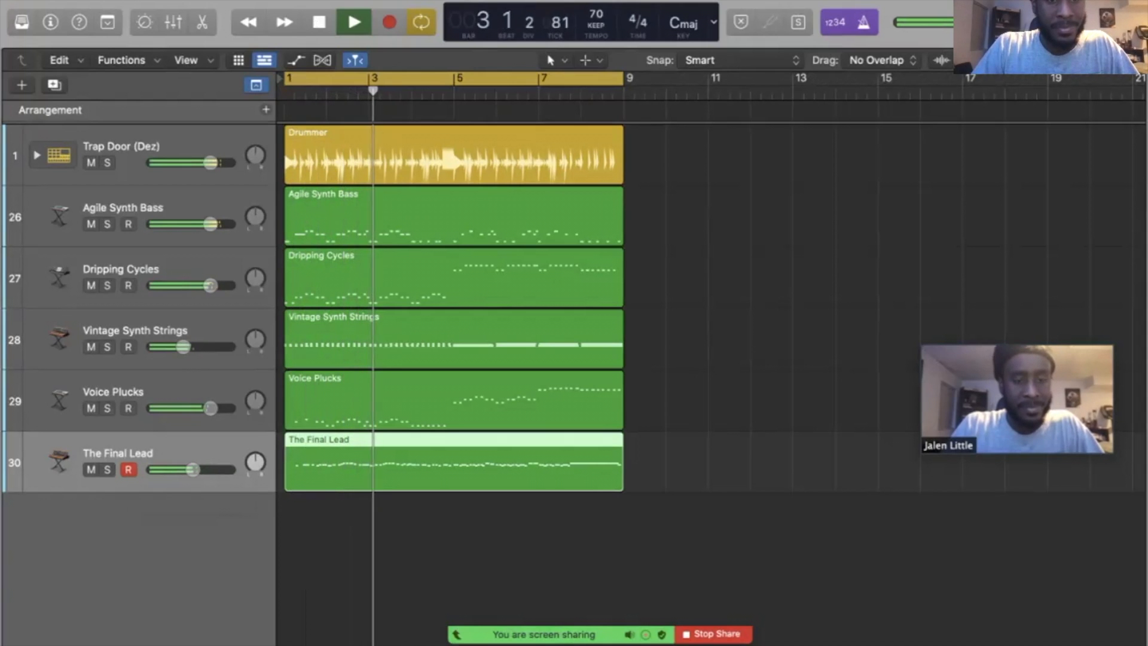
scroll(454, 311, "up", 1)
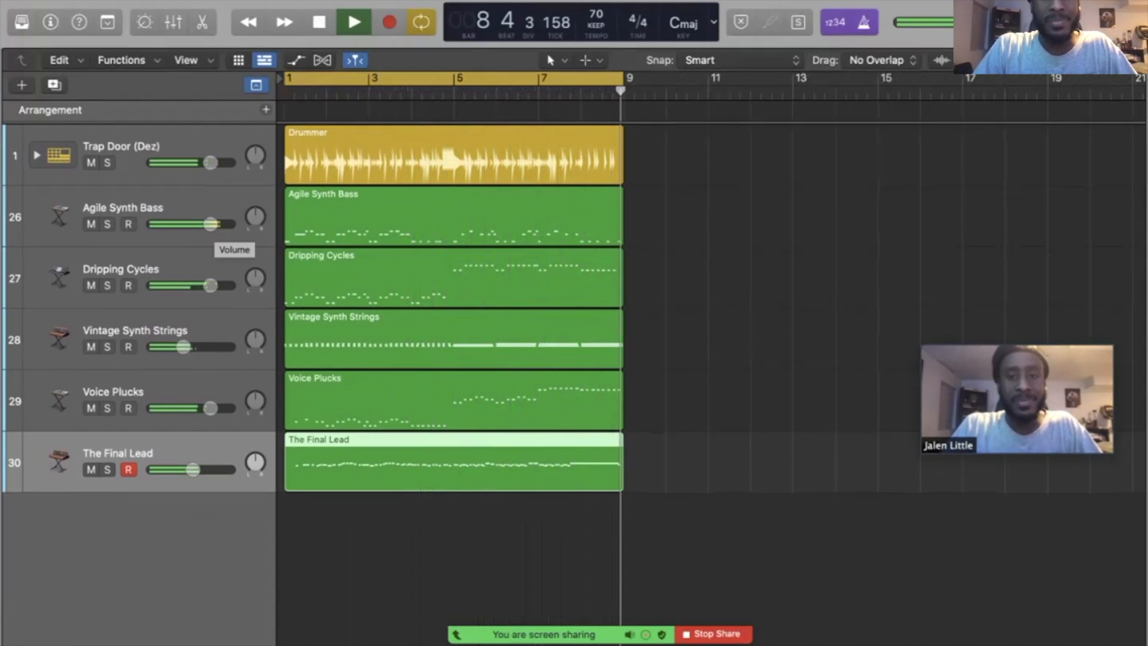
key("space")
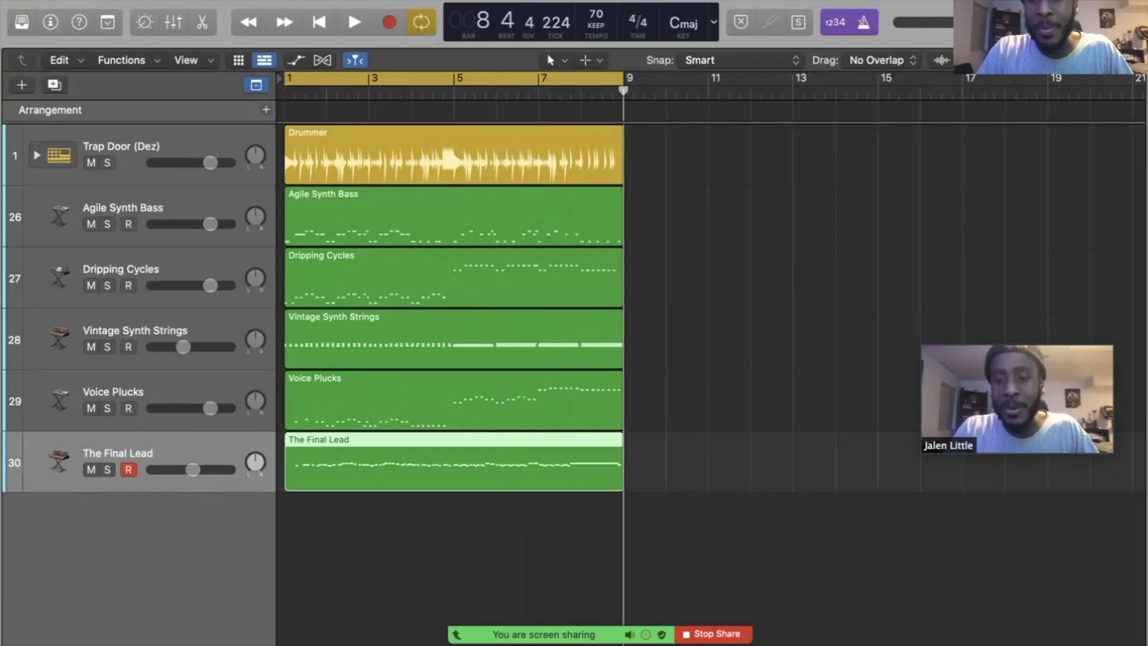
Step: Browse the Hip Hop Apple Loops, audition Ascension Beat, and add it as a new track starting at bar 1
key("o")
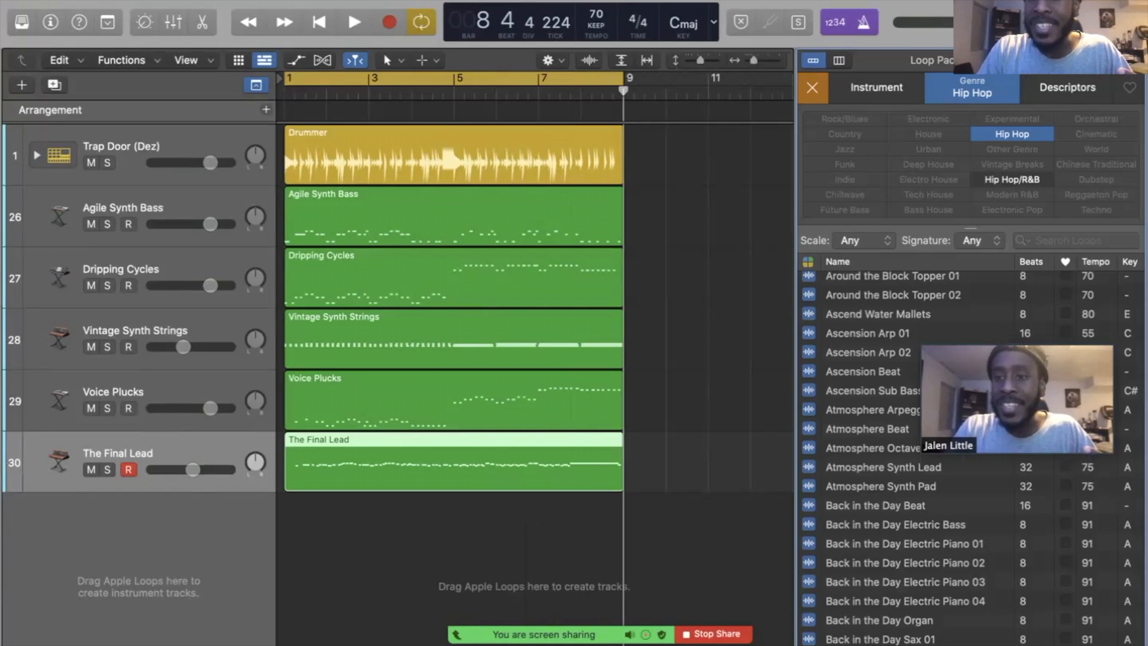
scroll(967, 458, "down", 8)
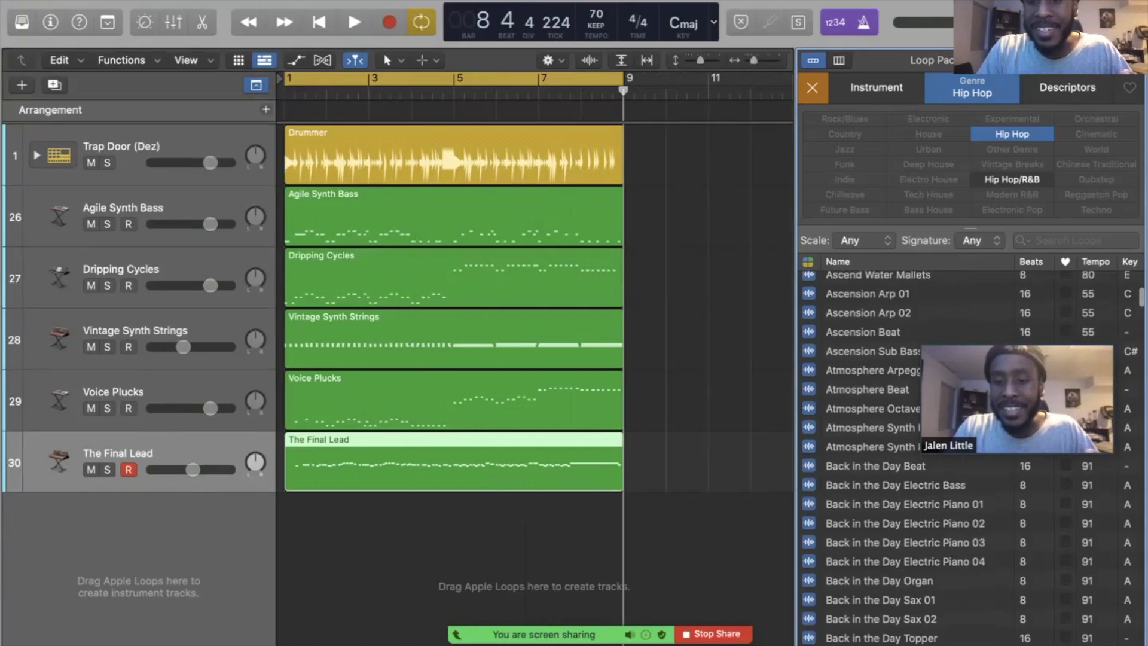
scroll(909, 454, "up", 10)
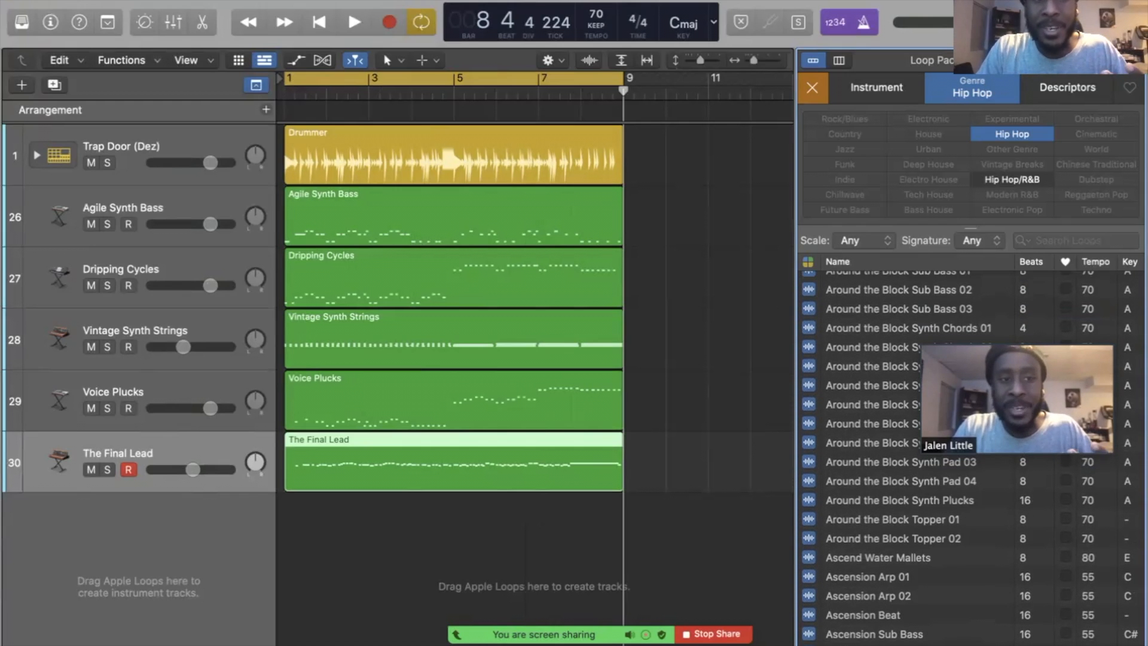
left_click(453, 155)
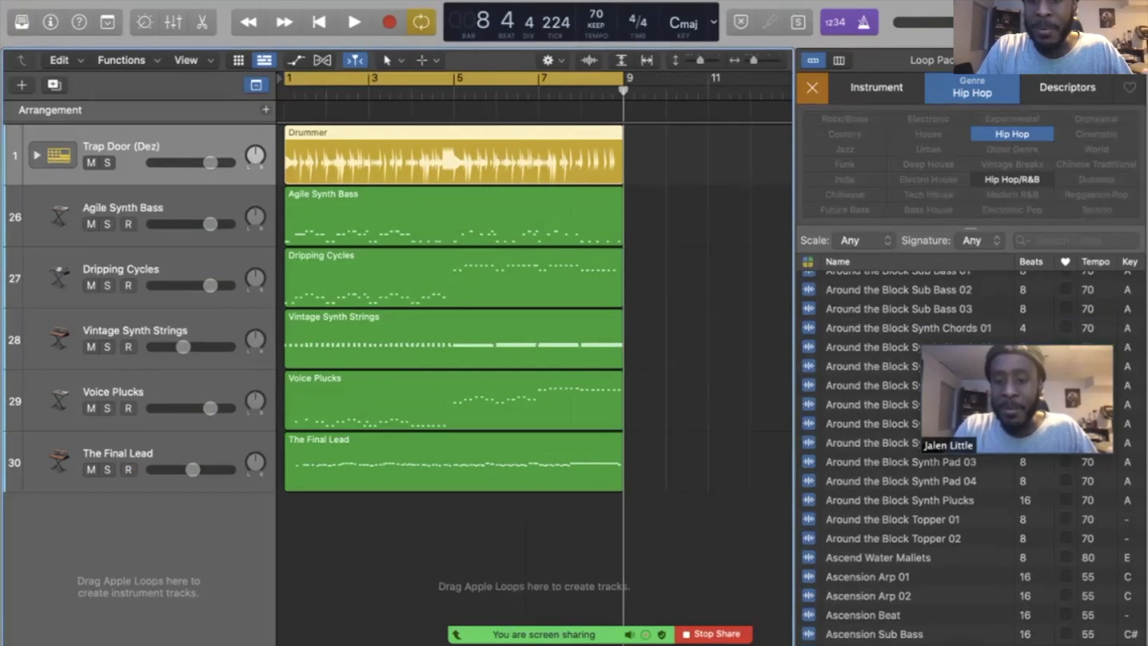
left_click(862, 614)
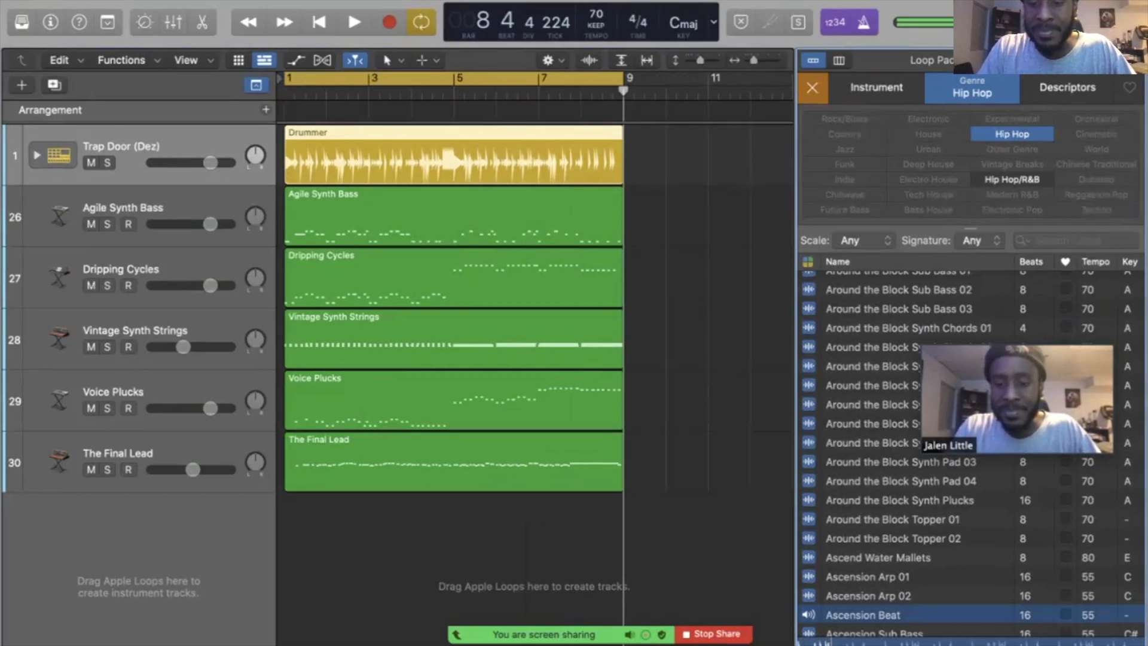
key("space")
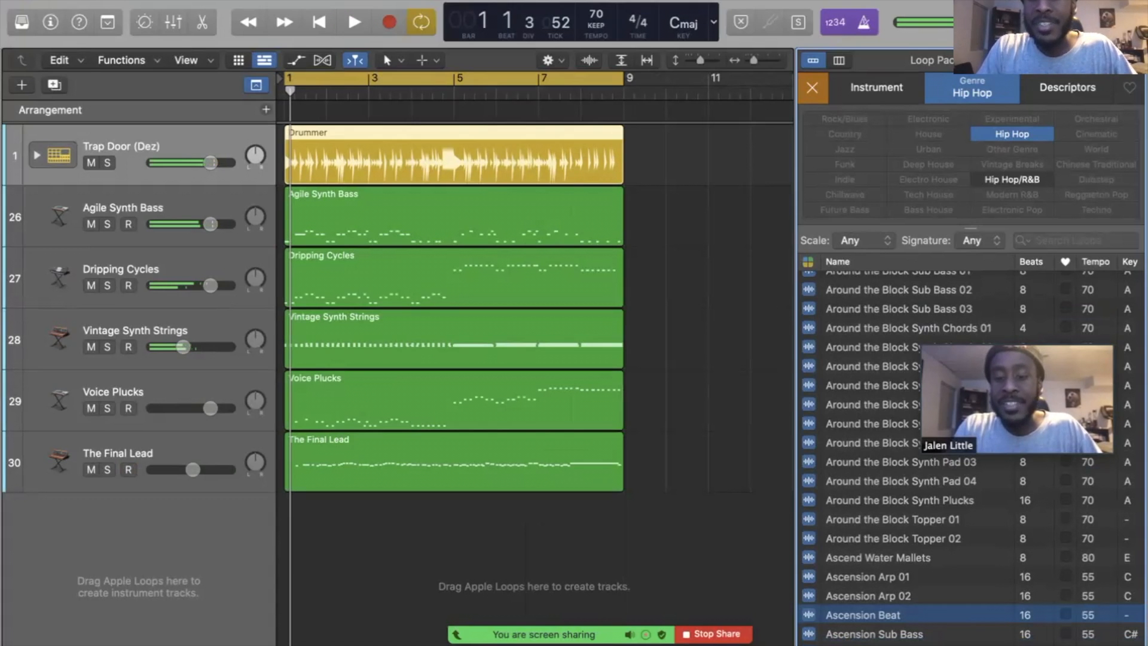
left_click_drag(863, 614, 284, 556)
Step: Delete the Drummer region and its Trap Door (Dez) track
left_click(382, 157)
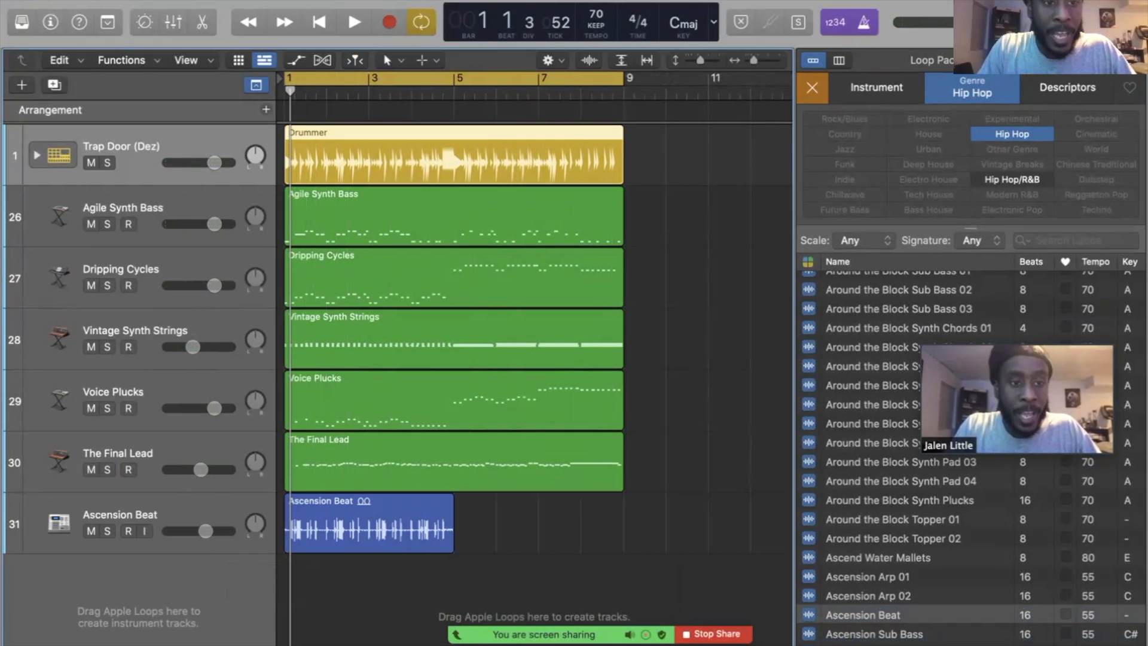
key("Delete")
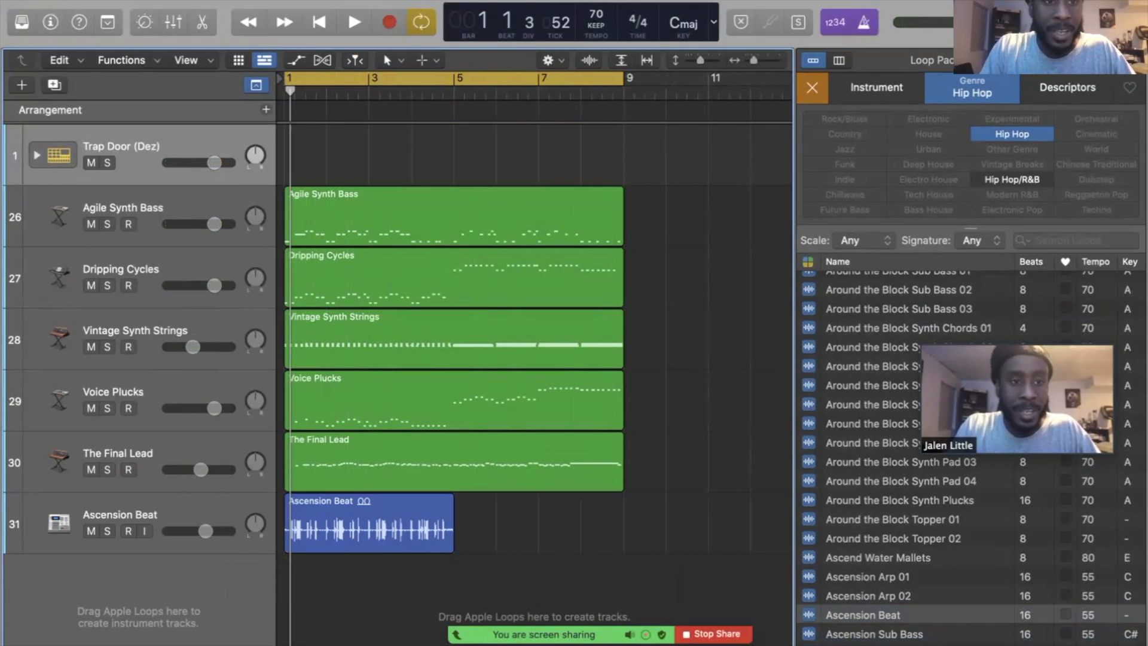
key("Delete")
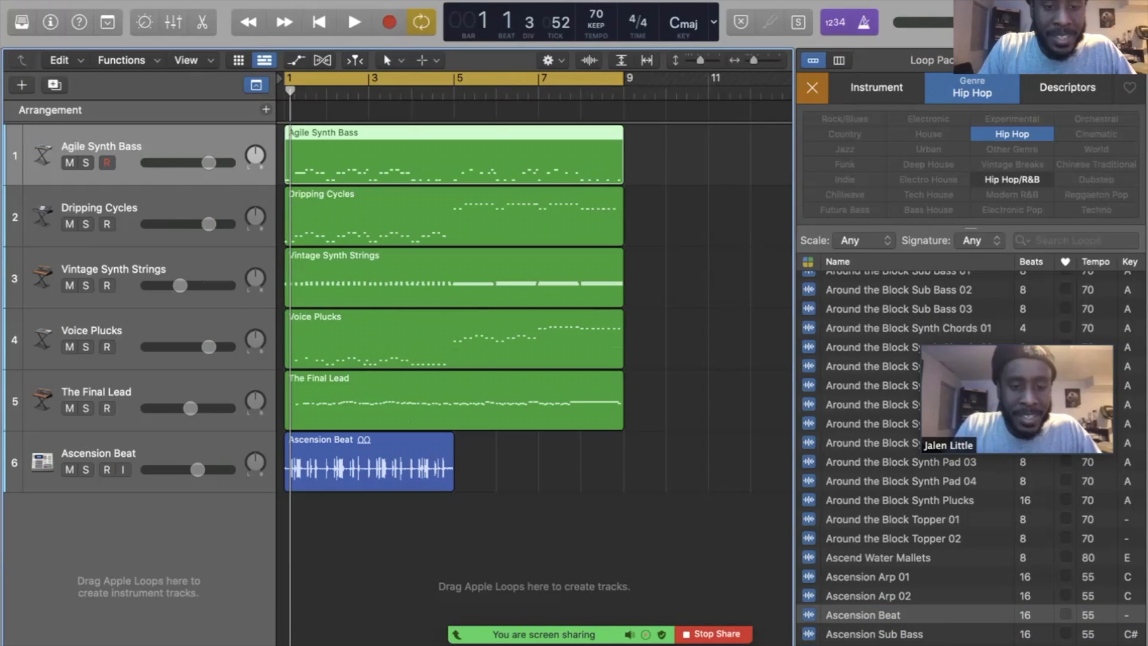
Step: Loop the Ascension Beat region out to the end of bar 8 and play the beat
left_click(402, 461)
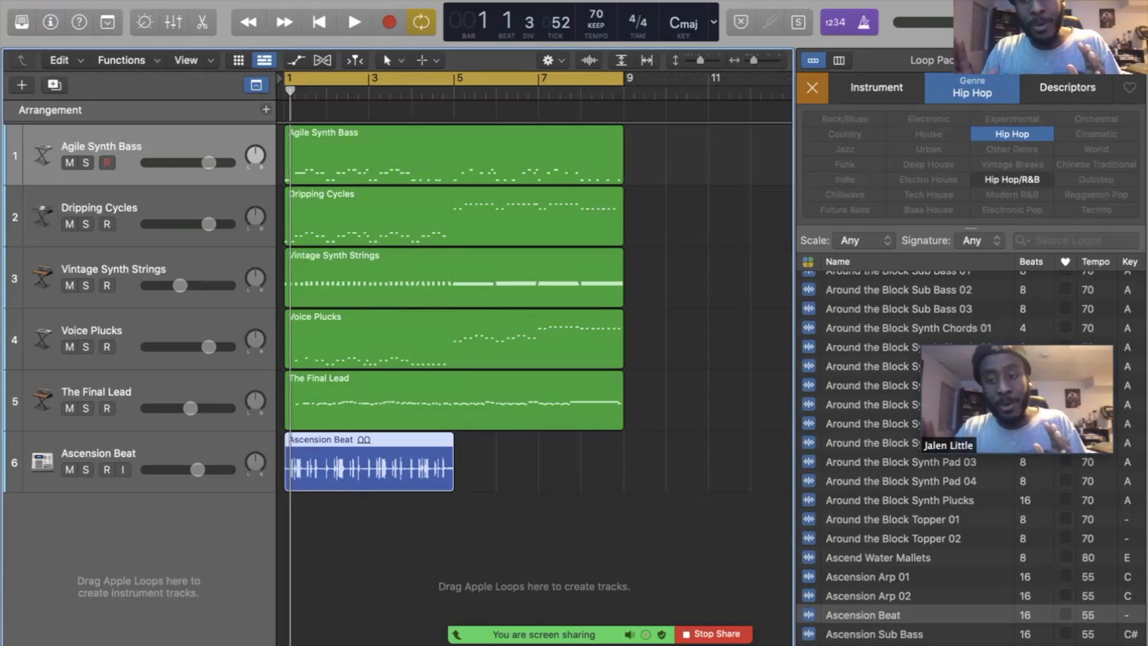
left_click_drag(452, 440, 624, 439)
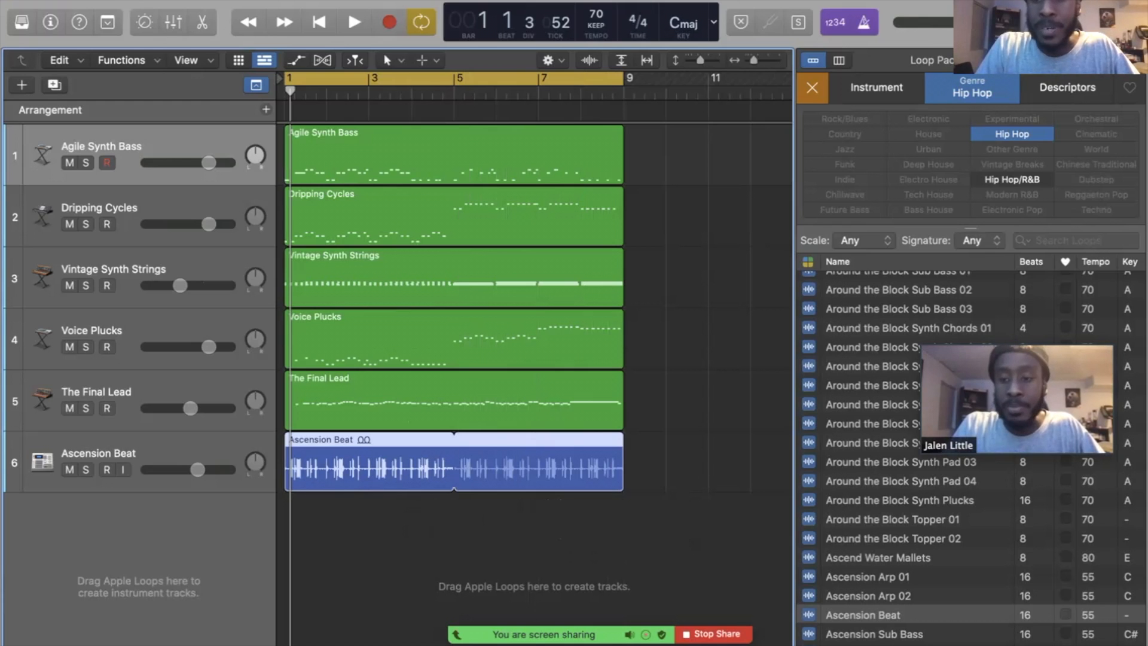
key("space")
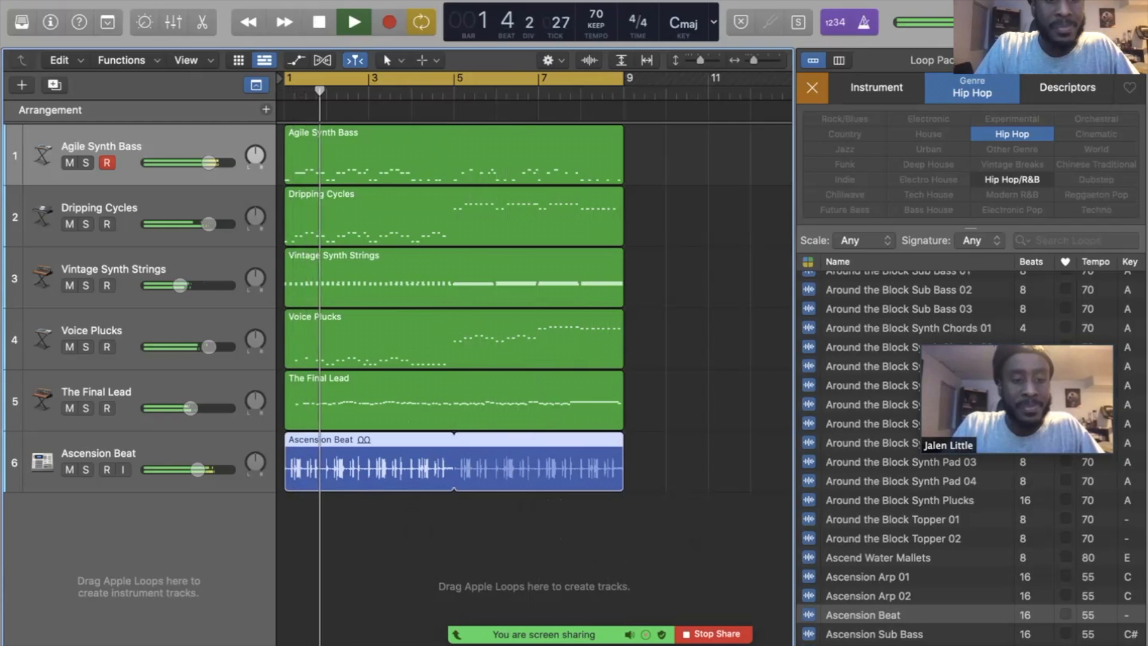
Step: Lower the volumes of Agile Synth Bass, Dripping Cycles, Voice Plucks and The Final Lead, and raise Ascension Beat slightly during playback
left_click_drag(208, 163, 185, 162)
left_click_drag(209, 224, 181, 225)
left_click_drag(209, 346, 177, 346)
left_click_drag(190, 408, 178, 408)
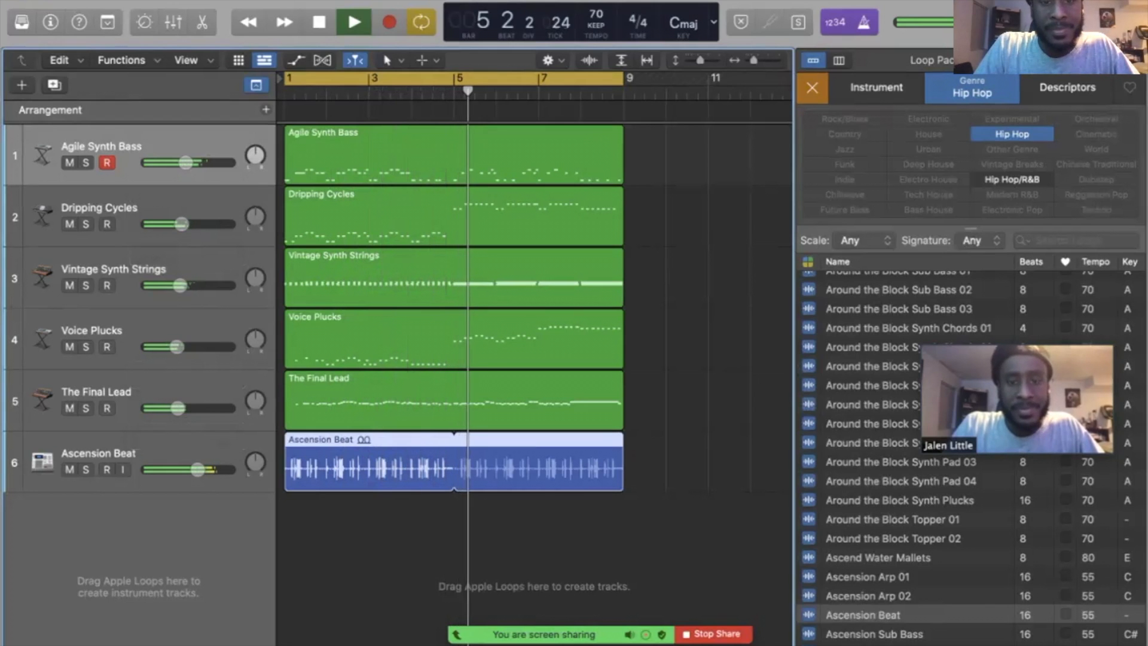
left_click_drag(198, 469, 207, 469)
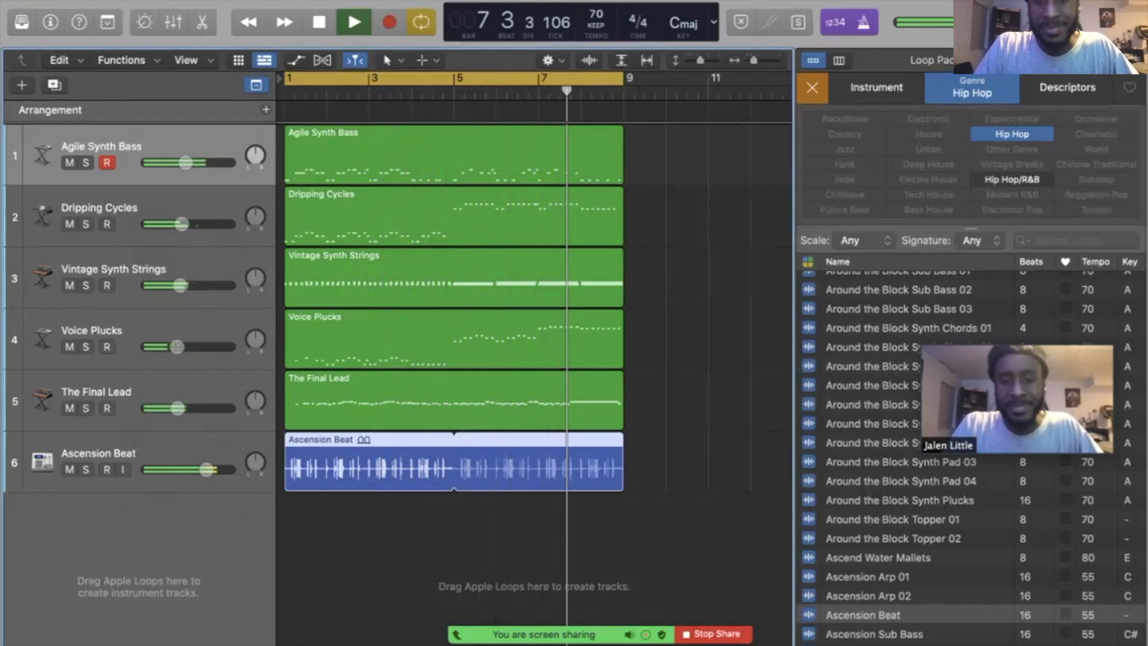
key("space")
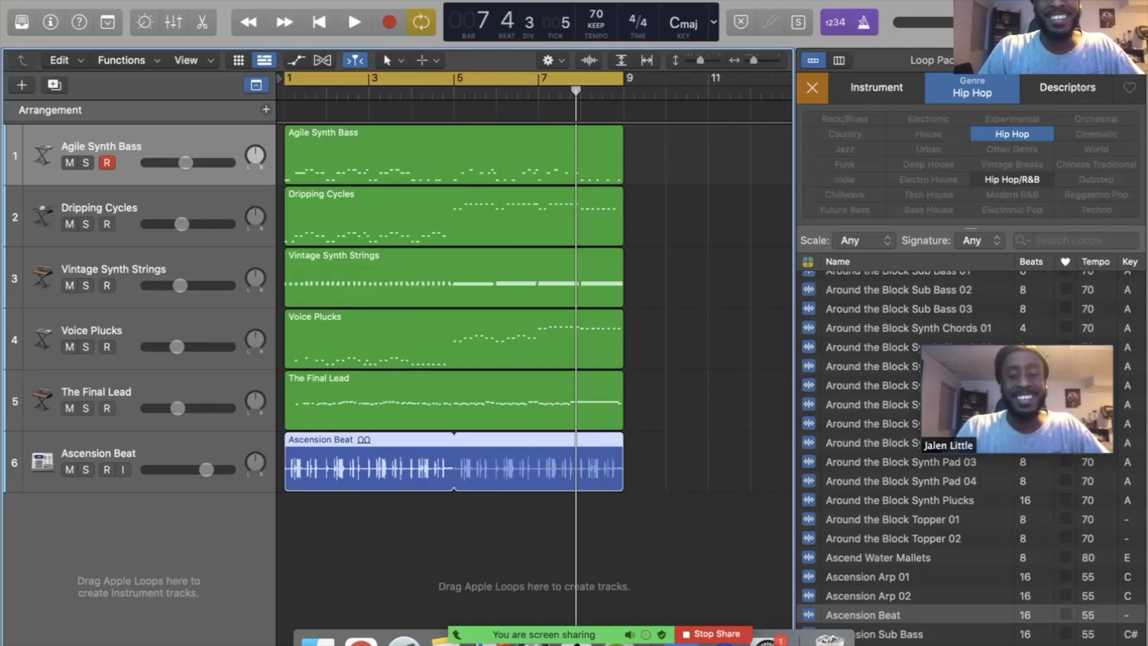
left_click(839, 601)
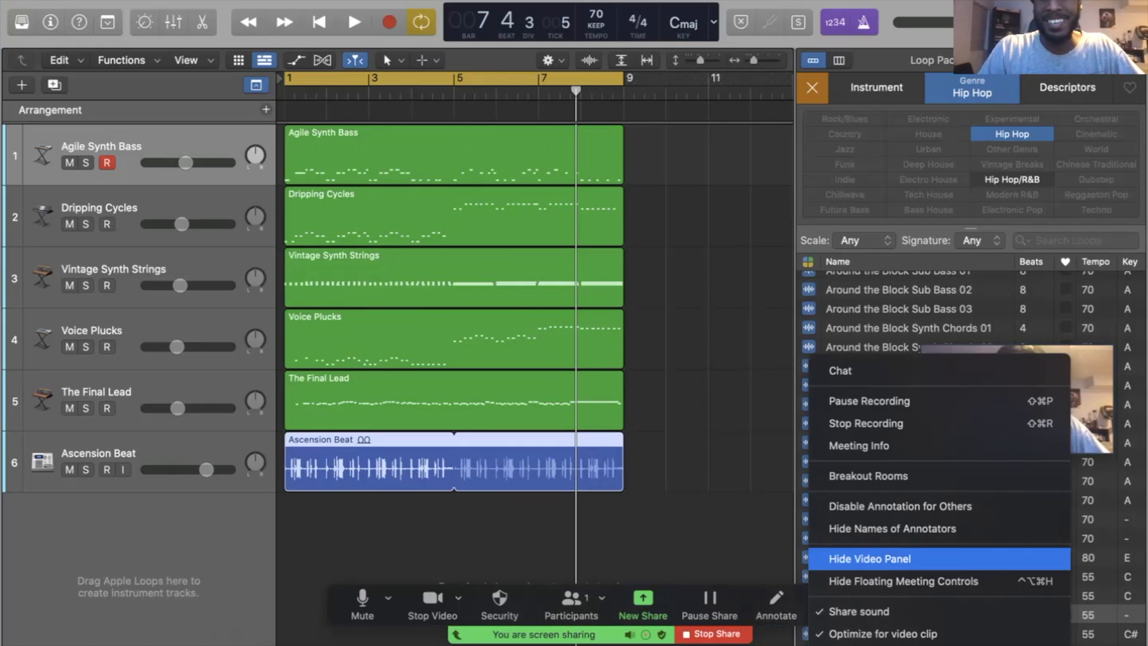